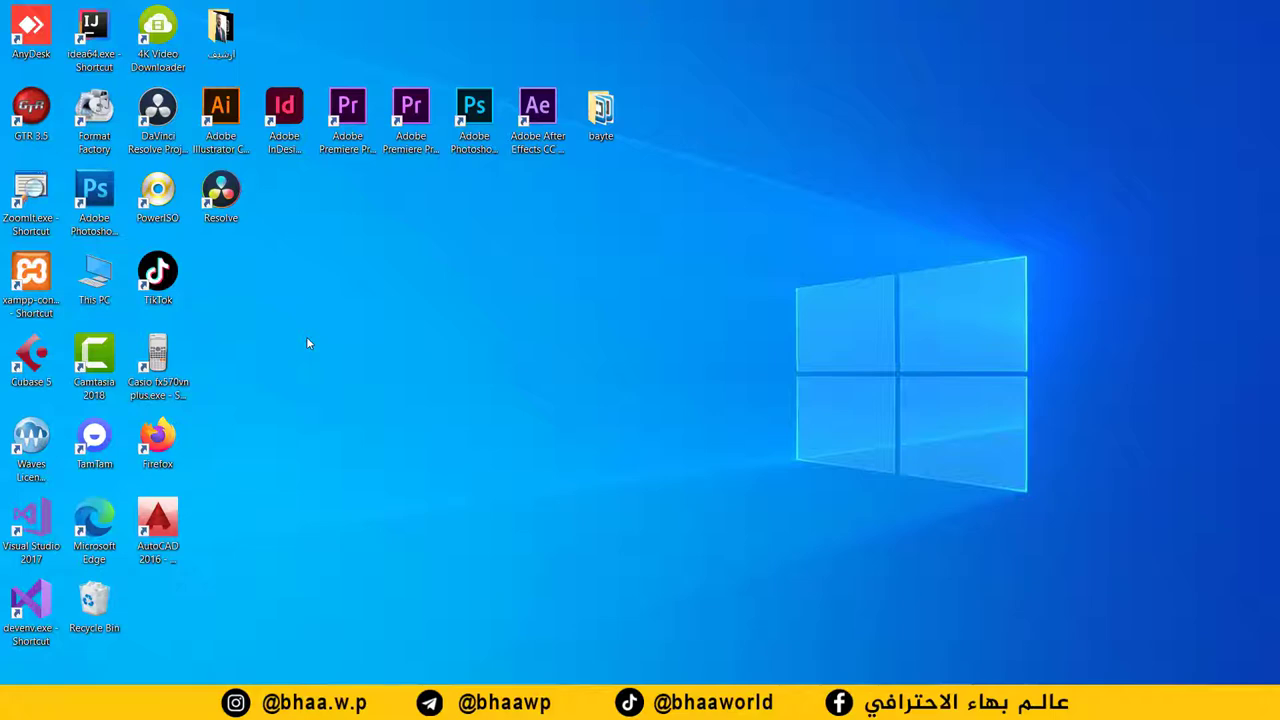
Step: Start a new desktop shortcut with %windir%\System32\SlideToShutDown.exe as its item location
right_click(398, 300)
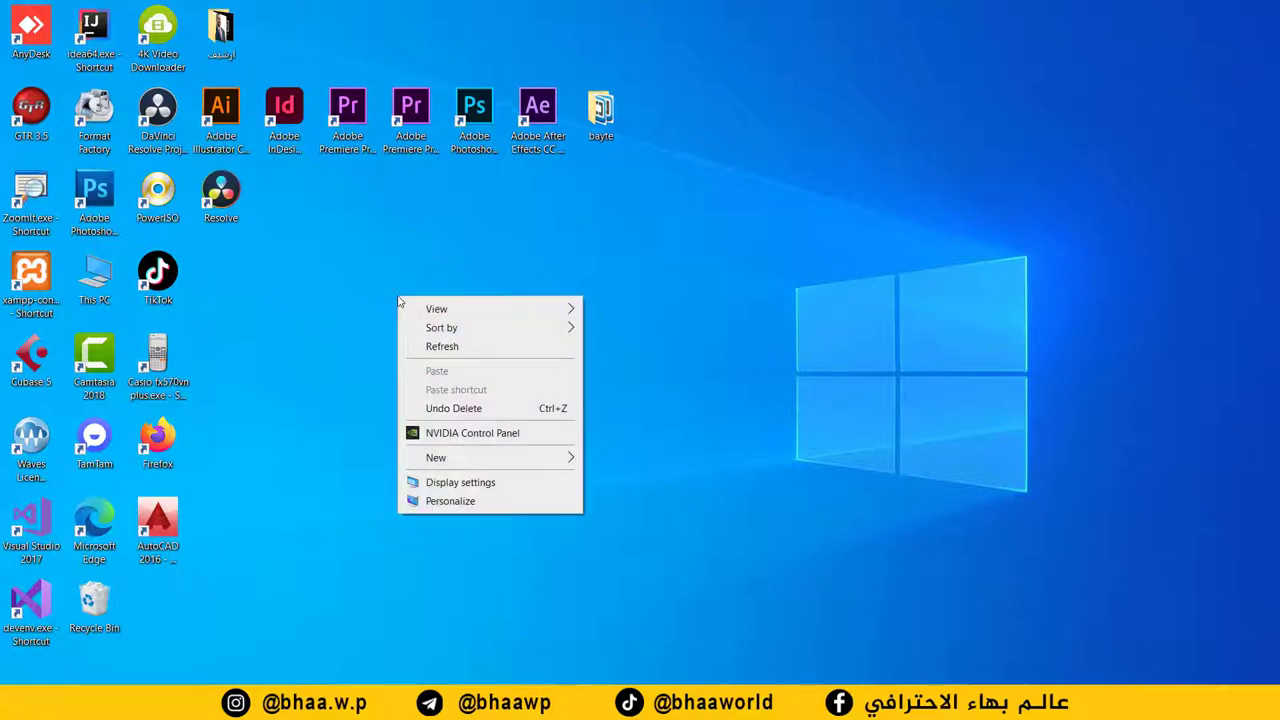
mouse_move(468, 457)
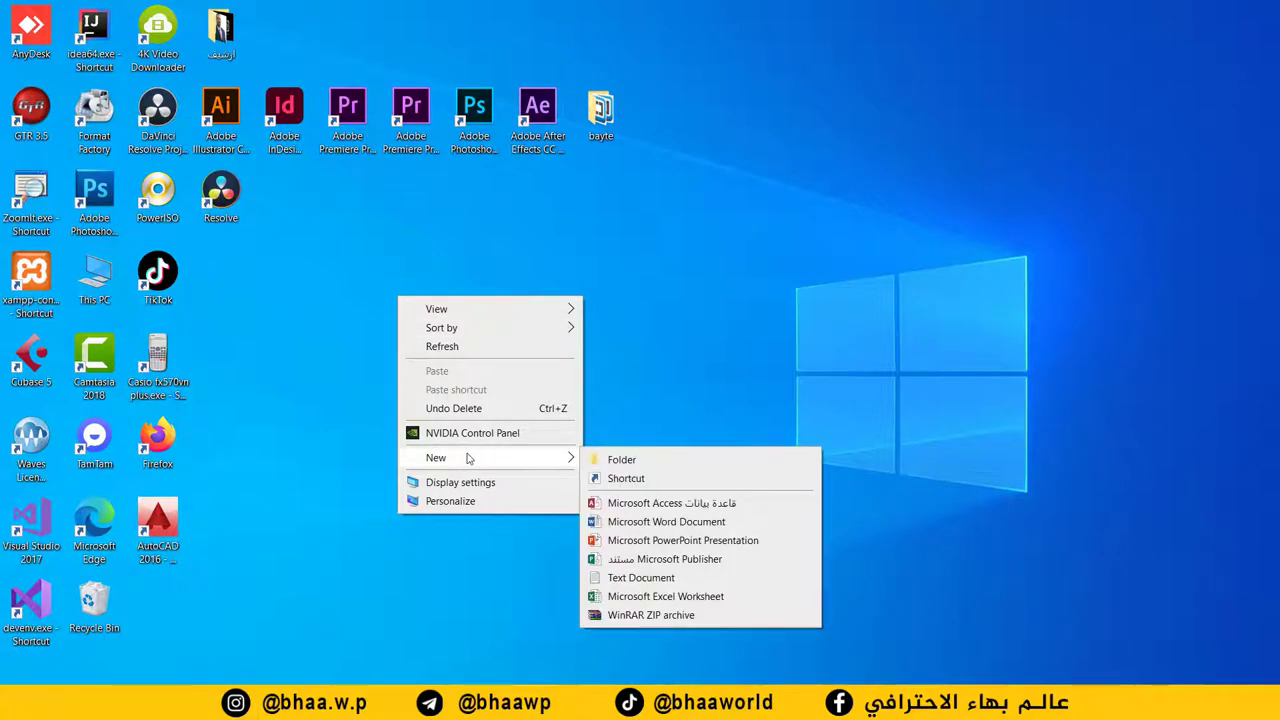
click(623, 481)
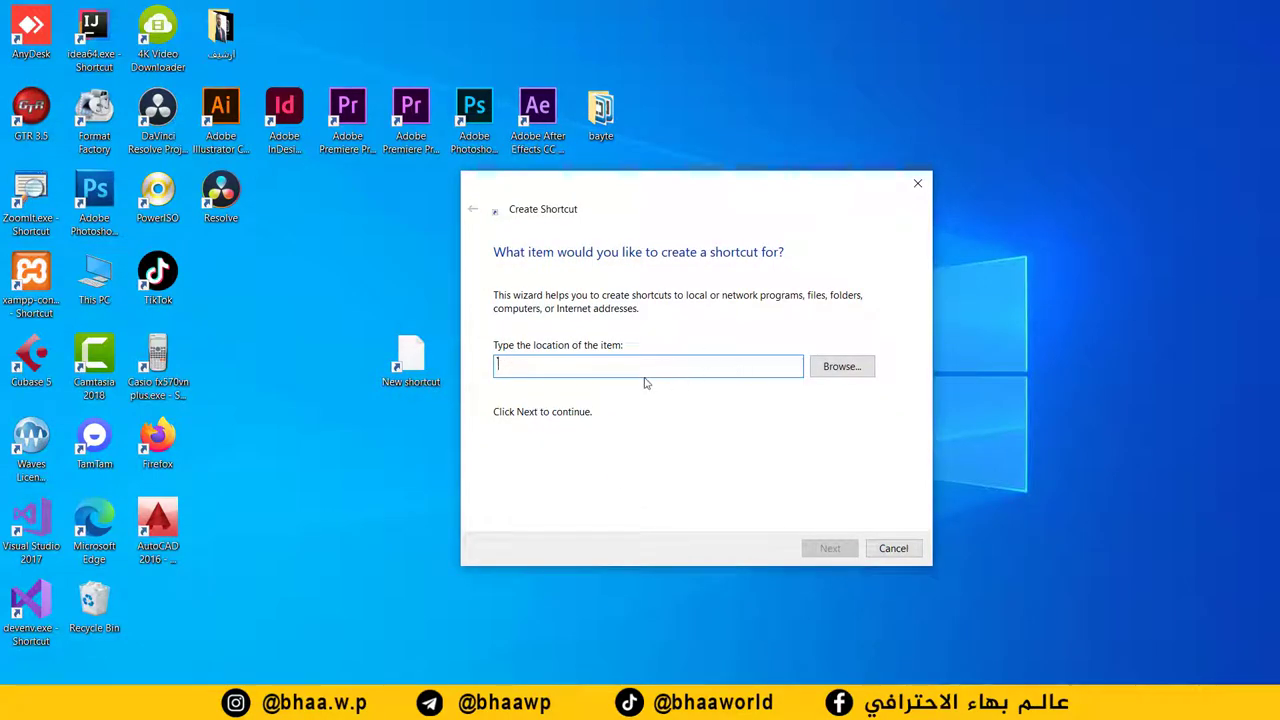
text(%windir%\System32\SlideToShutDown.exe)
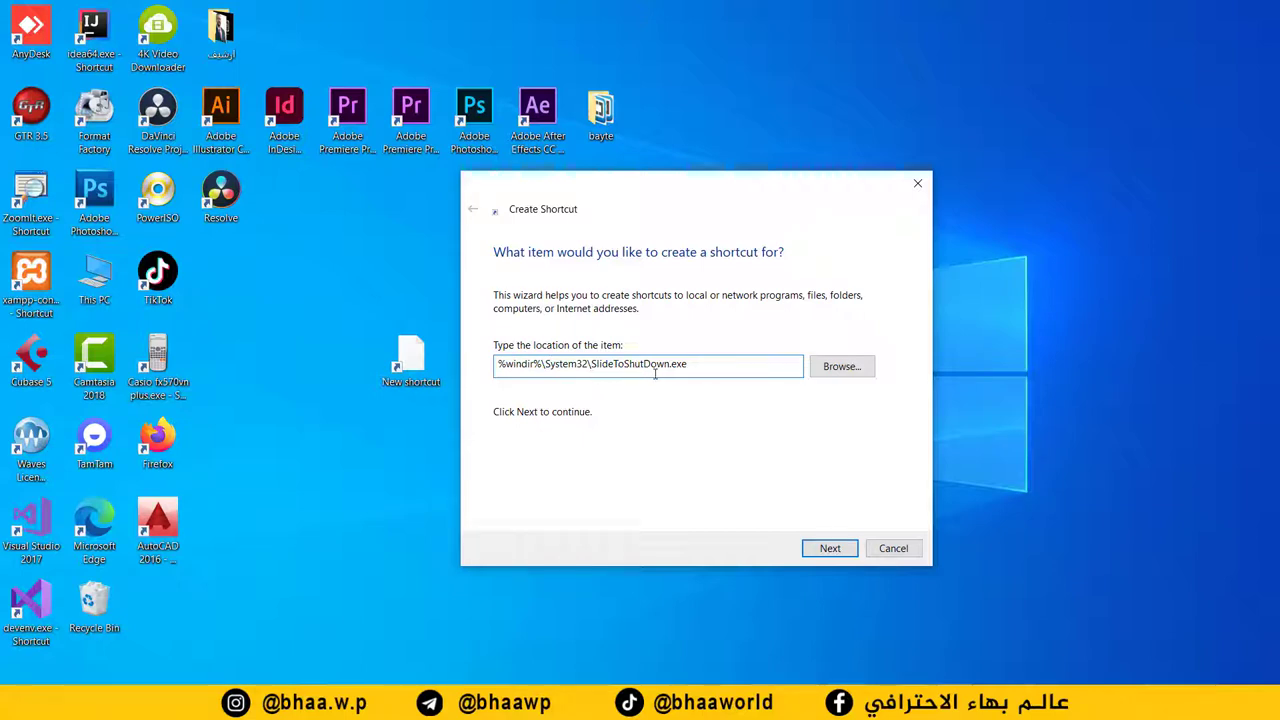
click(830, 550)
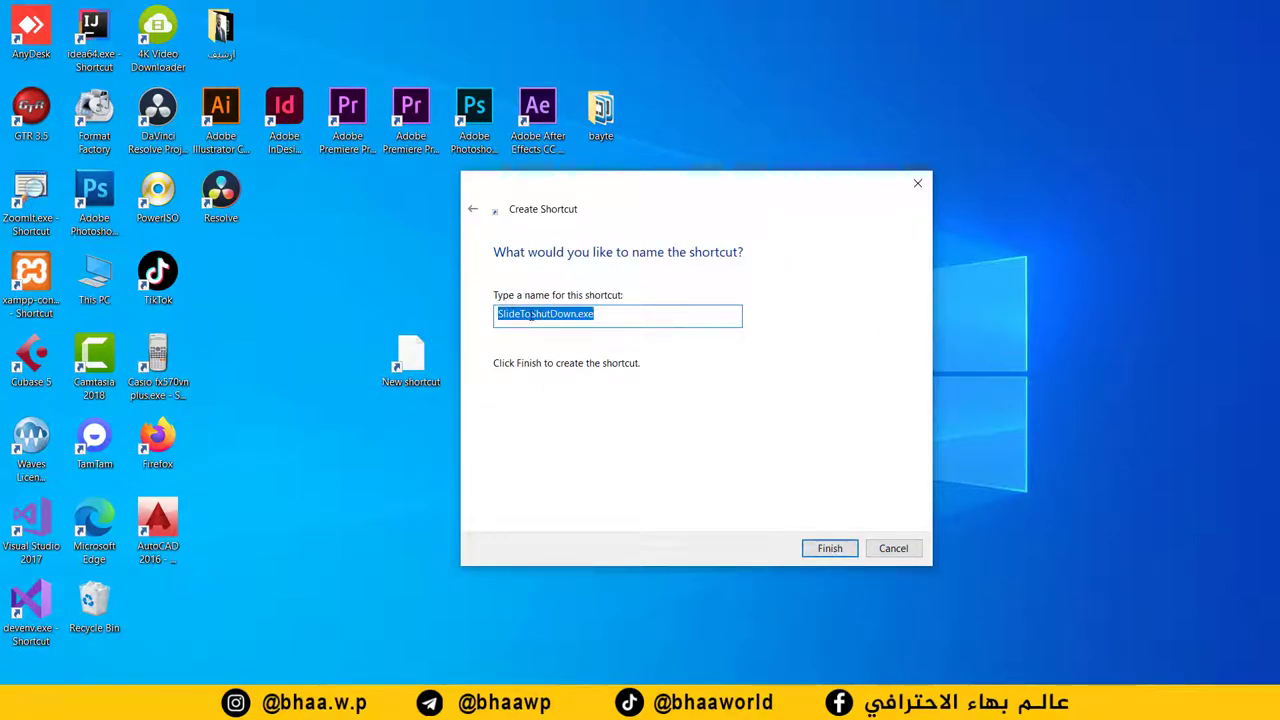
Step: Shorten the shortcut's name to ShutDown.exe and finish creating it
drag(532, 316, 451, 316)
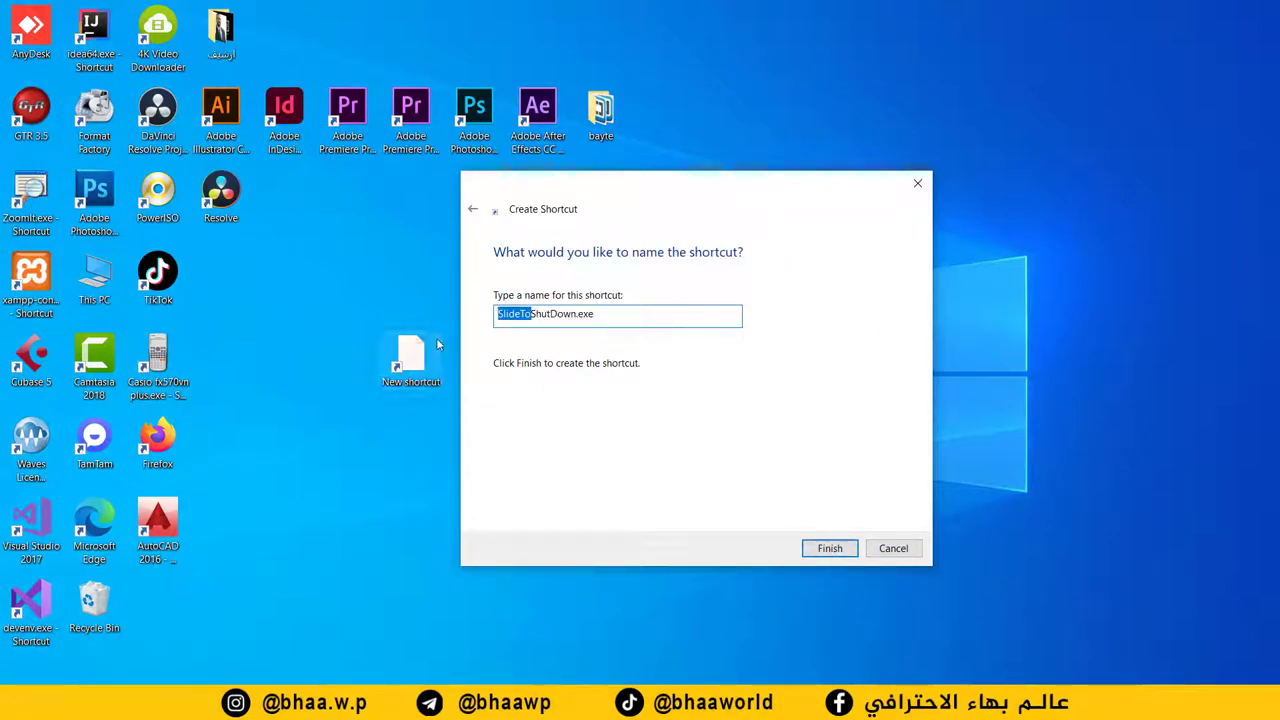
key(BackSpace)
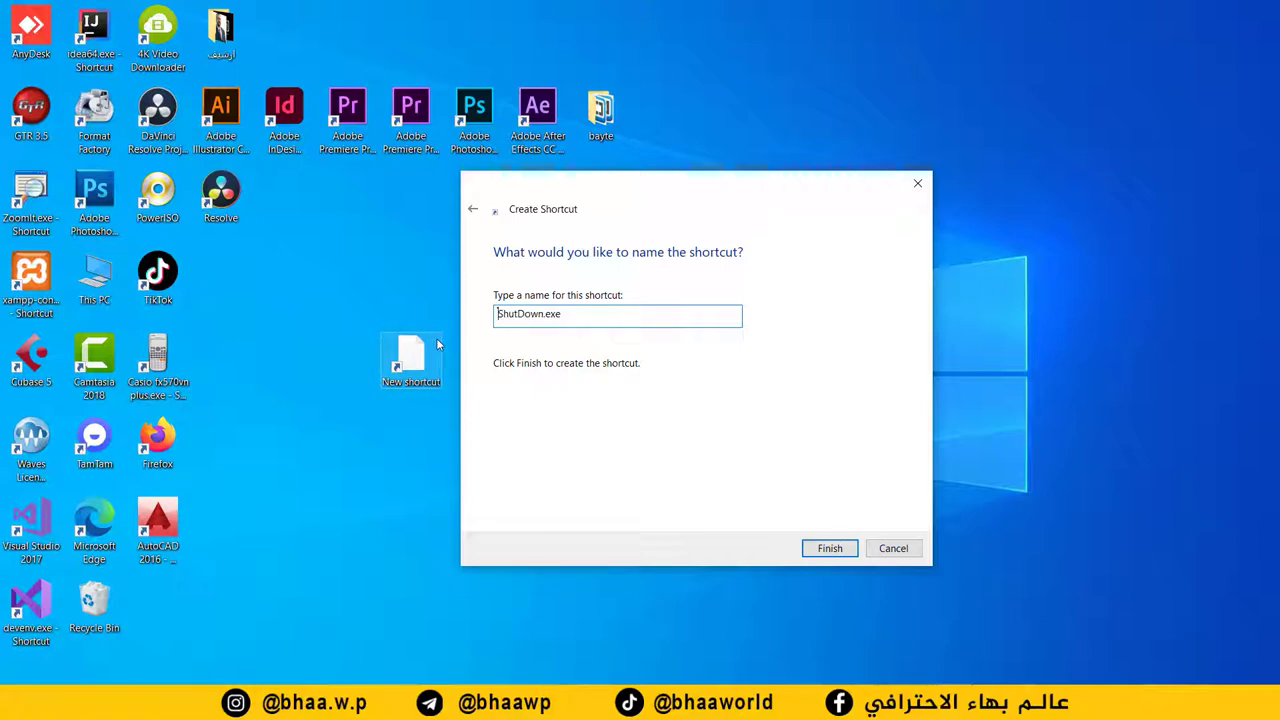
click(818, 545)
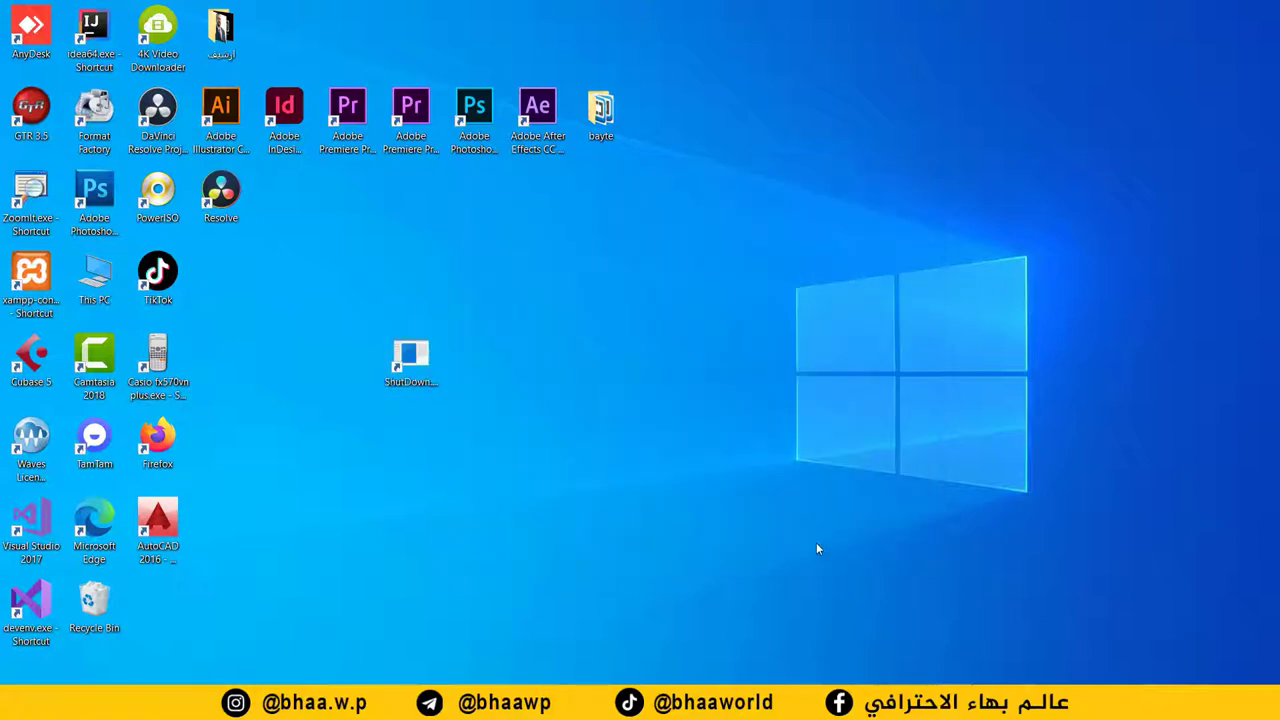
Step: Change the ShutDown.exe shortcut's icon to the red power symbol in its properties and apply the change
drag(416, 367, 424, 330)
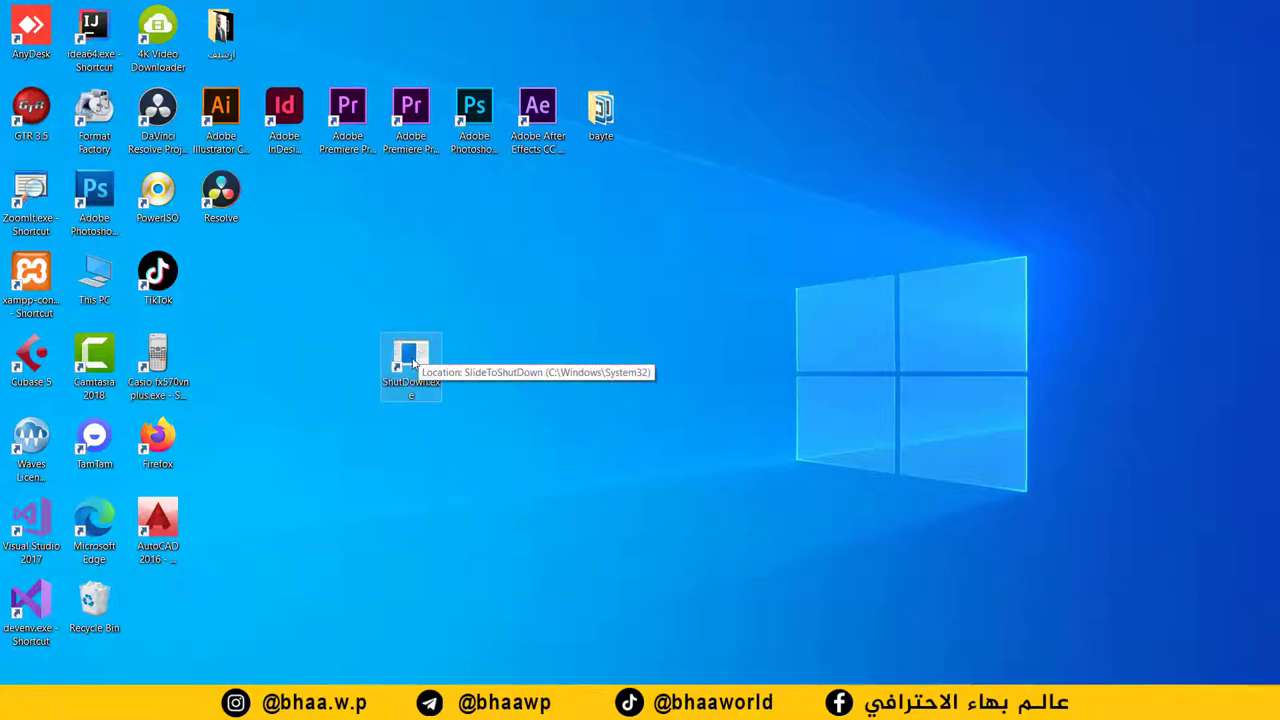
right_click(414, 364)
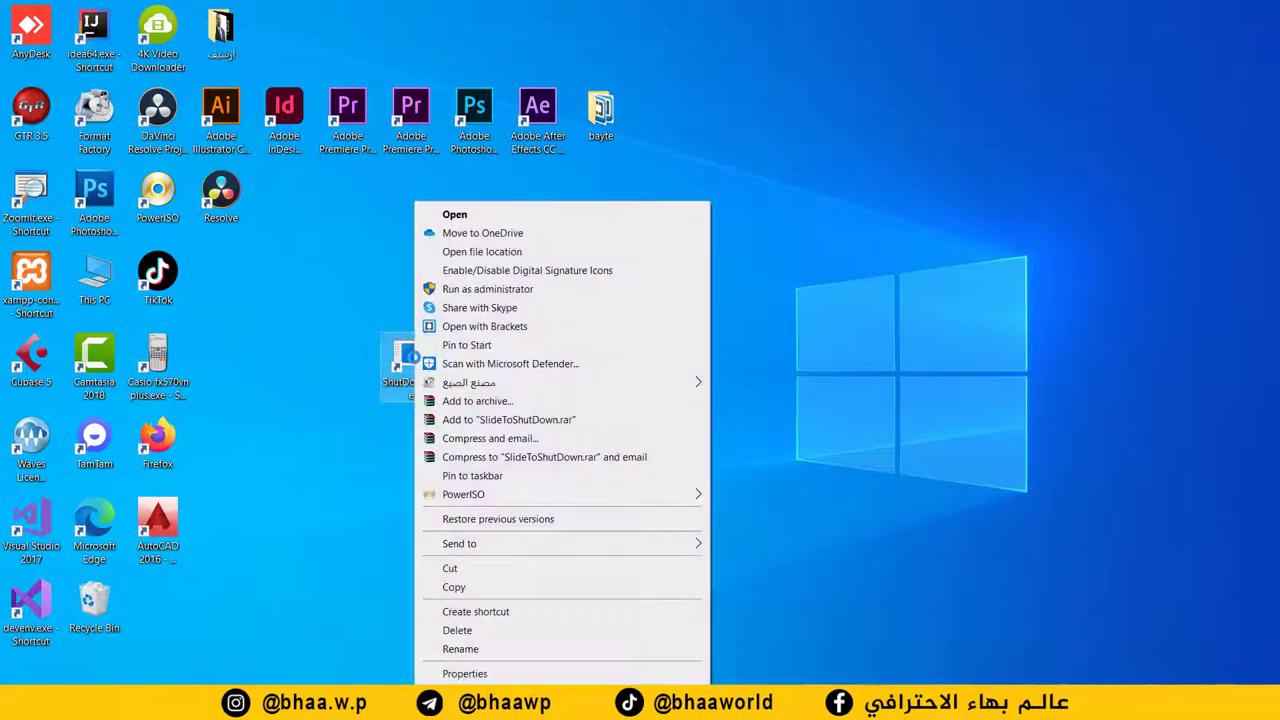
click(480, 674)
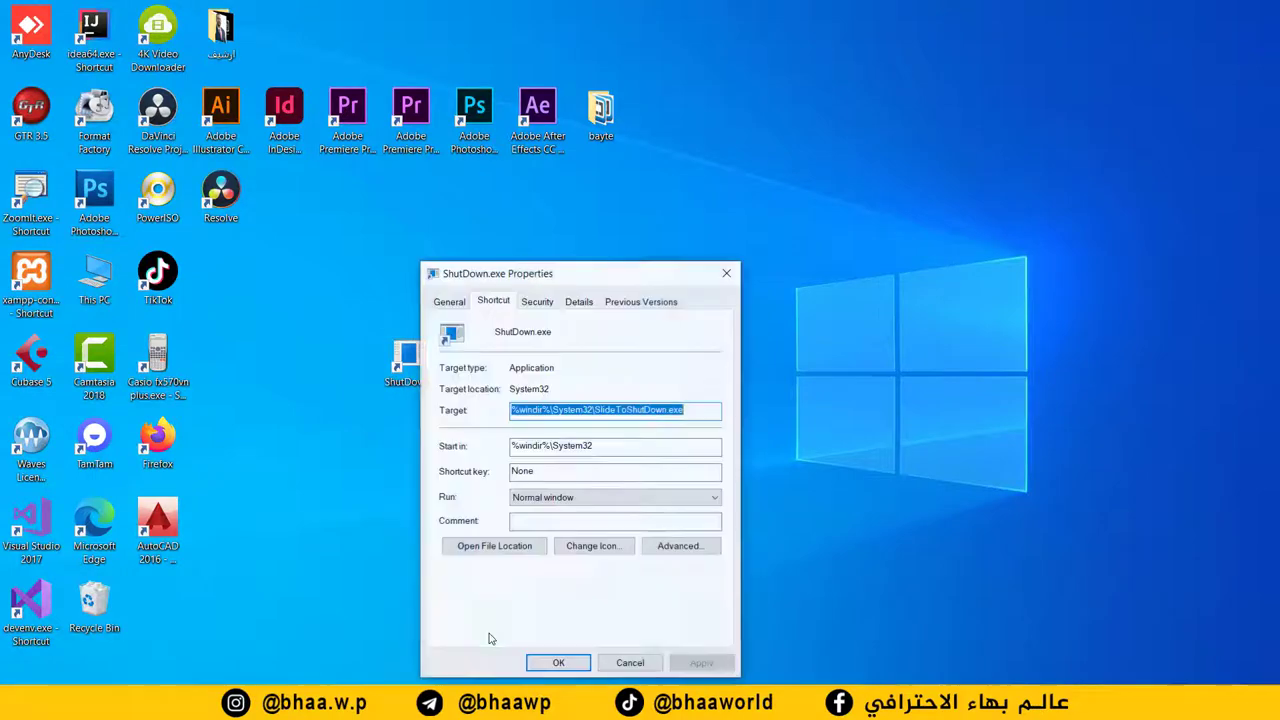
click(592, 546)
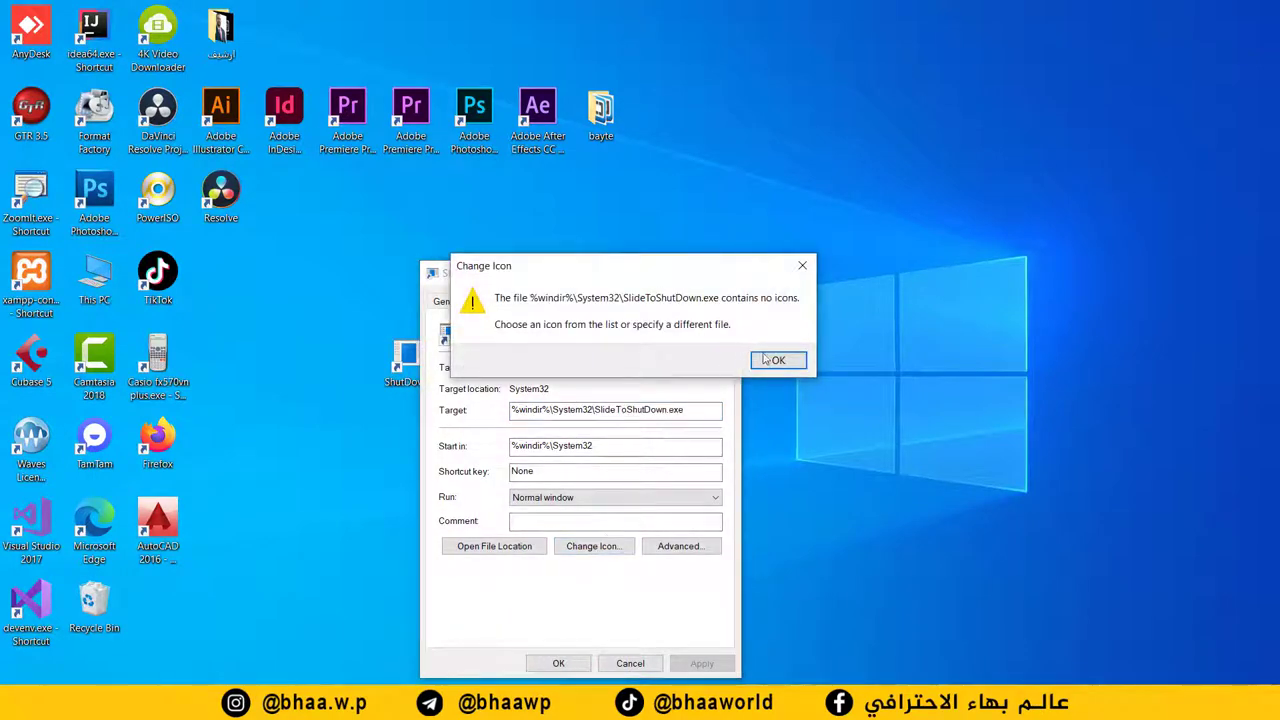
click(772, 360)
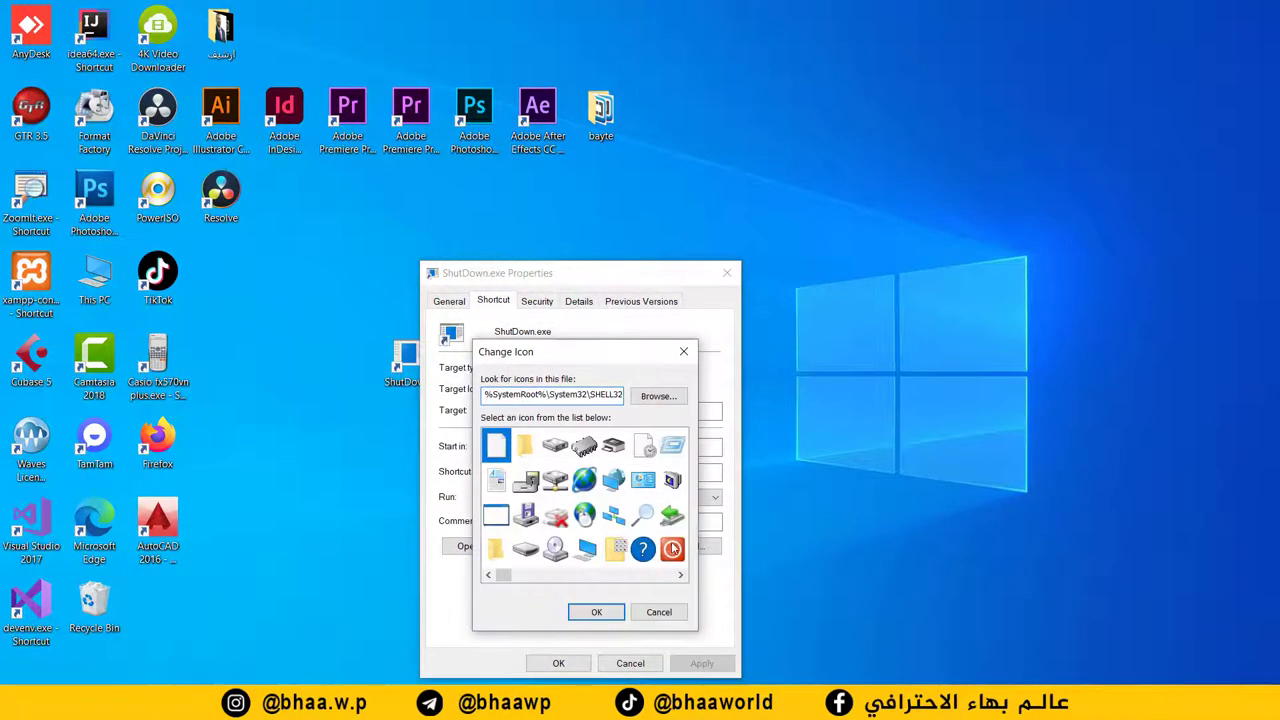
click(673, 548)
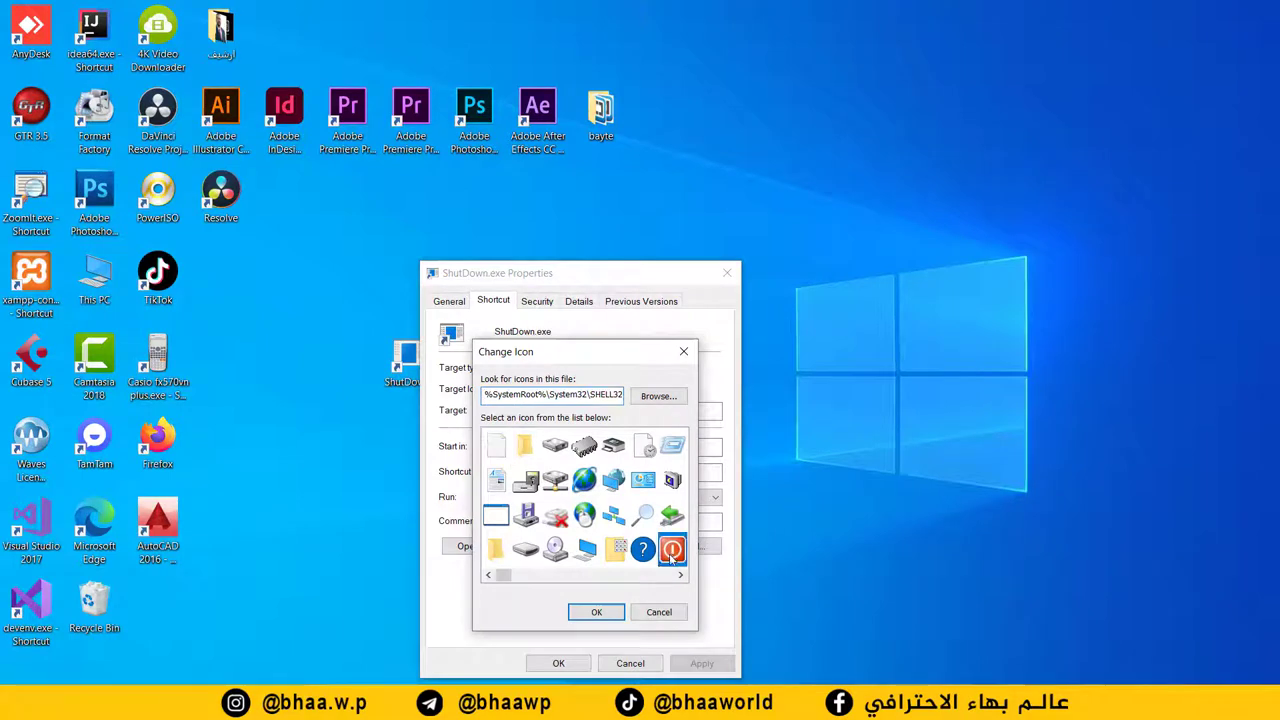
click(596, 614)
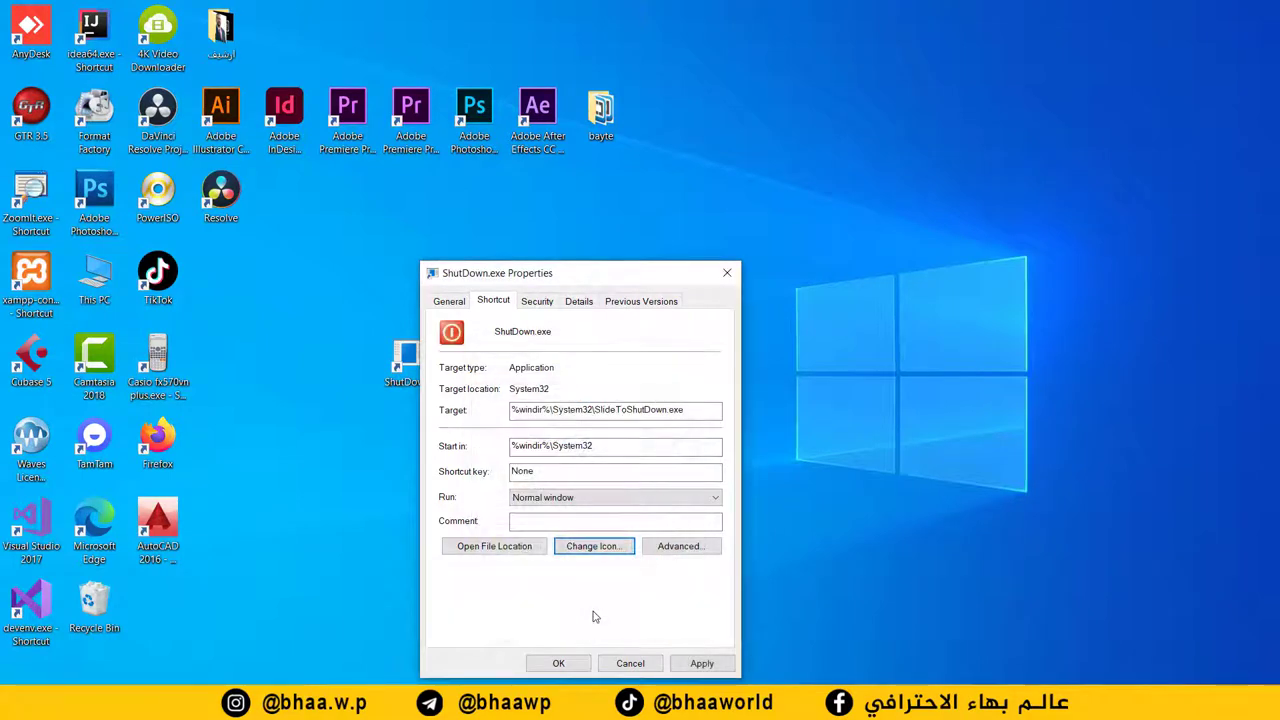
click(702, 663)
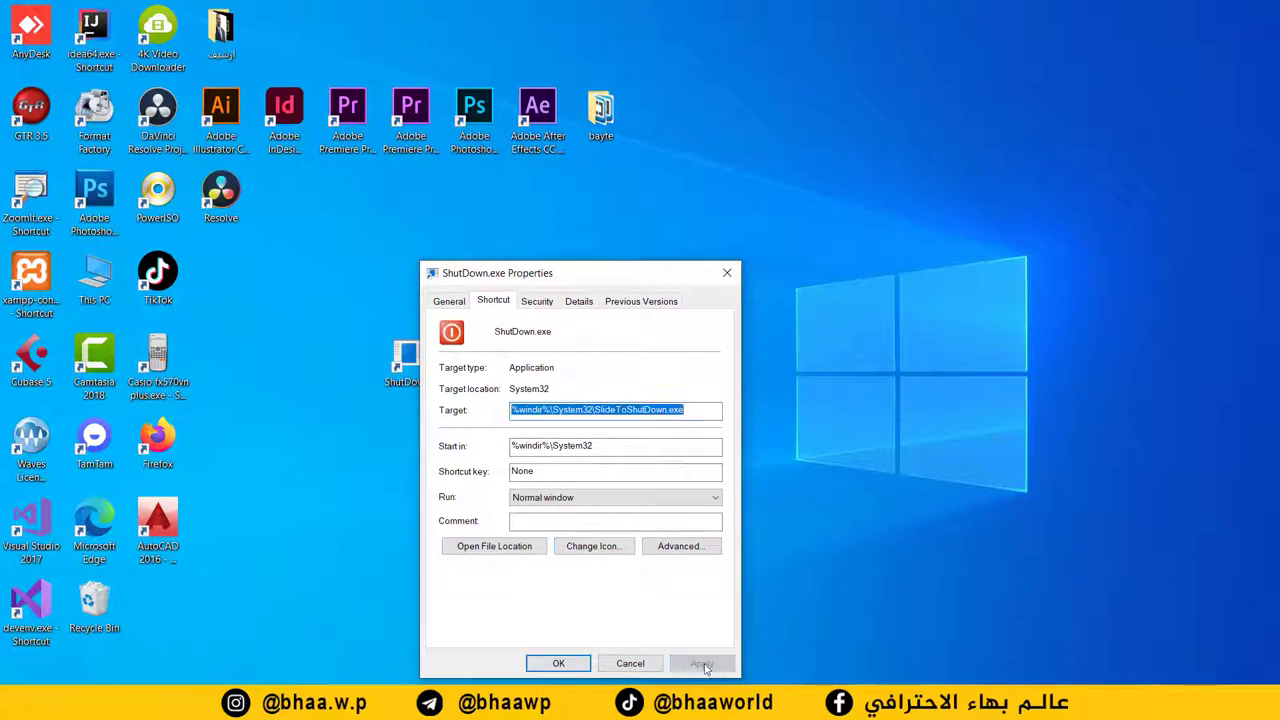
click(560, 663)
Step: Move the ShutDown.exe shortcut below the Resolve icon, and test it by launching and dismissing the shutdown slide
drag(415, 348, 225, 268)
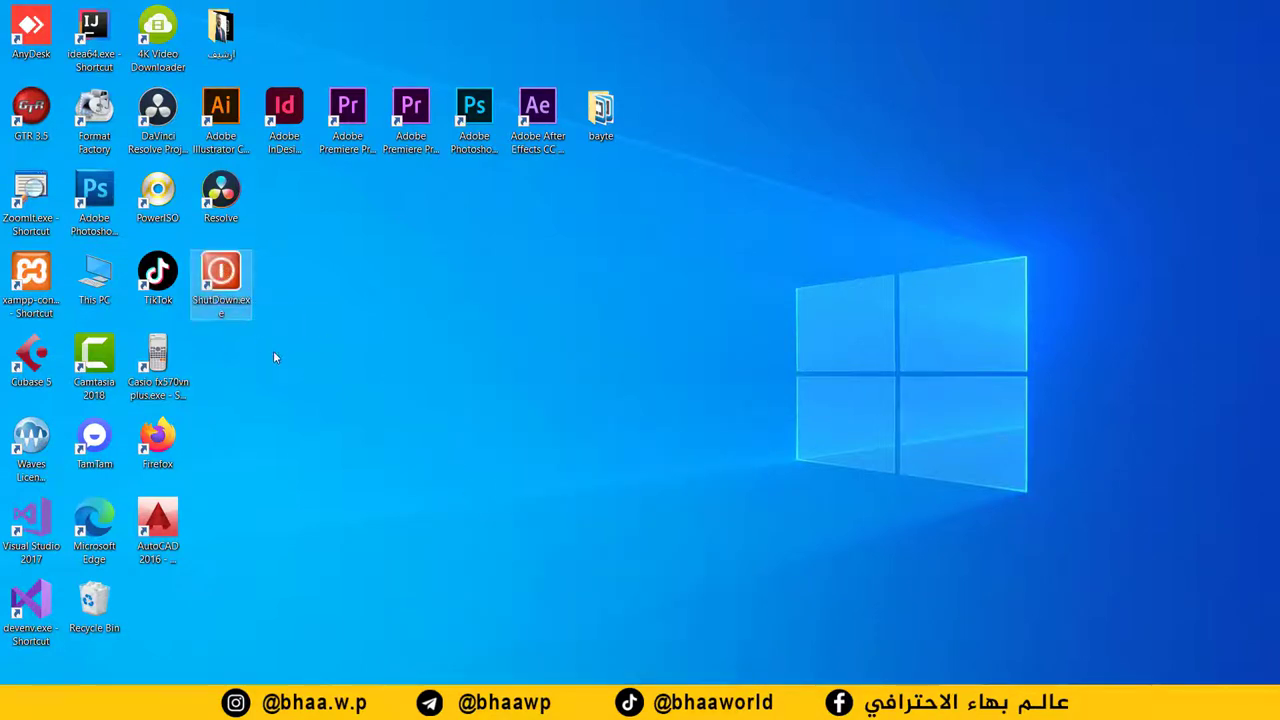
click(339, 309)
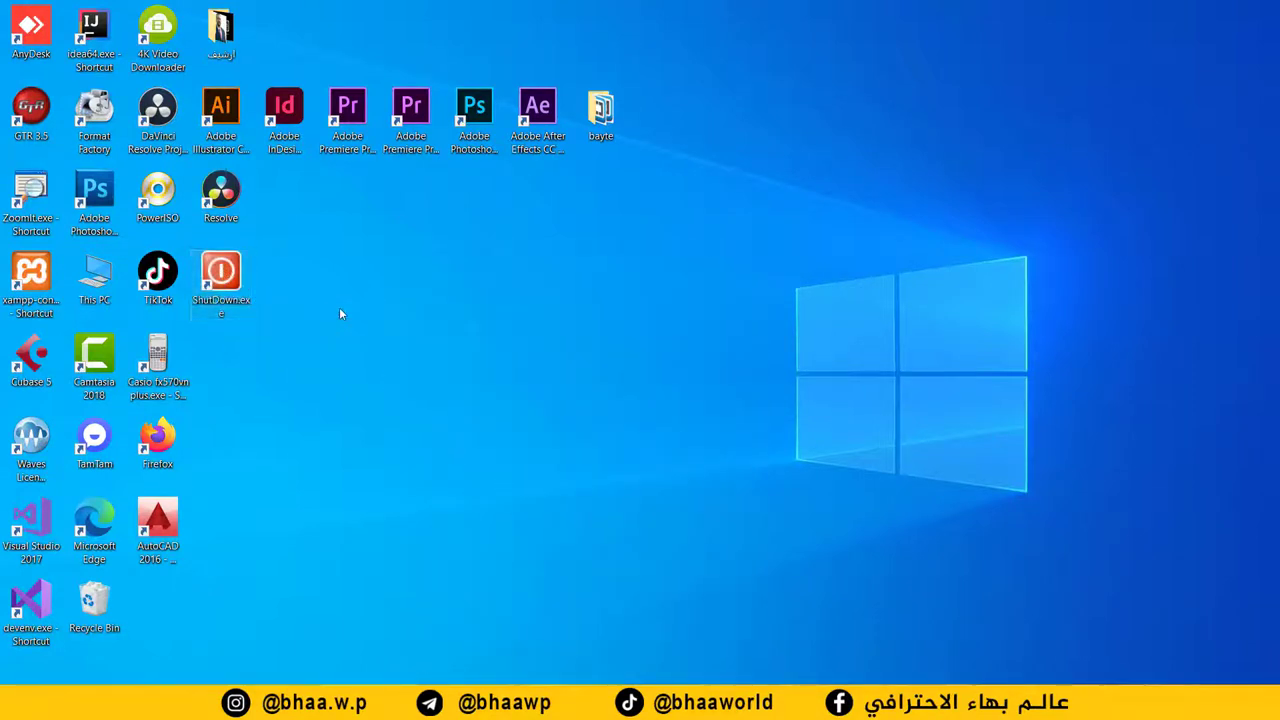
double_click(225, 272)
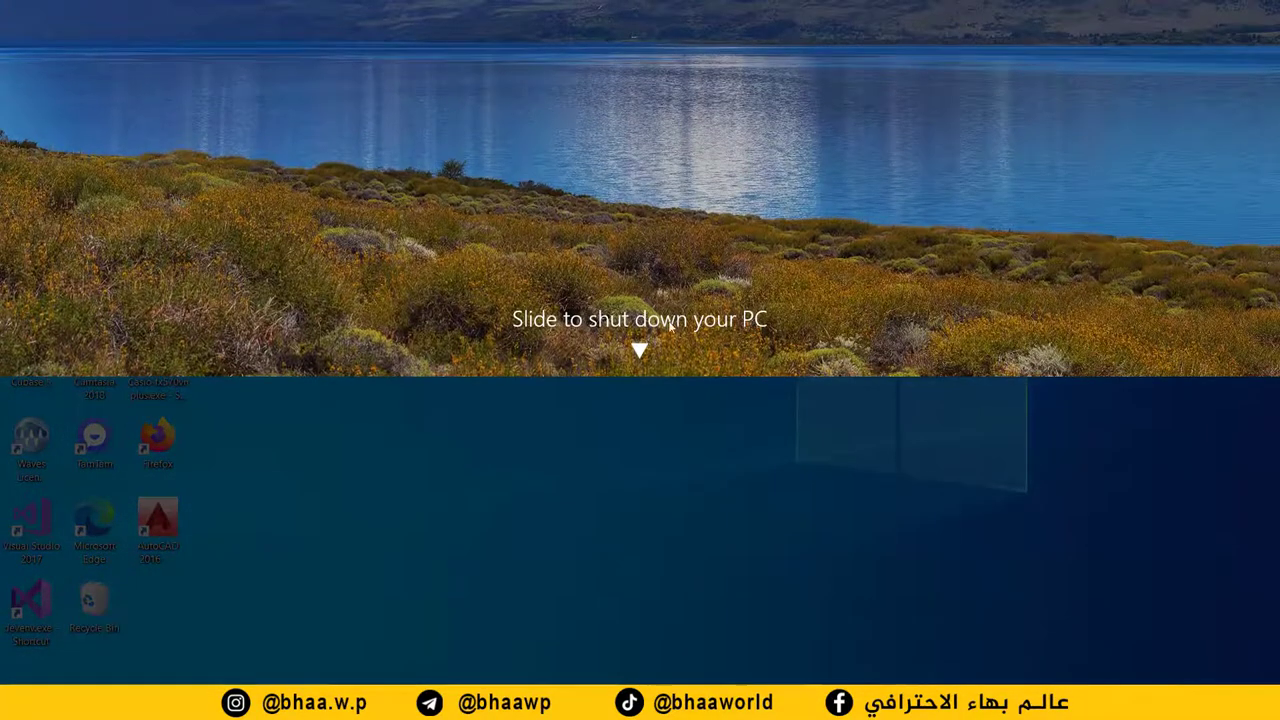
drag(670, 327, 551, 140)
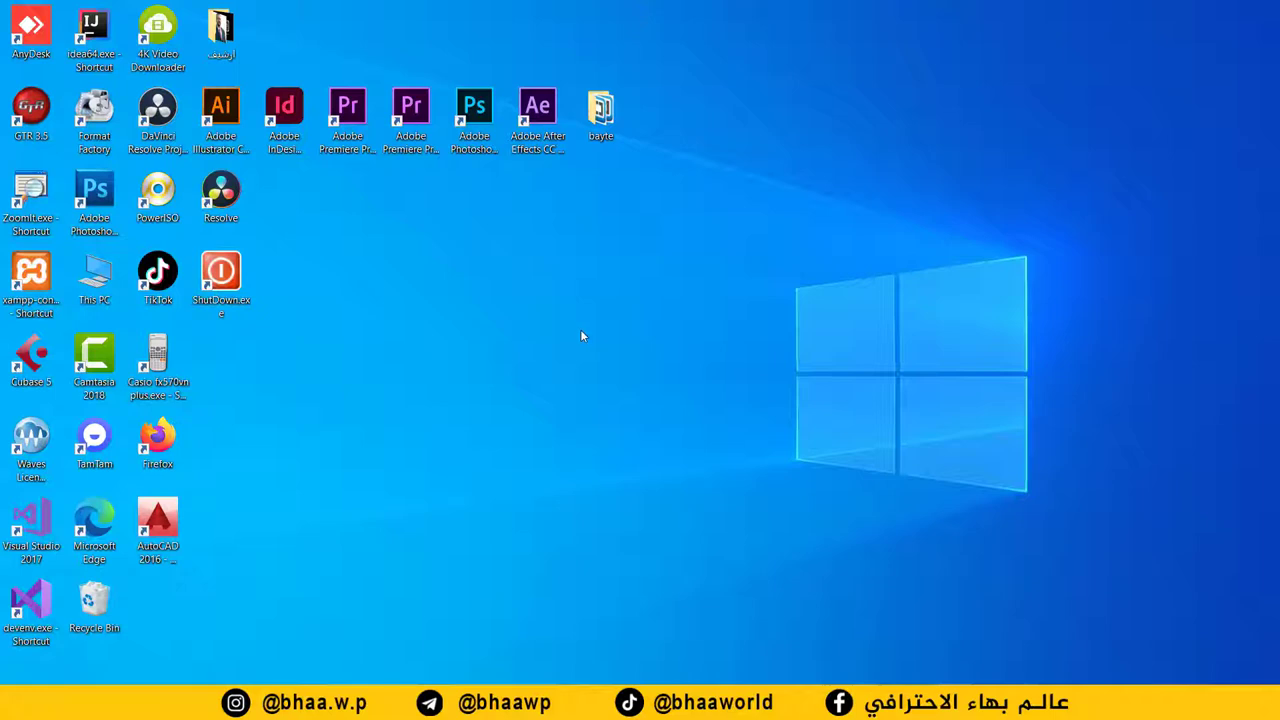
Step: Create a new desktop folder named GodMode.{ED7BA470-8E54-465E-825C-99712043E01C}, checking the name against the text in Notepad
right_click(519, 290)
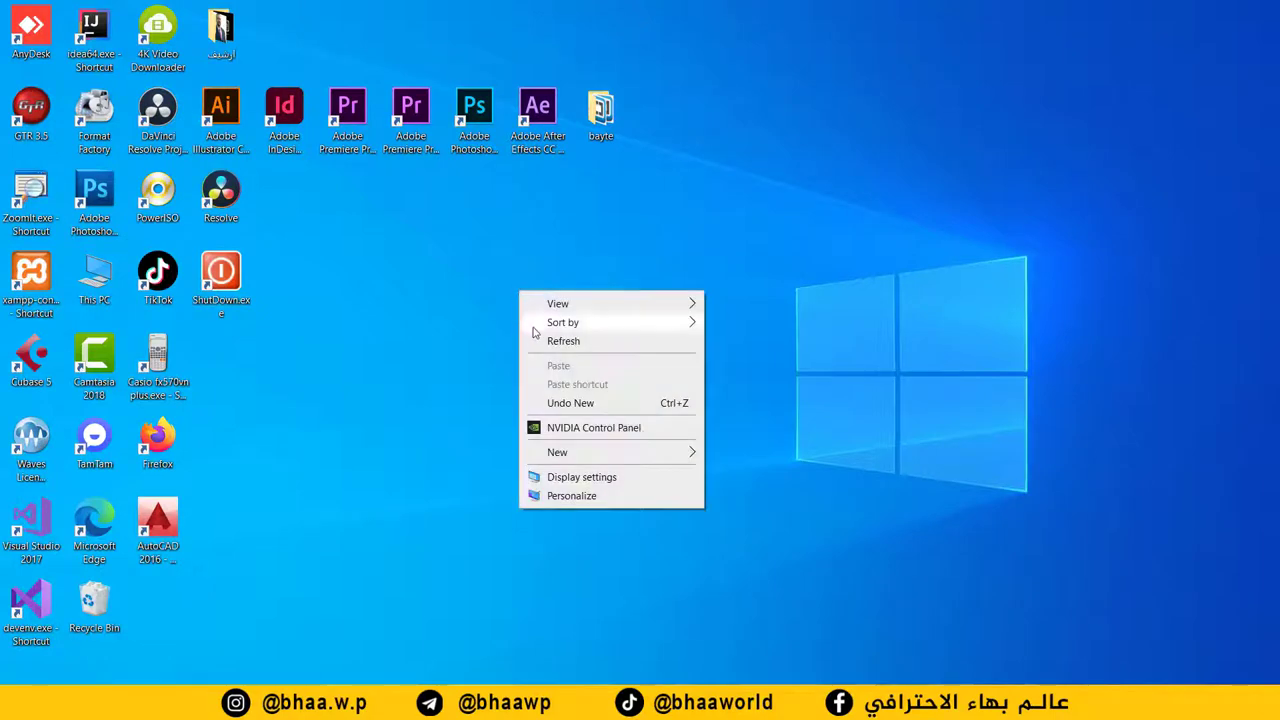
mouse_move(566, 460)
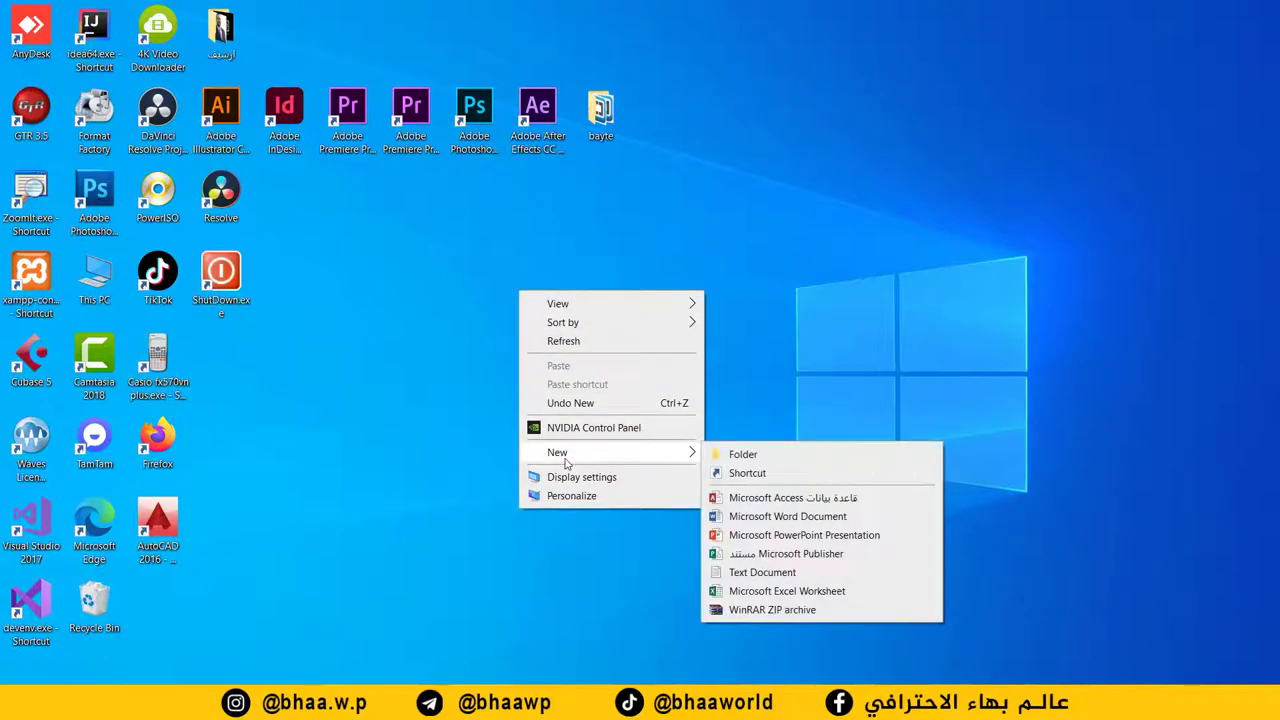
click(765, 458)
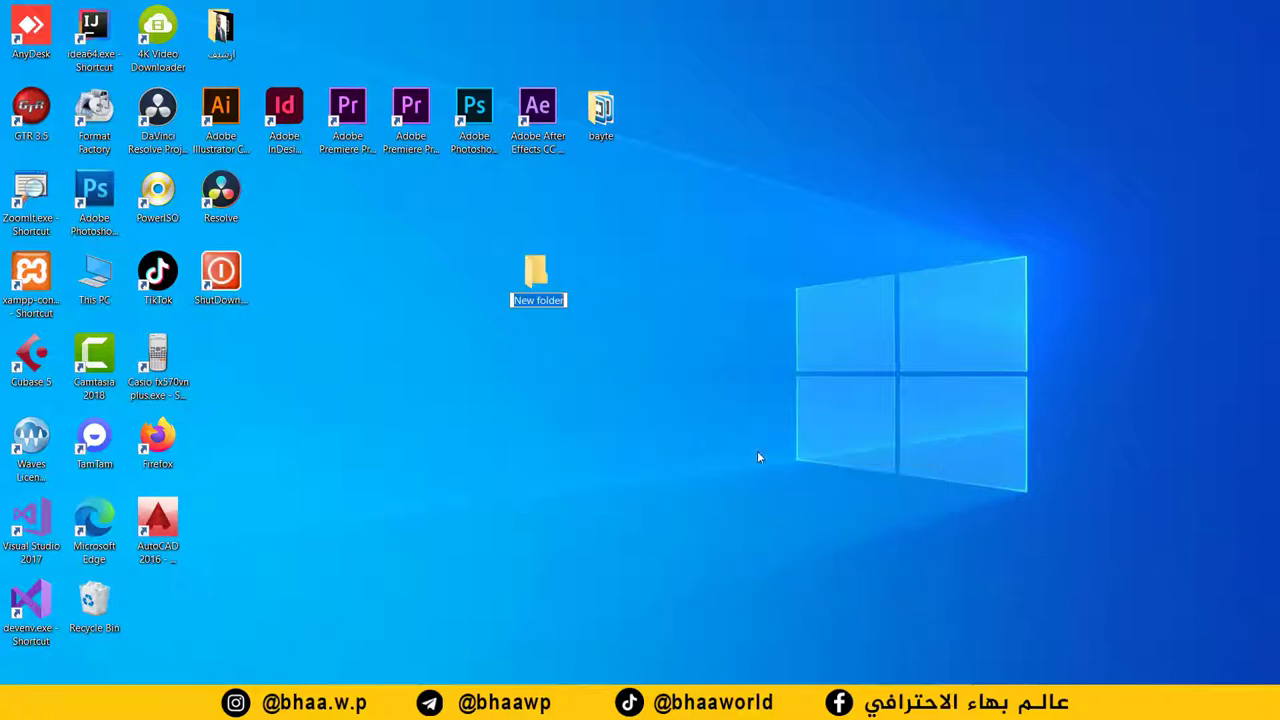
text(1)
text({ED7BA470-8E54-465E-825C-99712043E01C})
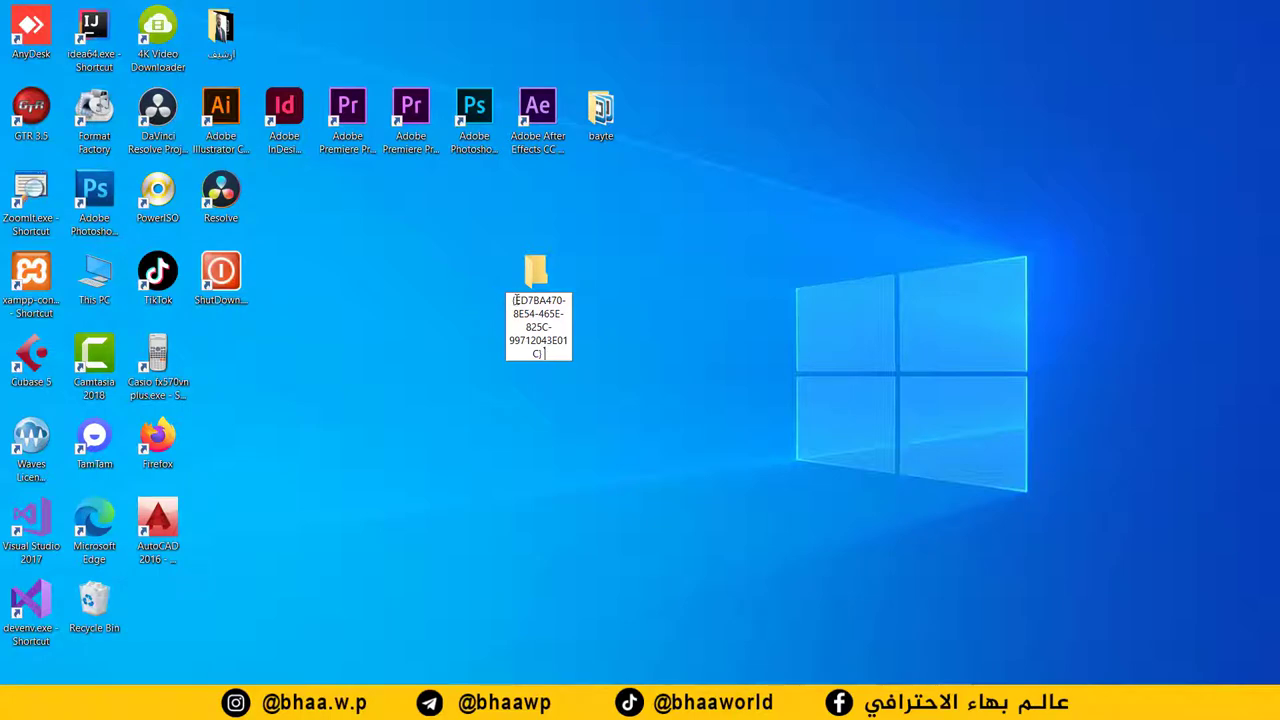
text(GodMode.)
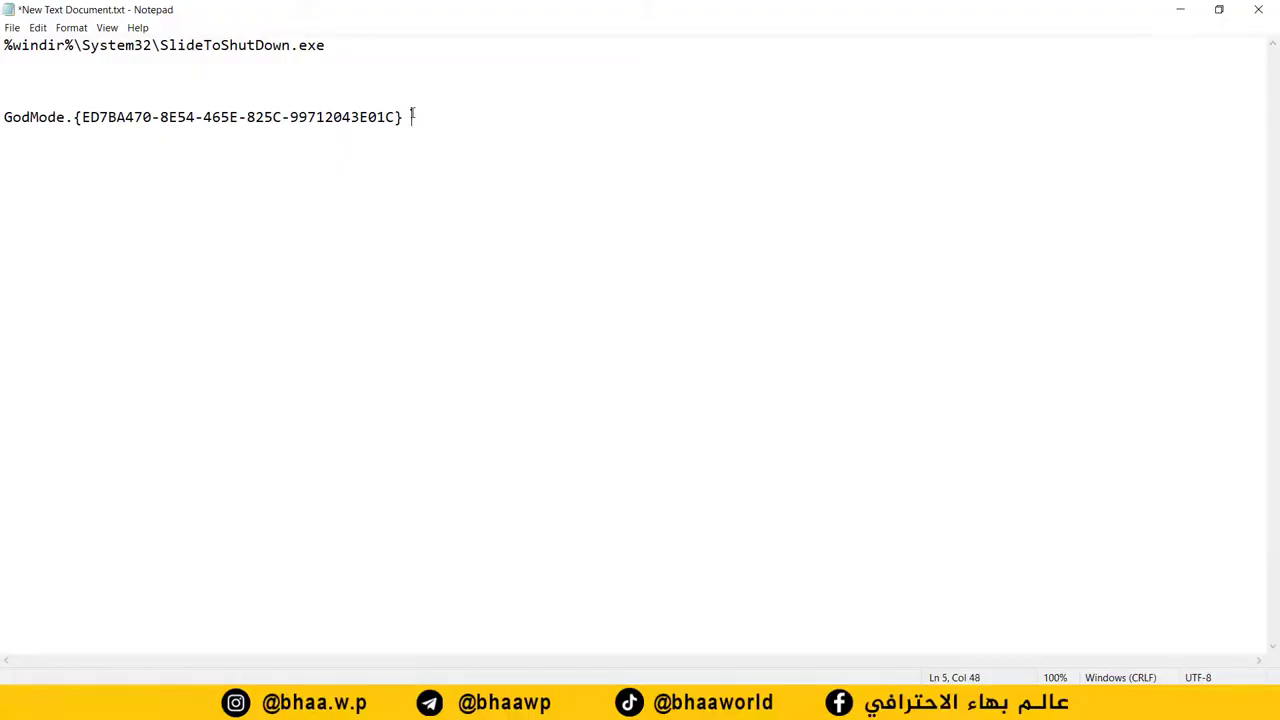
drag(411, 117, 2, 117)
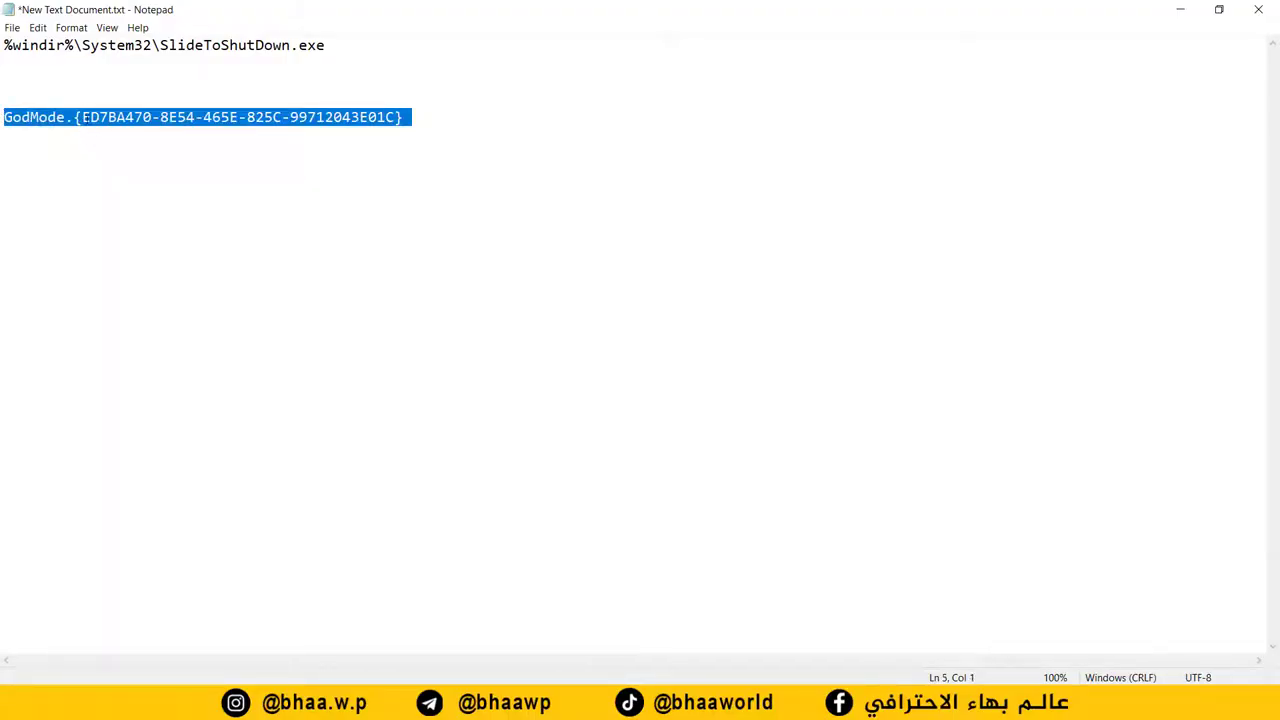
click(1180, 9)
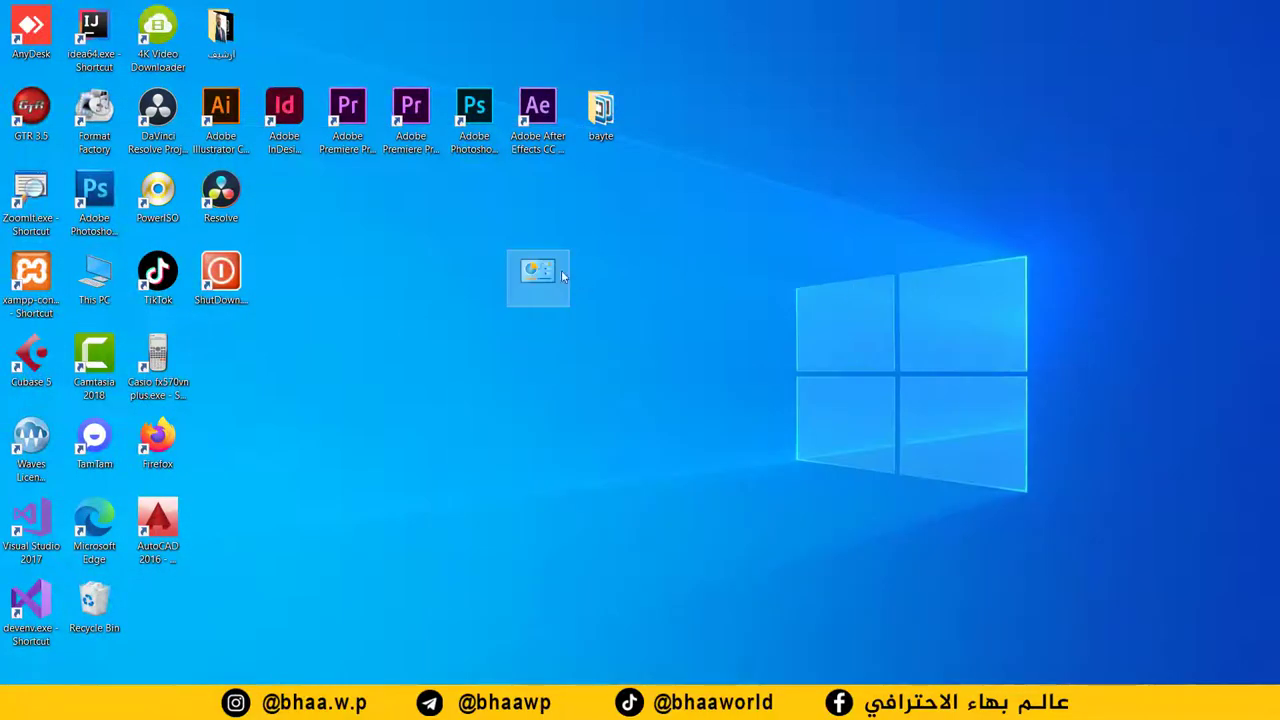
Step: Move the GodMode folder directly below the ShutDown.exe shortcut and open it
drag(546, 279, 226, 355)
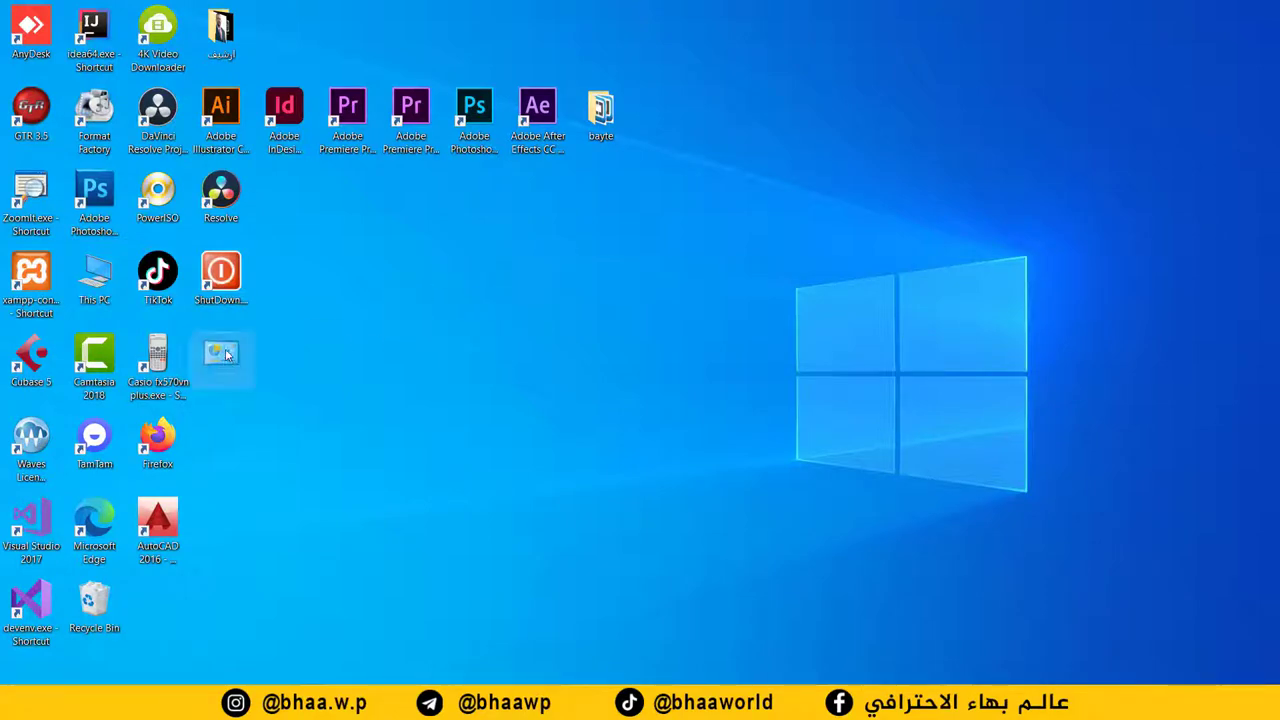
double_click(224, 354)
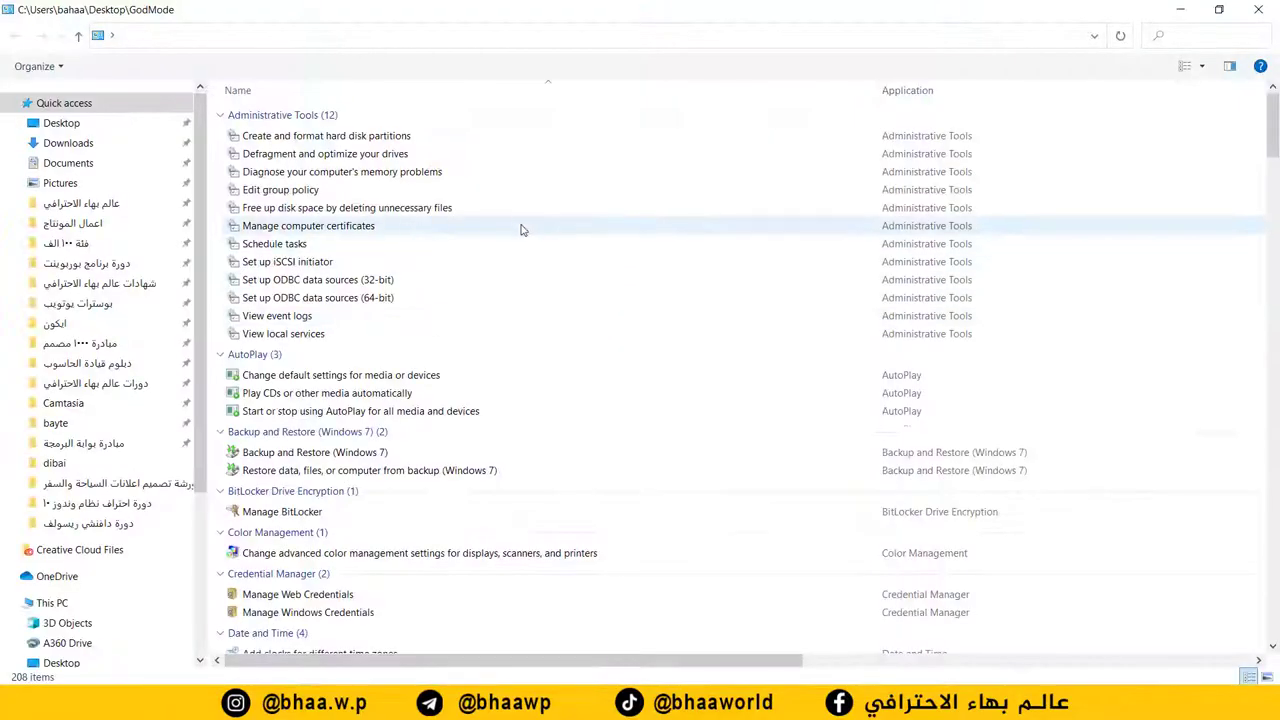
Step: View Change Font Settings from the Fonts group in the GodMode list, and close its window
drag(1274, 128, 1276, 289)
double_click(286, 290)
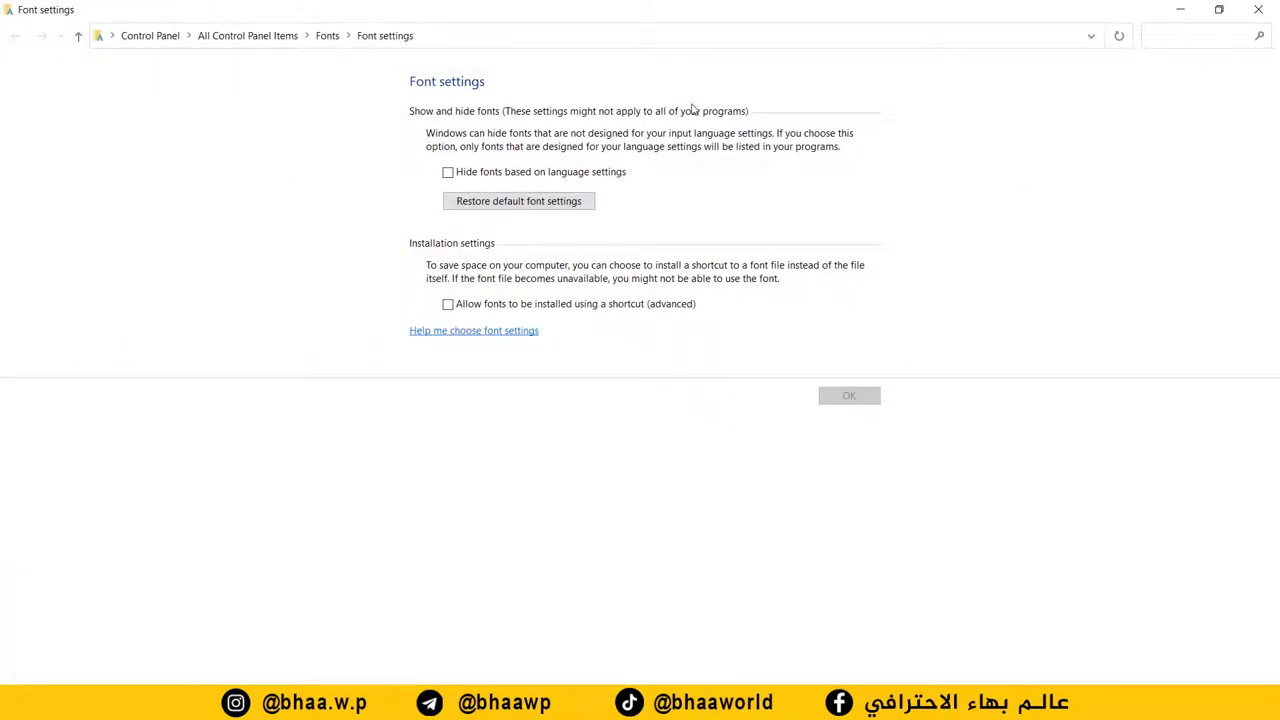
click(1258, 9)
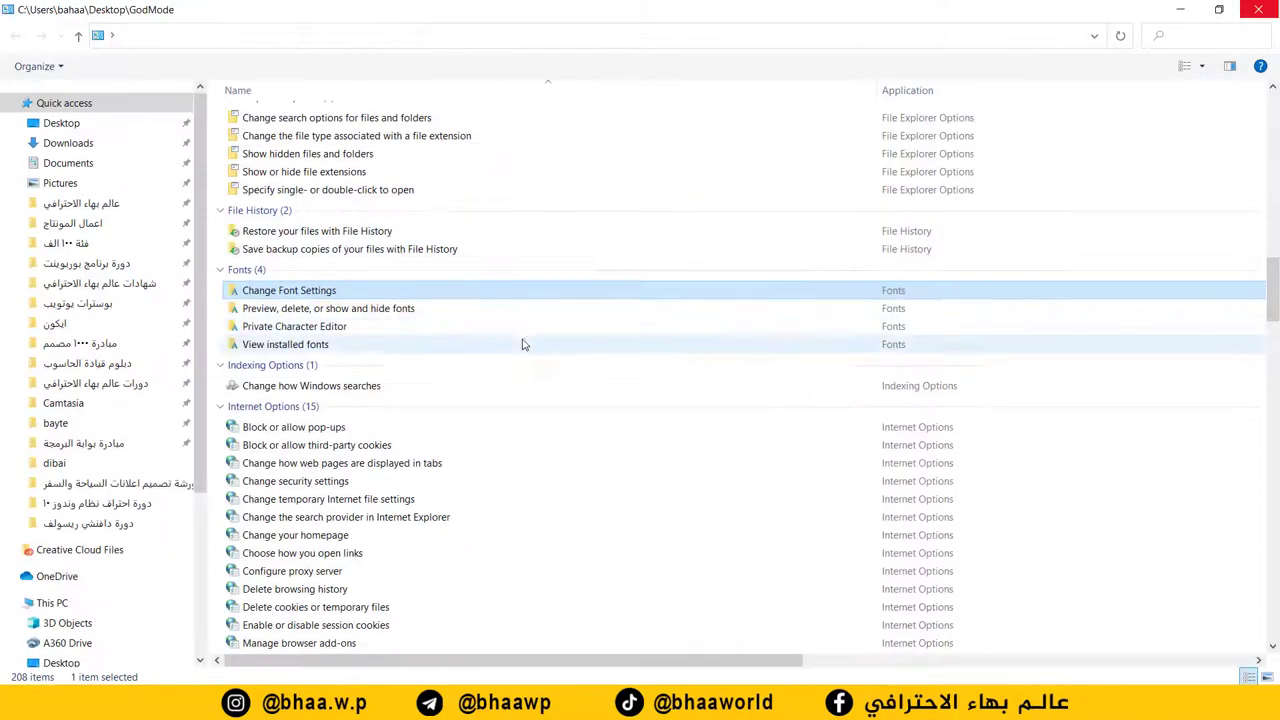
Step: Try Connect to a network from the Network and Sharing Center group, and browse on to the Power Options entries
scroll(285, 375, down, 5)
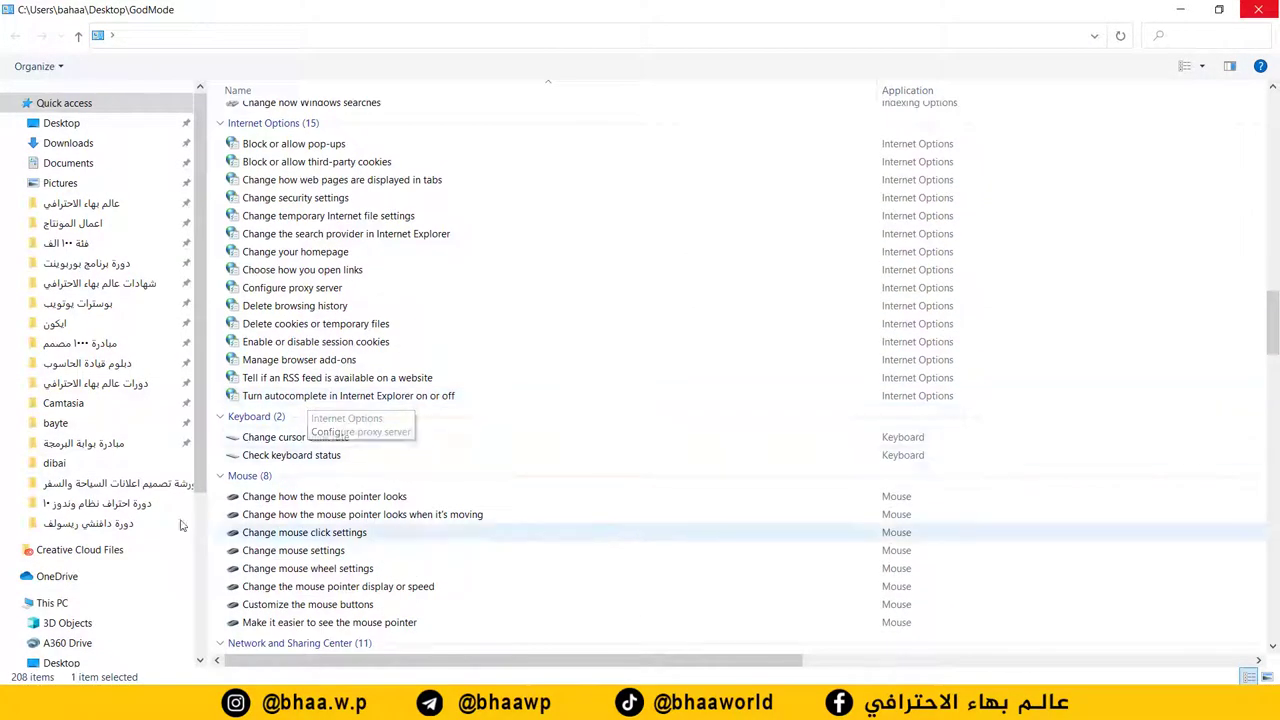
scroll(265, 510, down, 3)
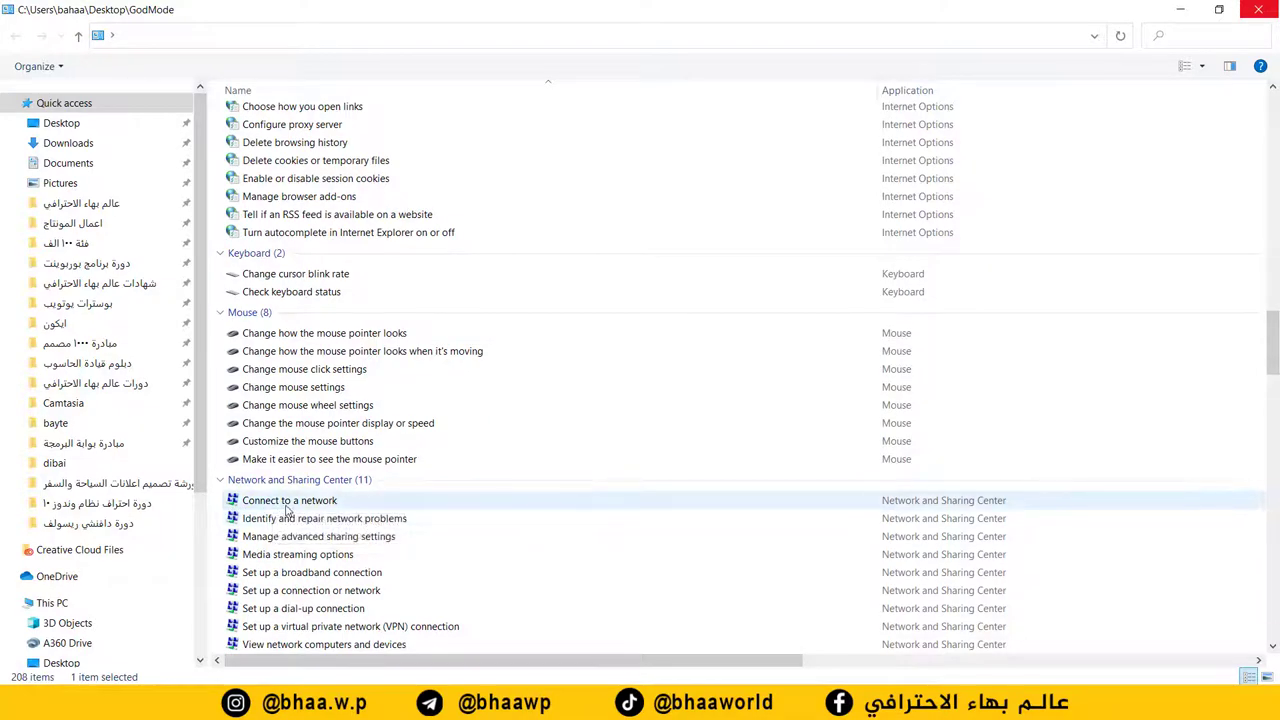
double_click(287, 505)
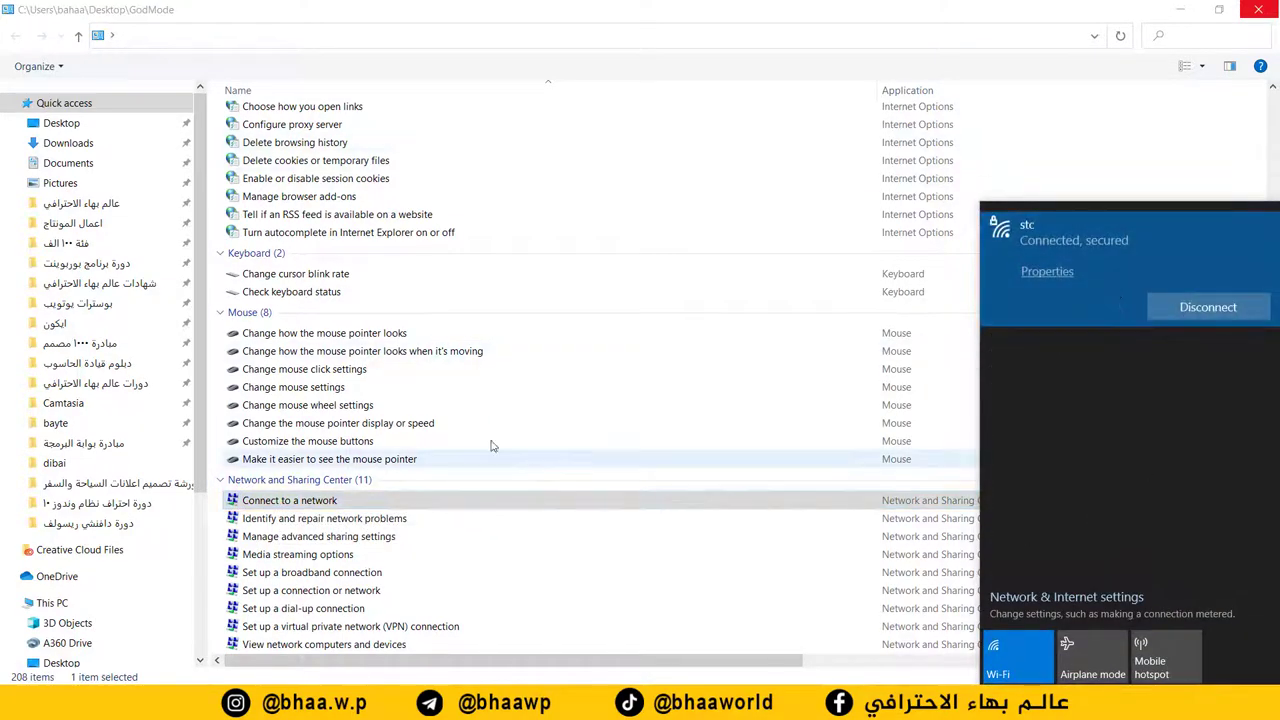
scroll(322, 505, down, 15)
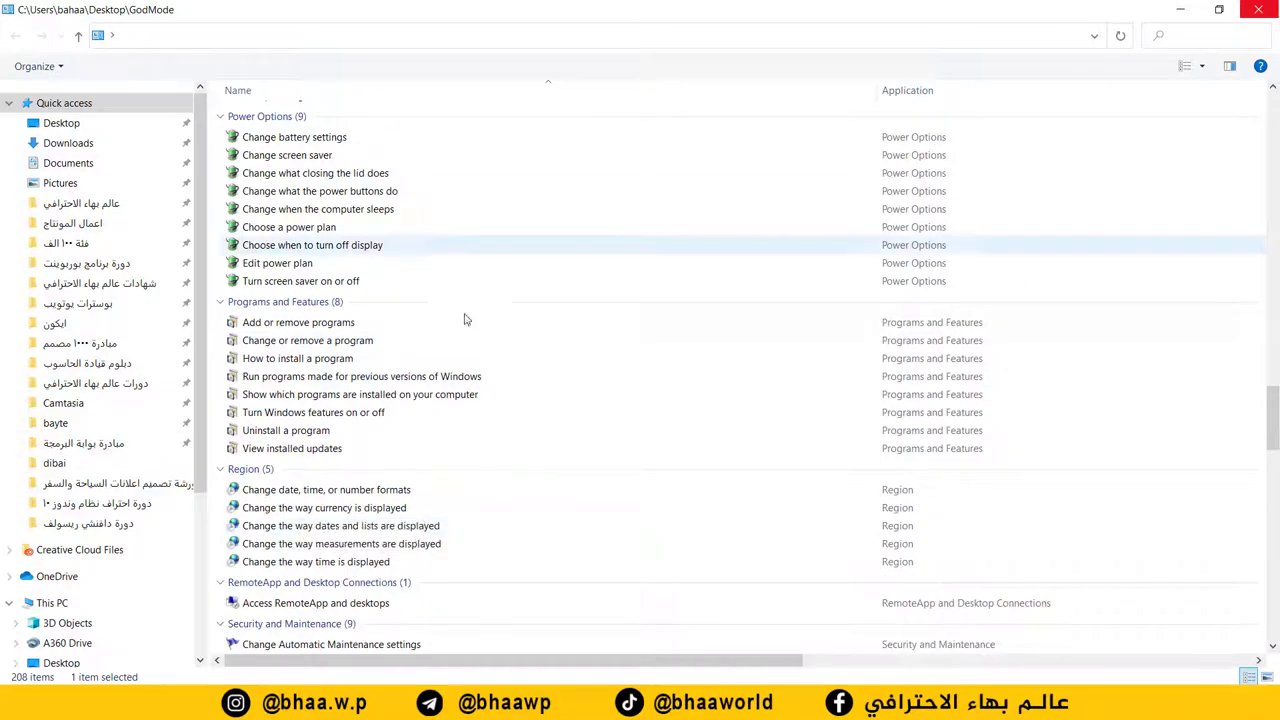
Step: Examine the remaining GodMode groups, from Power Options through System and User Accounts to Work Folders
scroll(362, 373, down, 12)
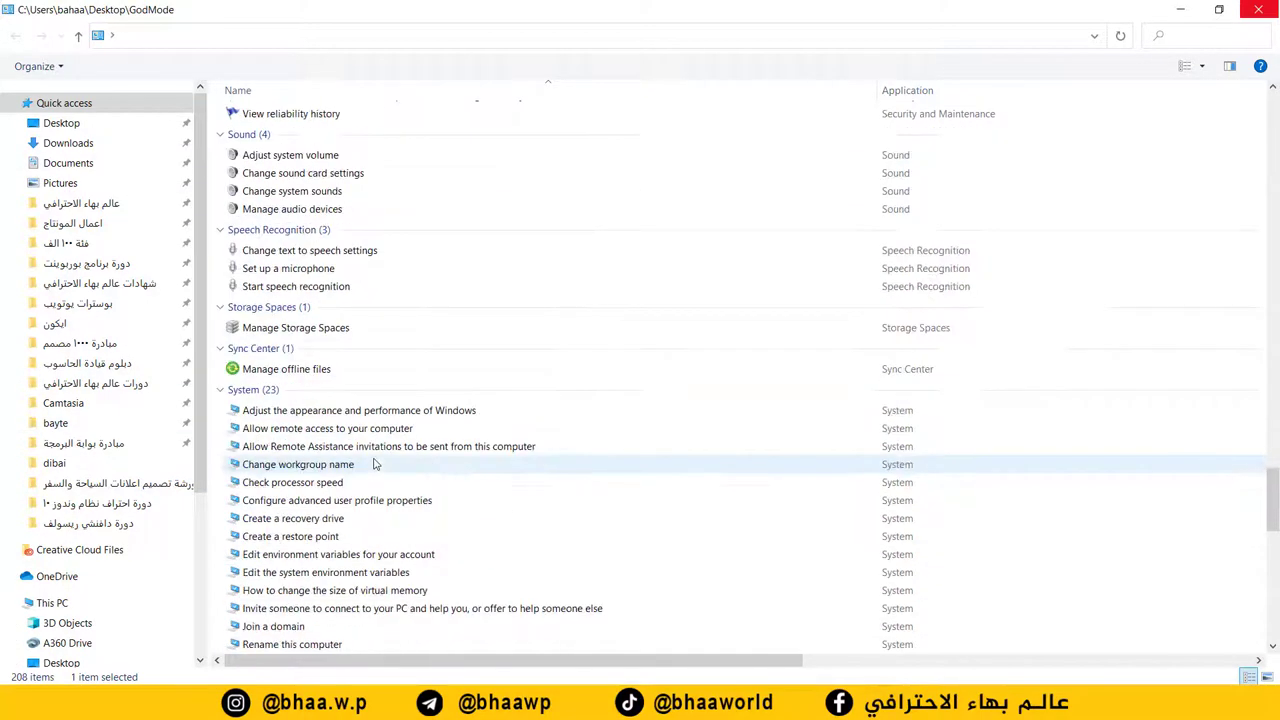
scroll(374, 457, down, 10)
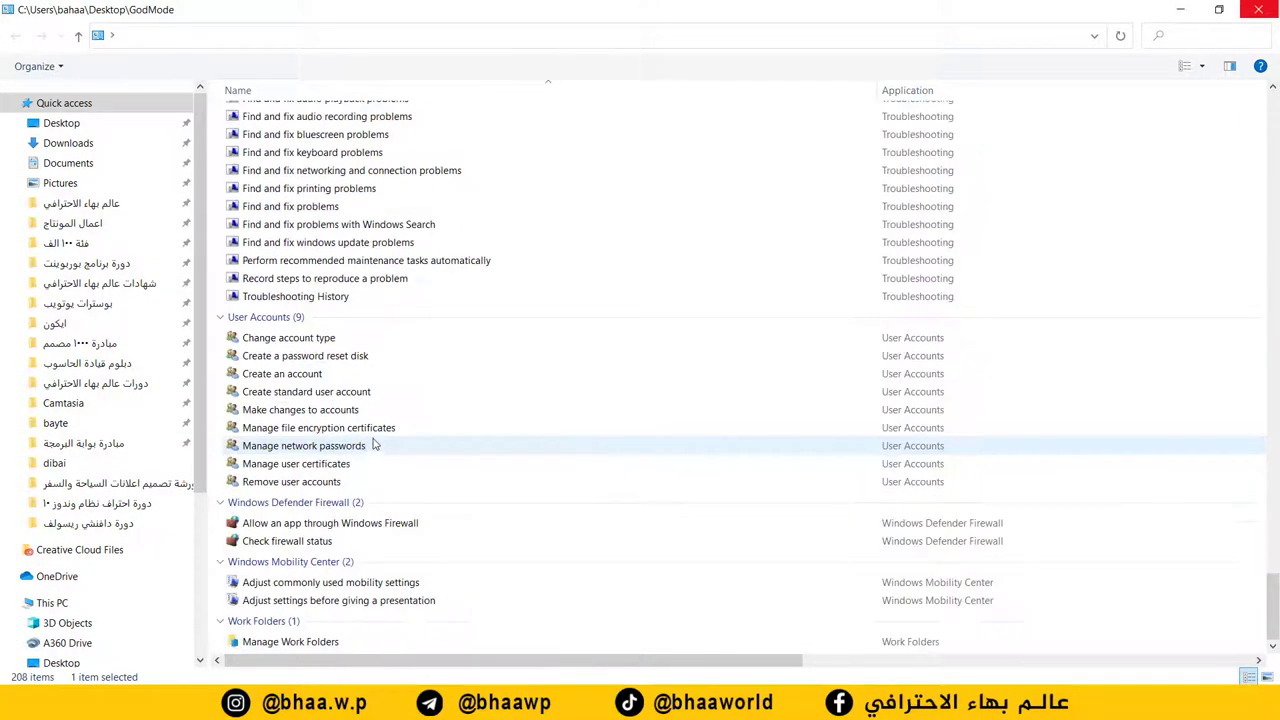
scroll(314, 470, up, 6)
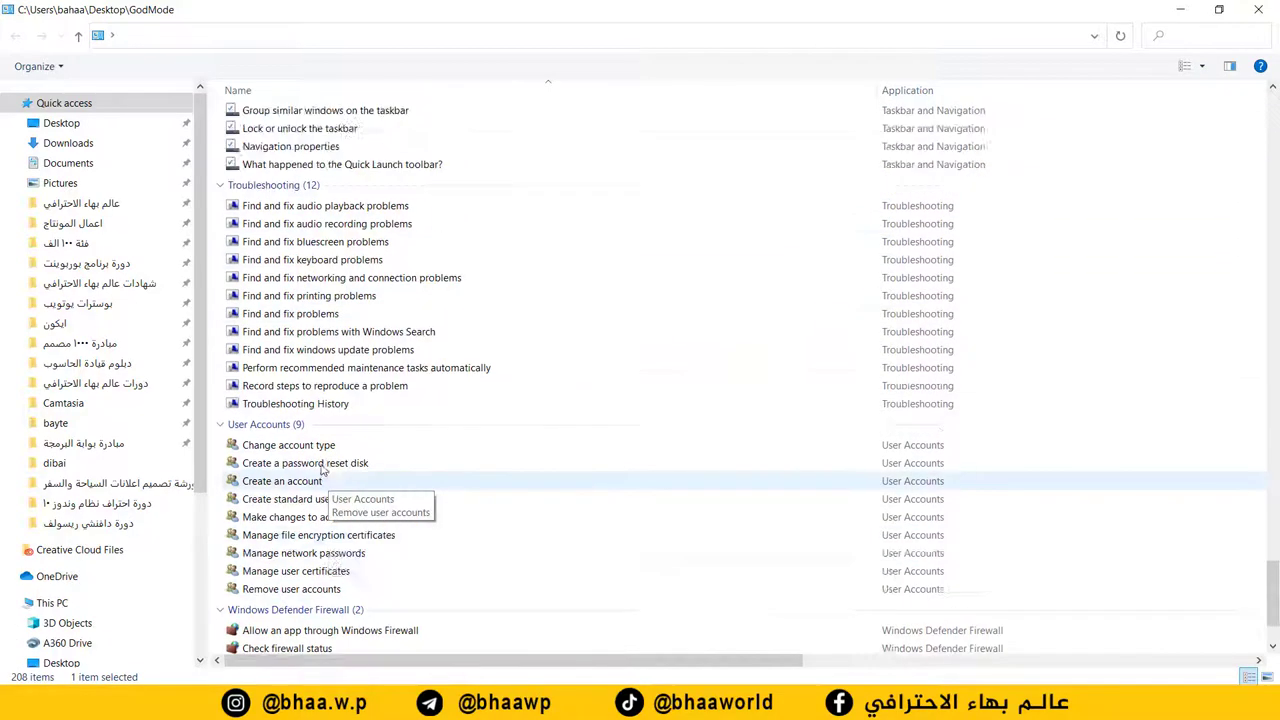
scroll(306, 333, up, 13)
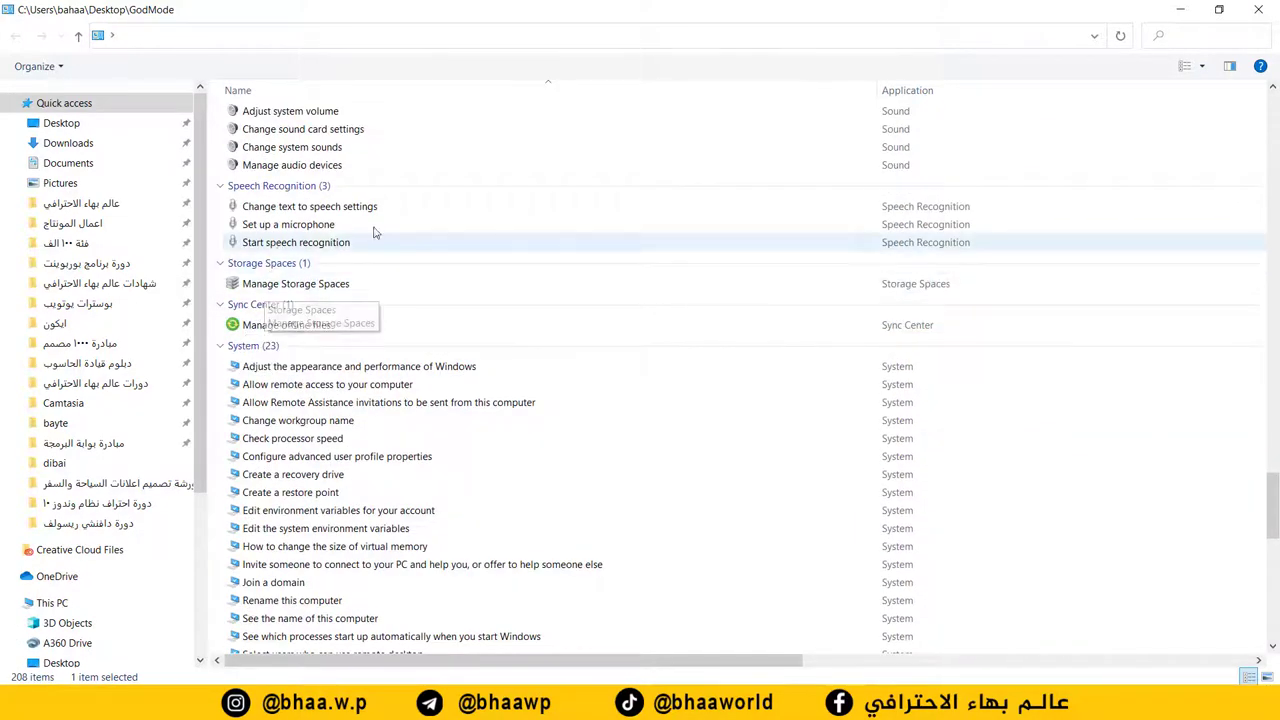
scroll(436, 307, up, 7)
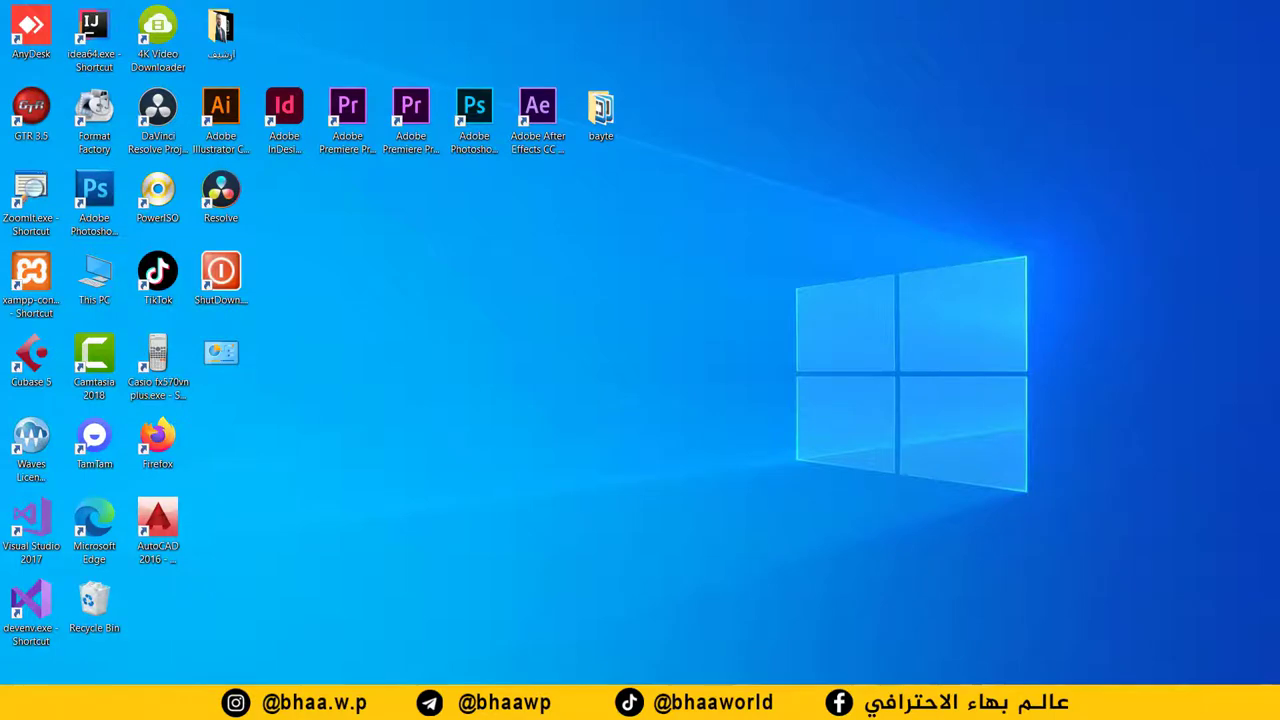
Step: Open the Start menu and look over its app list and pinned tile groups
key(super)
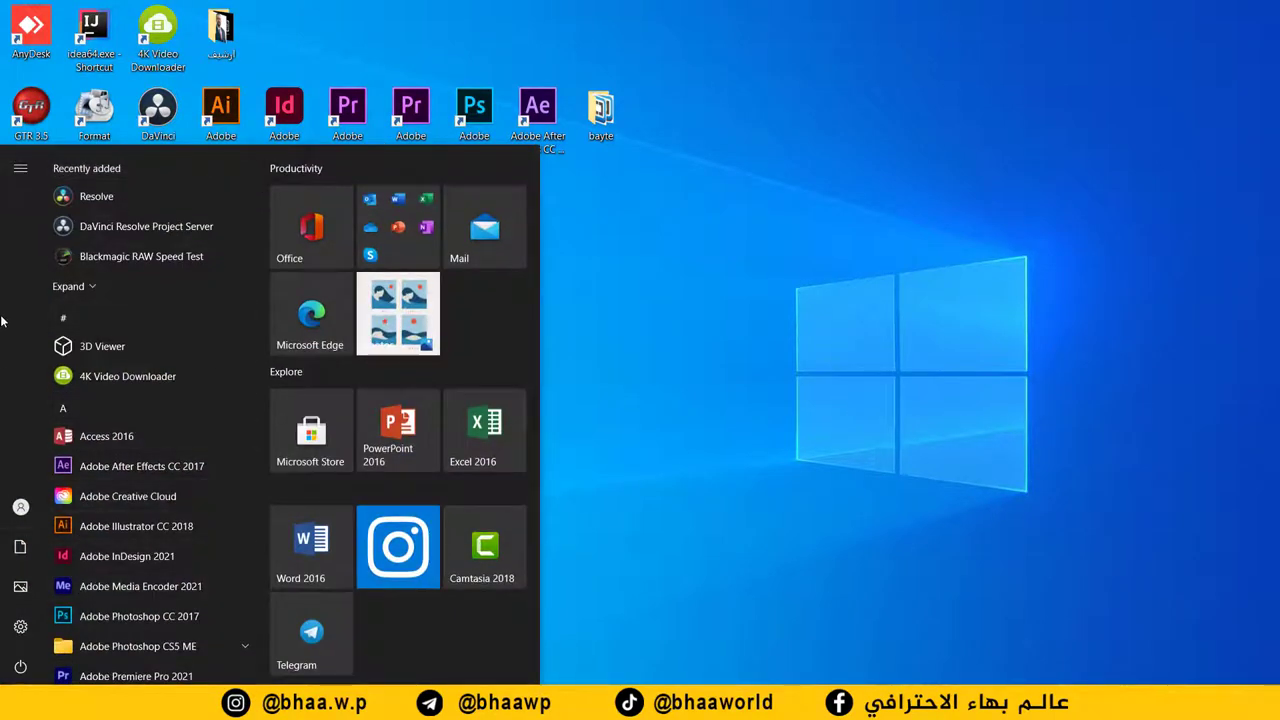
scroll(139, 382, down, 2)
scroll(122, 530, down, 4)
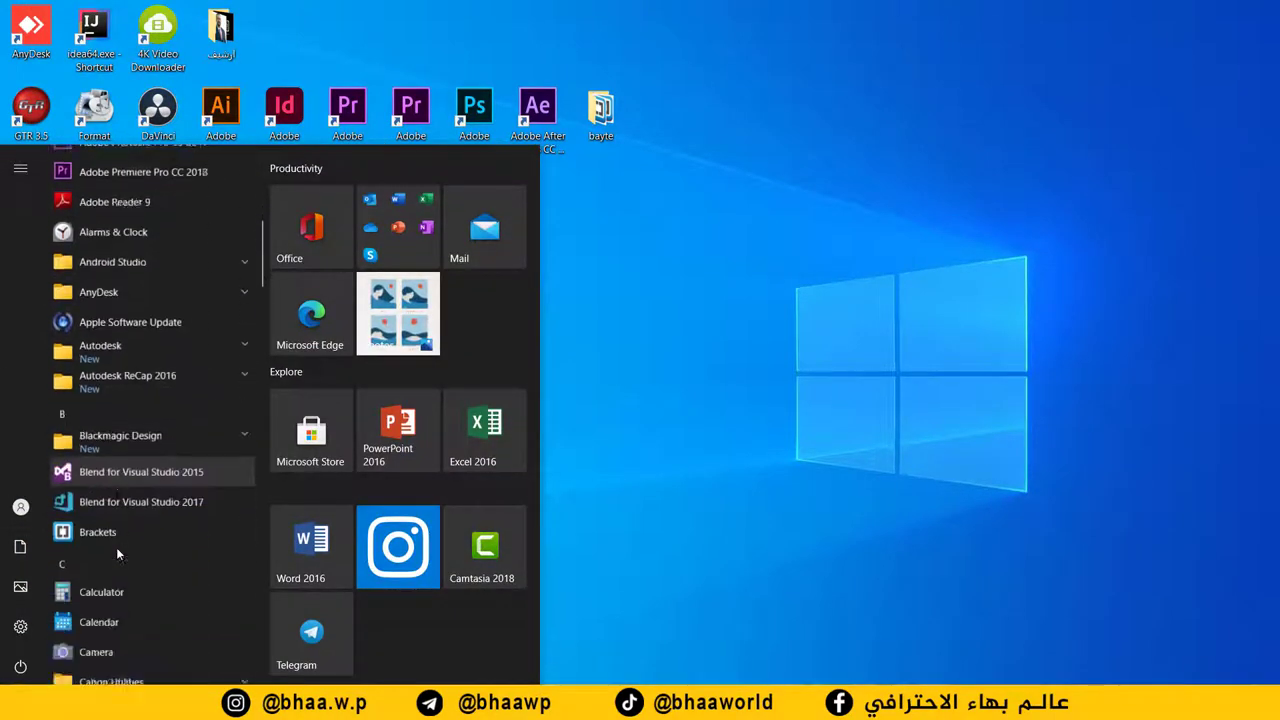
scroll(120, 510, up, 6)
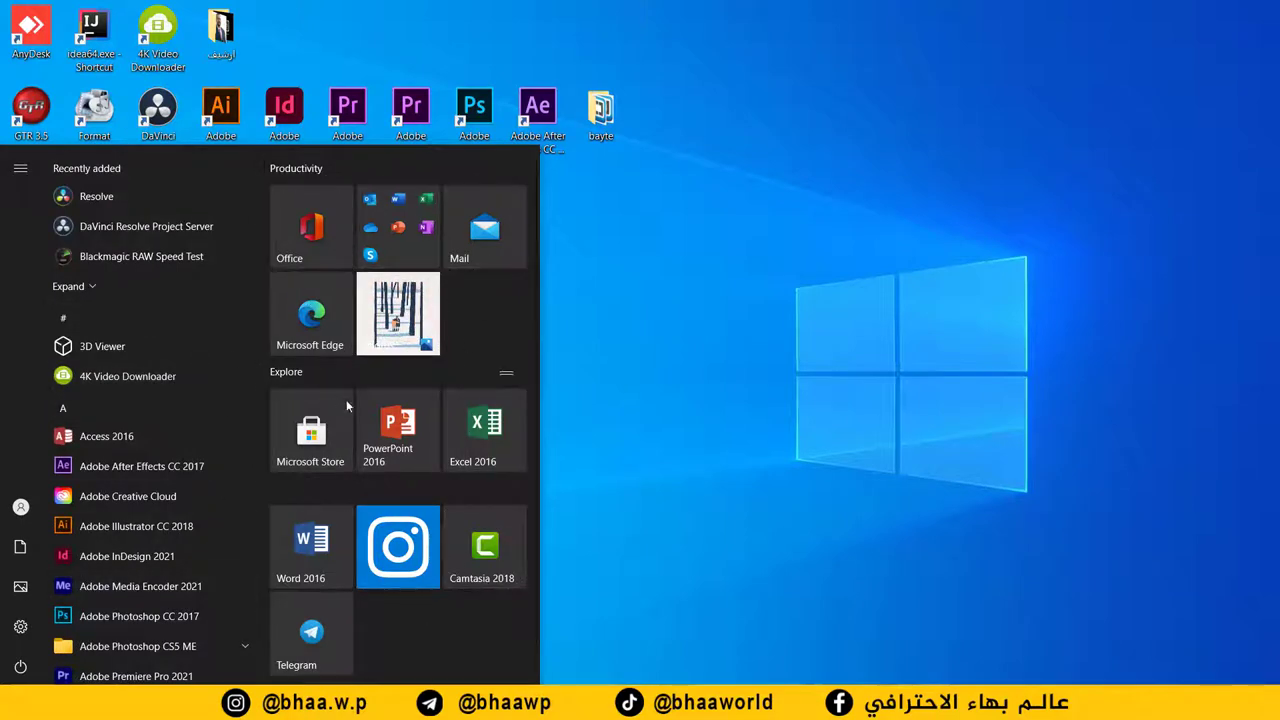
drag(541, 366, 638, 427)
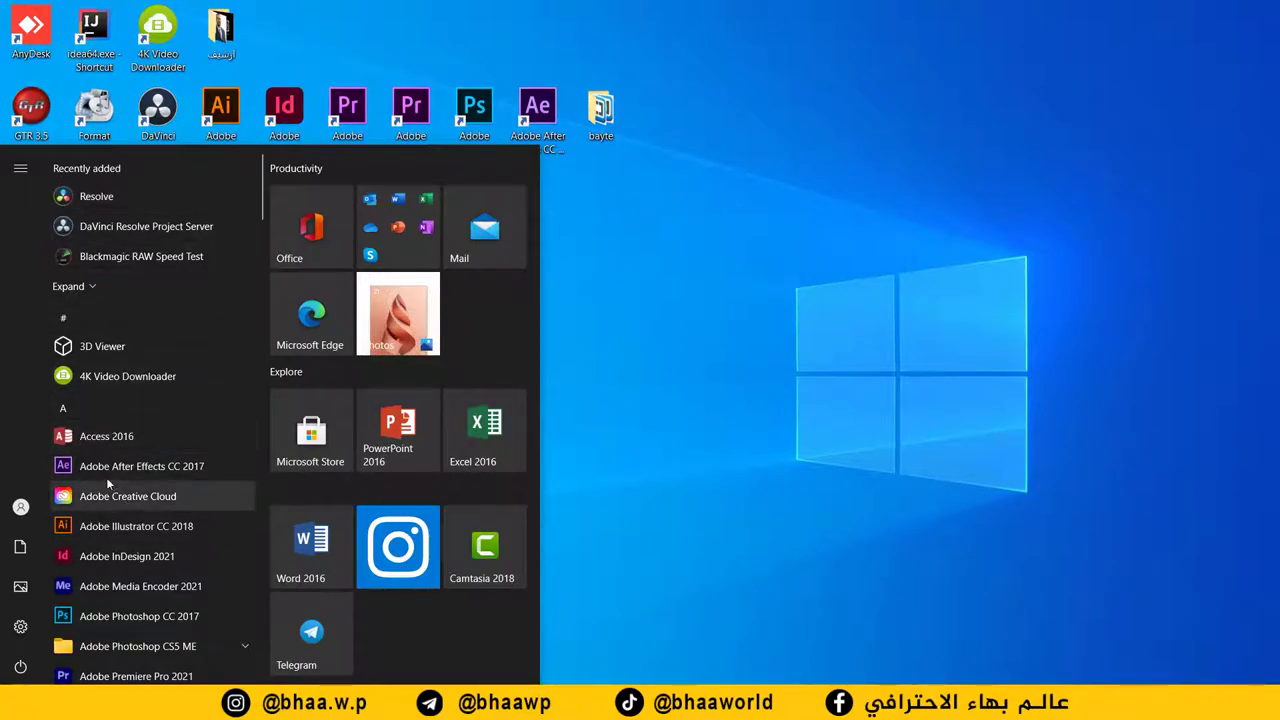
Step: Jump to the letter M in the Start menu's app list using the alphabet index, and expand the Microsoft Expression folder
scroll(111, 414, down, 10)
scroll(110, 432, down, 6)
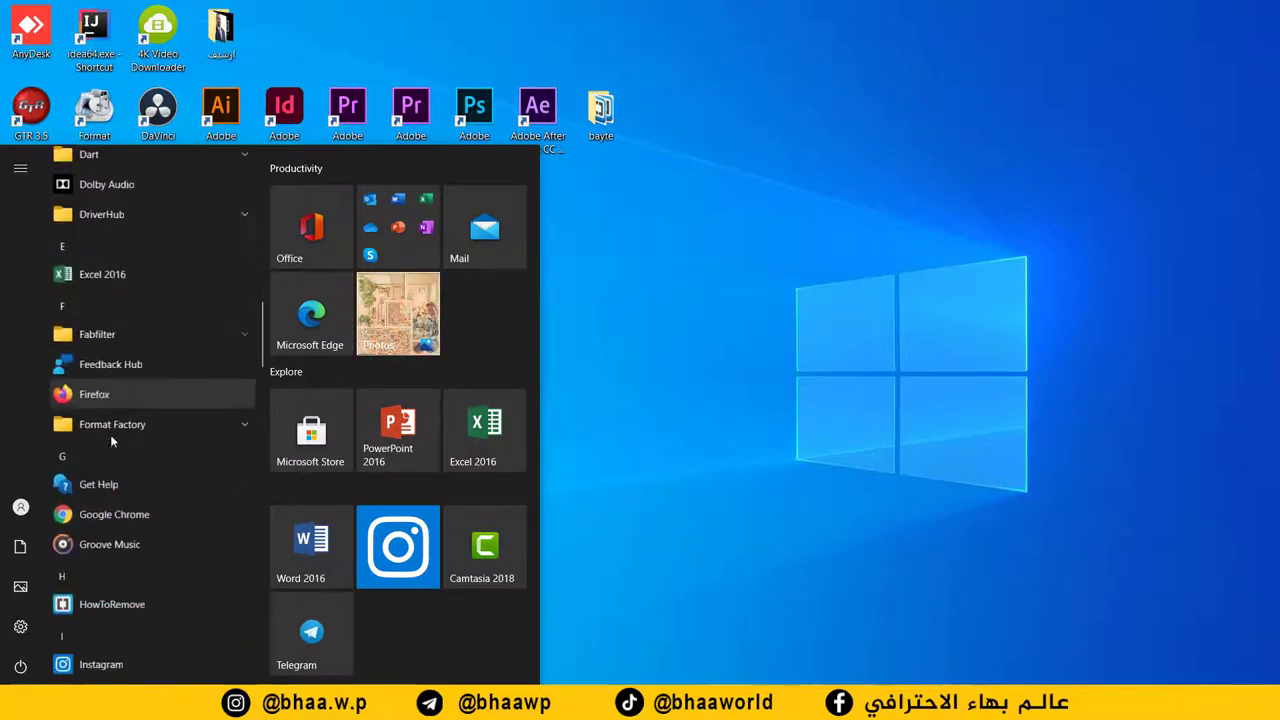
scroll(110, 434, up, 10)
scroll(110, 434, up, 6)
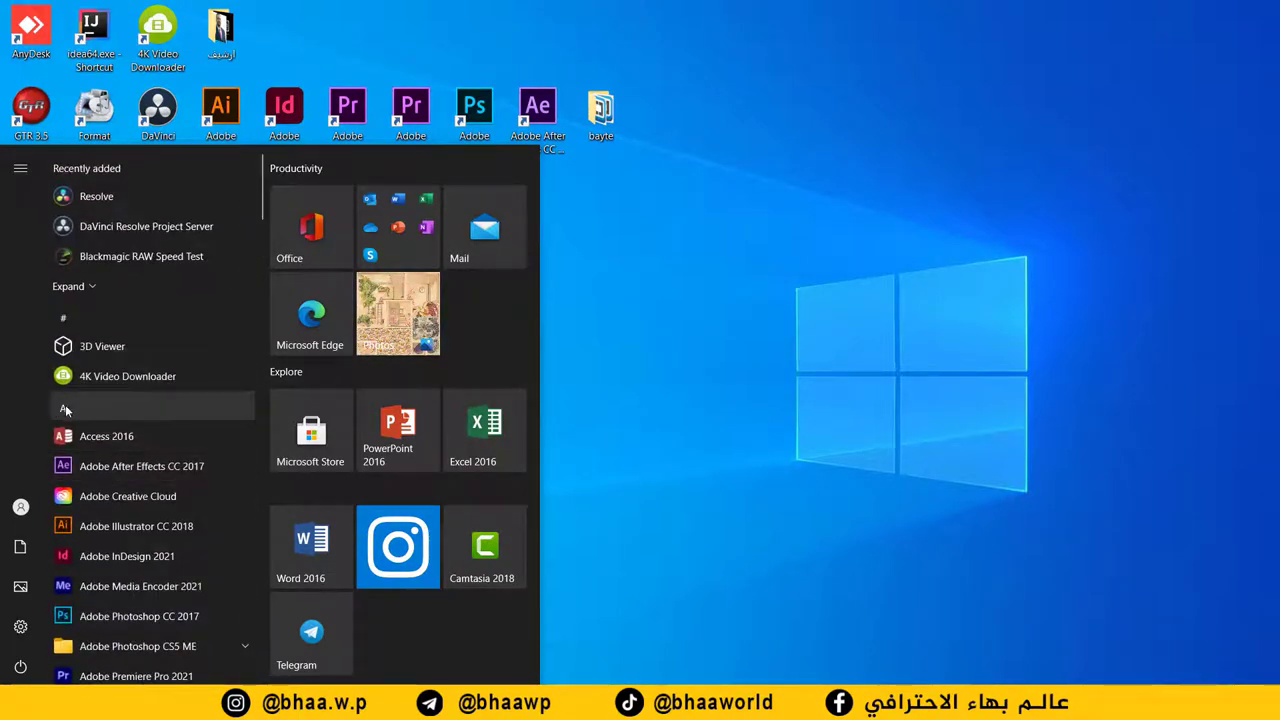
scroll(68, 410, down, 5)
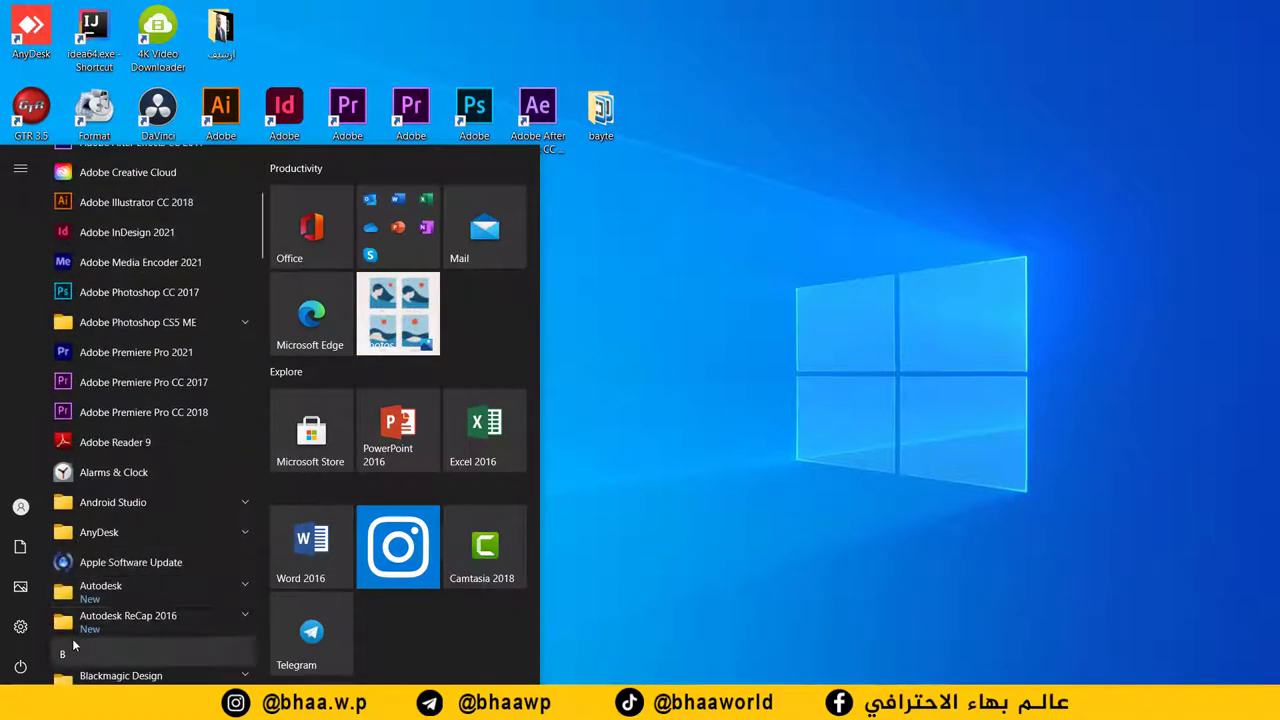
scroll(104, 424, up, 5)
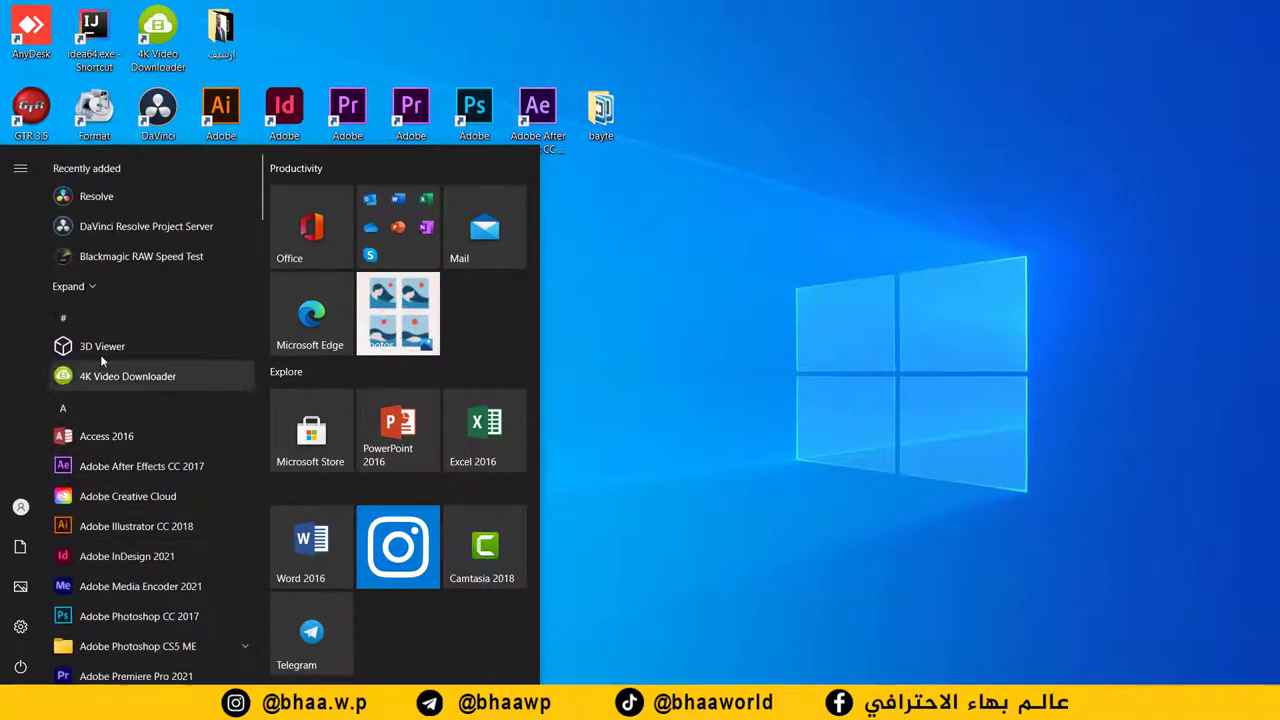
click(71, 406)
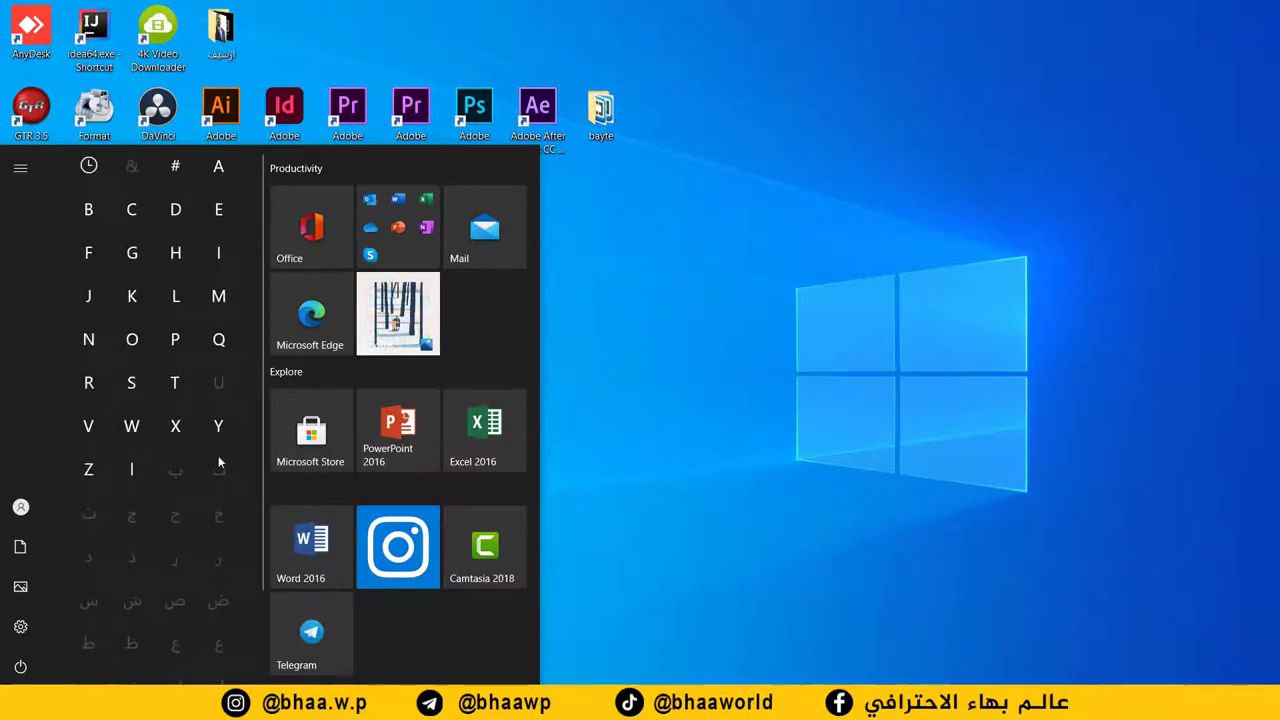
click(220, 296)
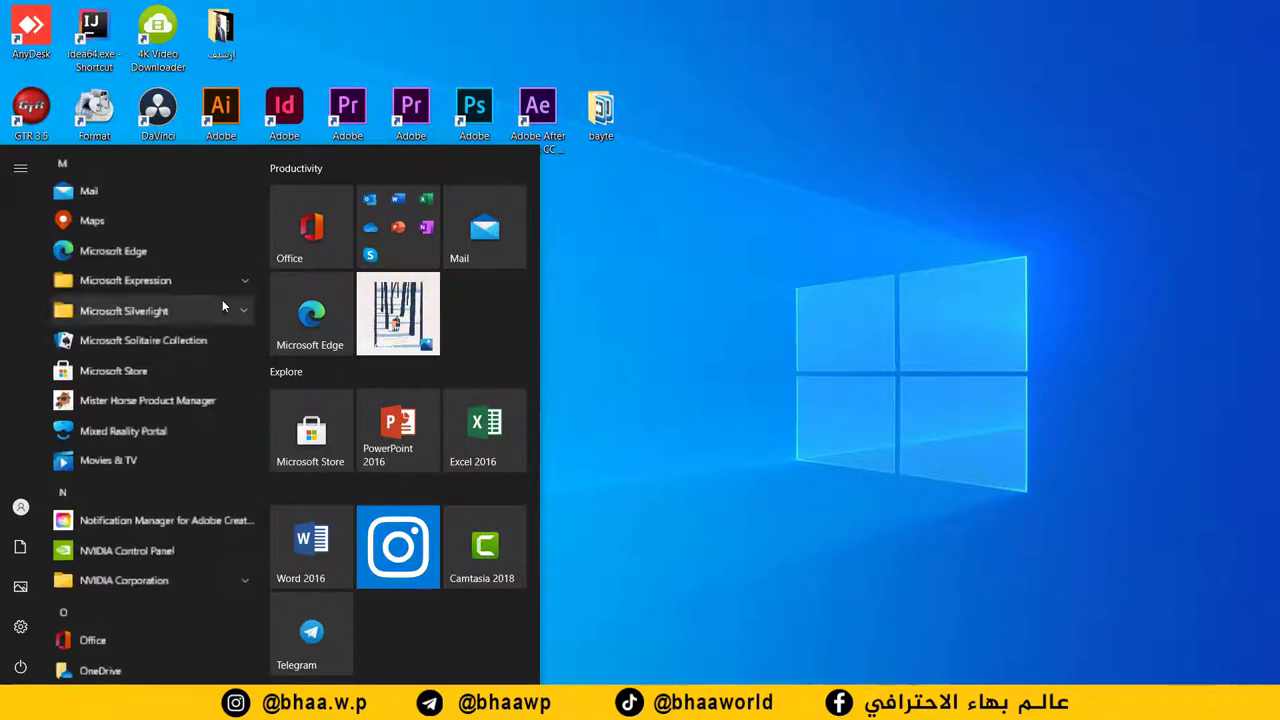
click(115, 286)
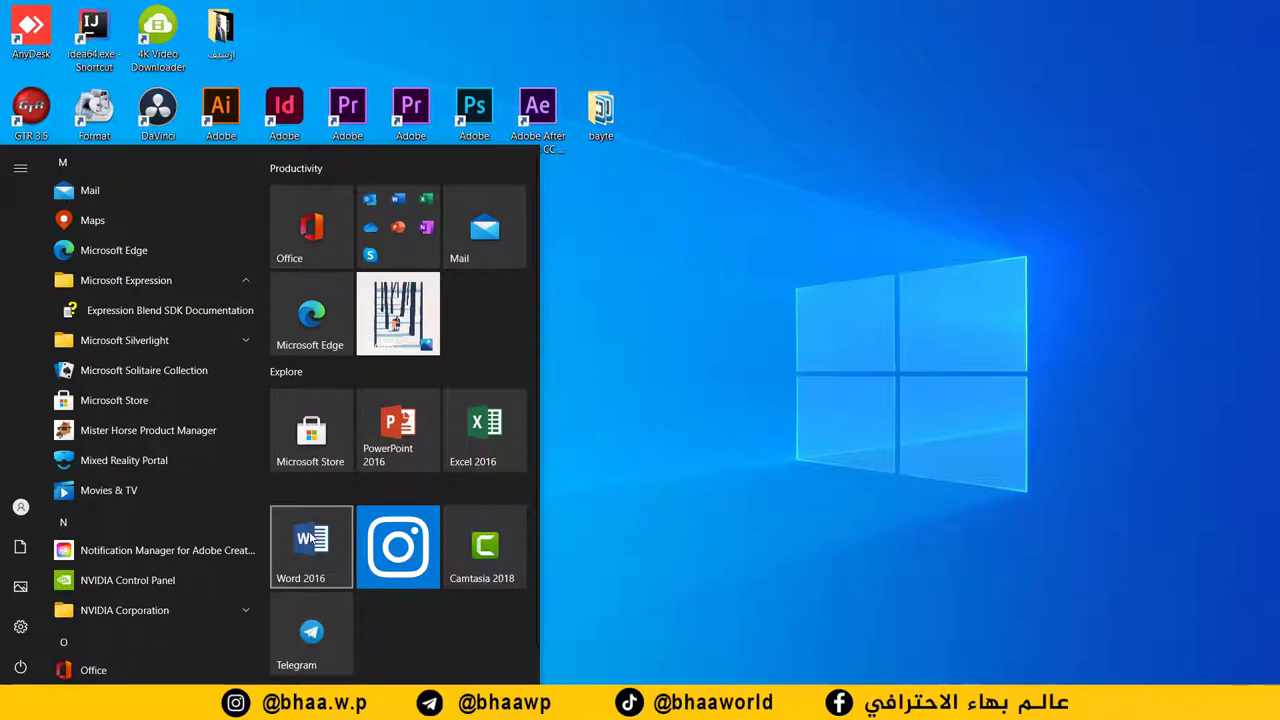
Step: Name the unnamed Start menu tile group containing Word 2016 برامج اوفيس
mouse_move(307, 505)
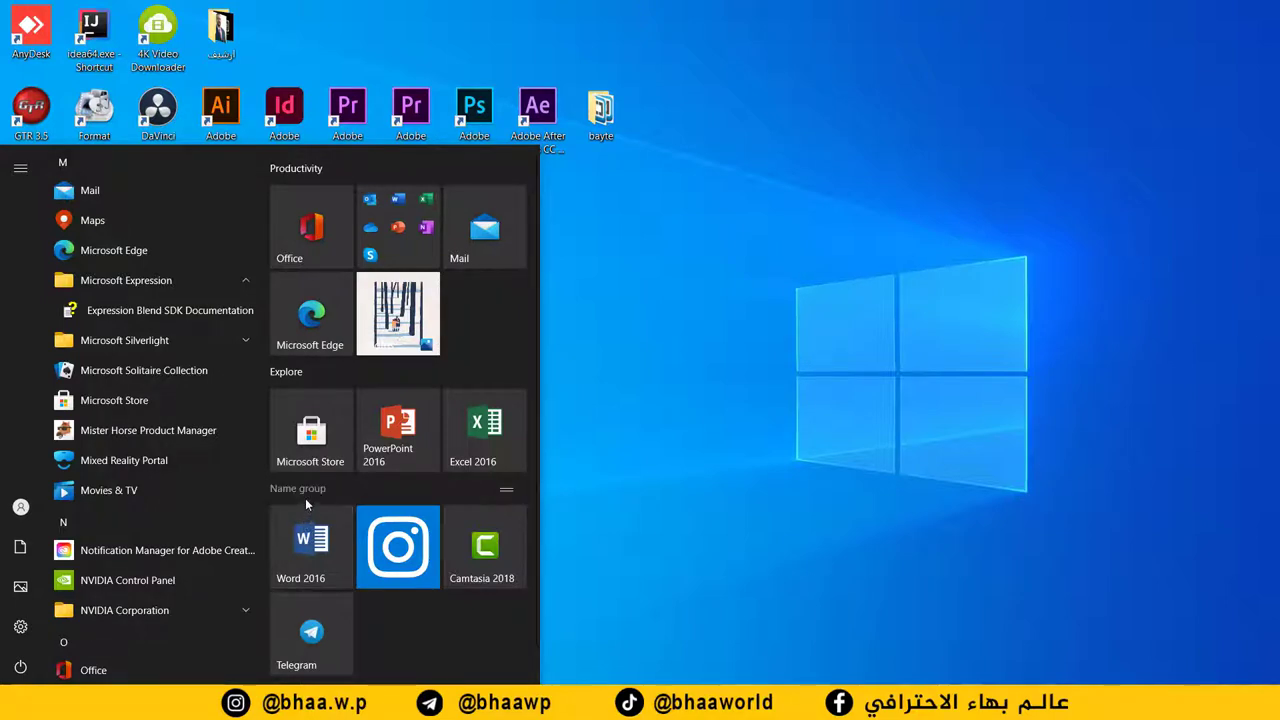
click(306, 492)
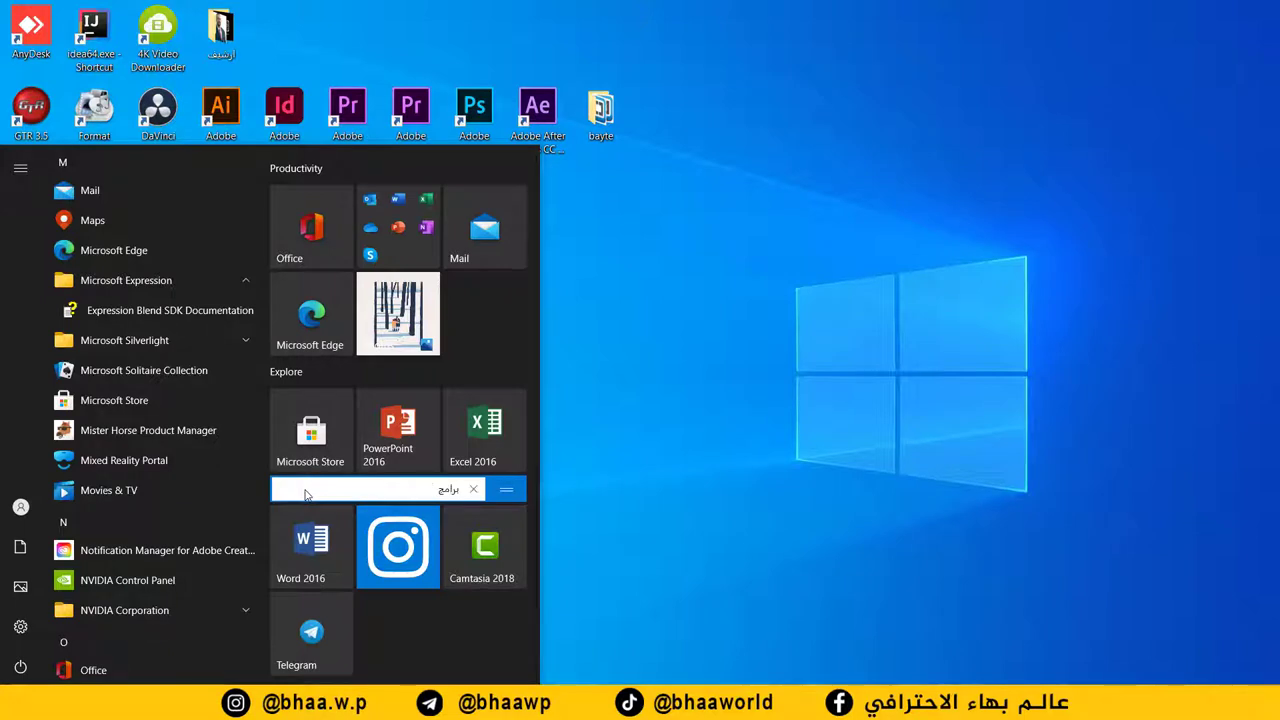
key(Return)
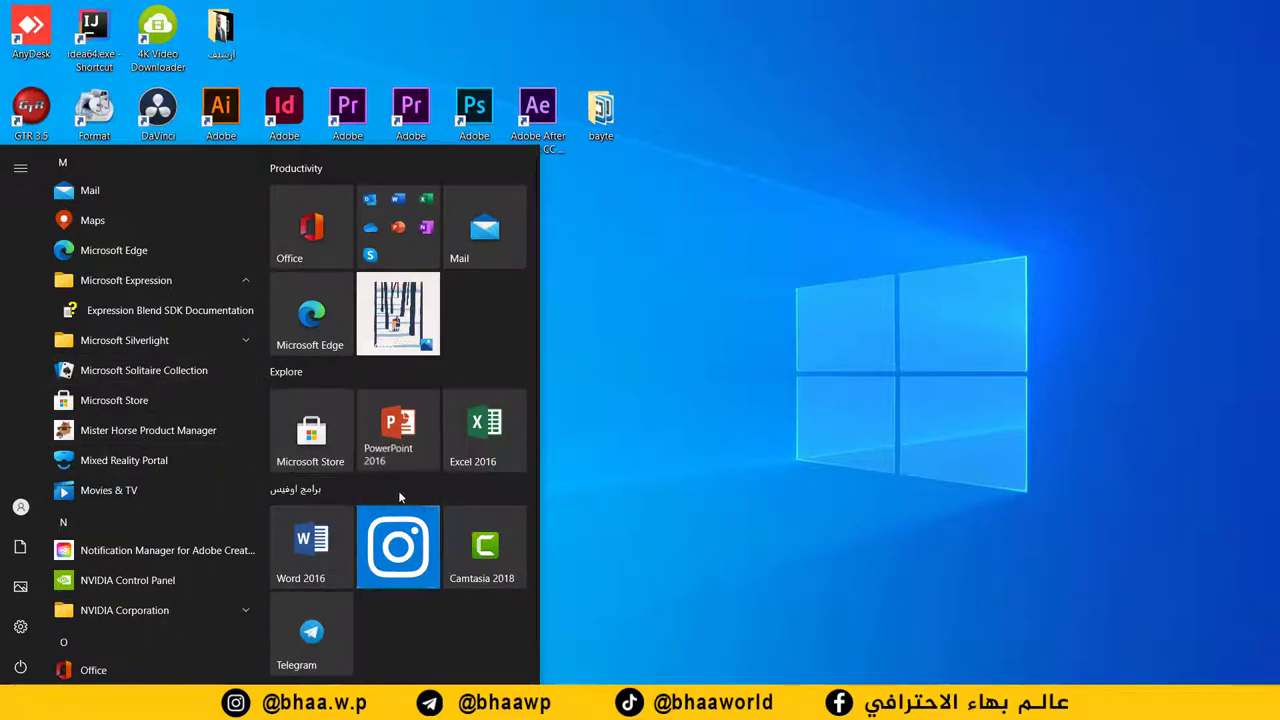
Step: Move the PowerPoint 2016 and Excel 2016 tiles into the برامج اوفيس group, Instagram and Camtasia 2018 into Explore, and reposition the Telegram tile
drag(402, 420, 400, 600)
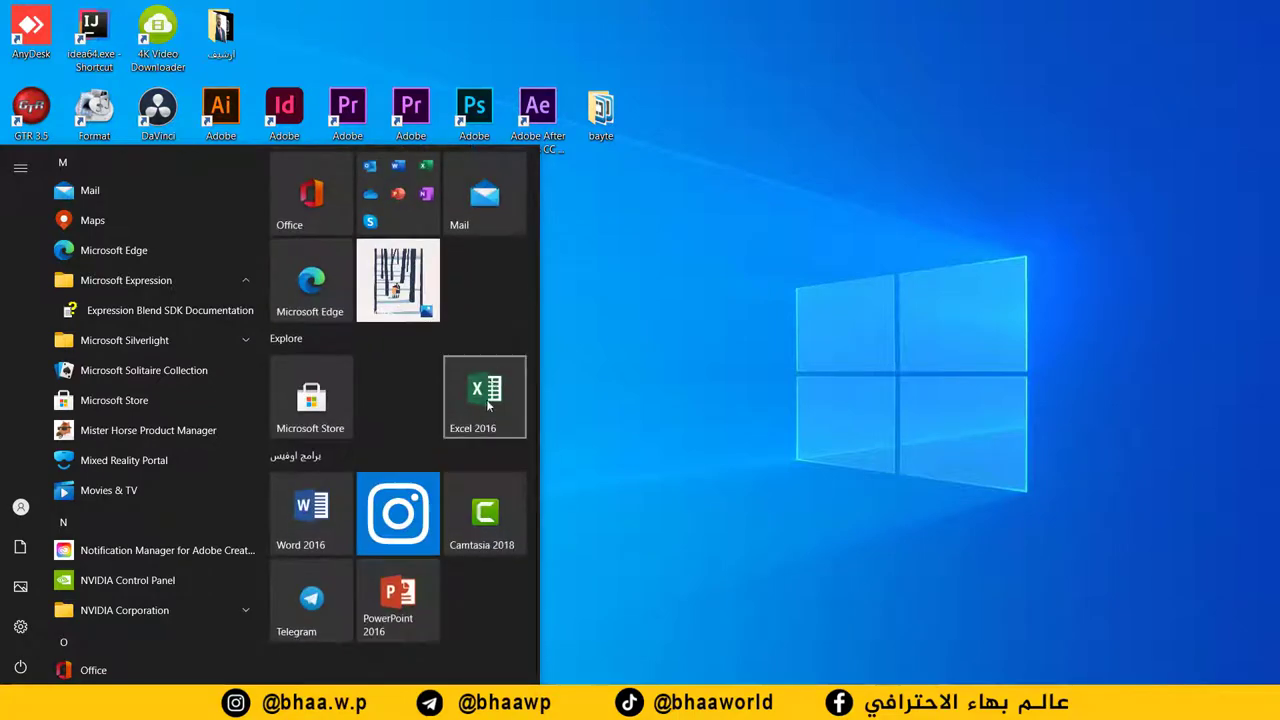
drag(486, 399, 470, 600)
drag(400, 505, 420, 398)
drag(485, 515, 468, 440)
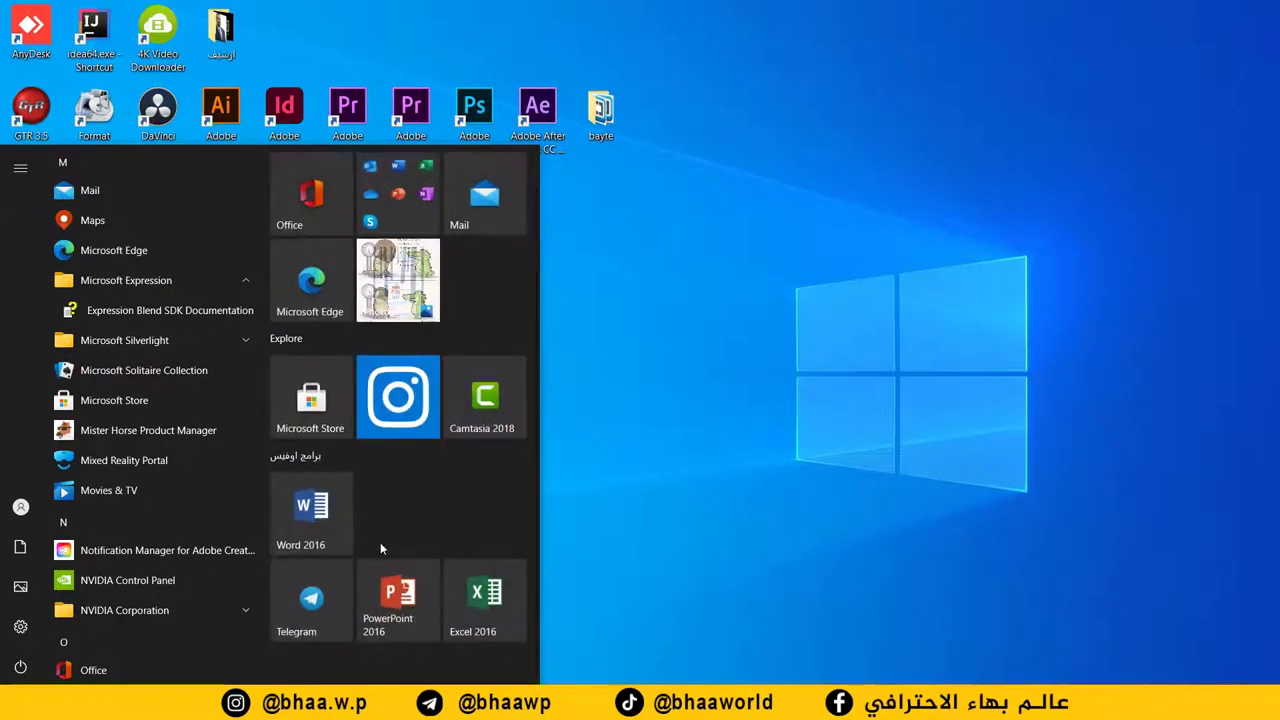
drag(310, 598, 428, 490)
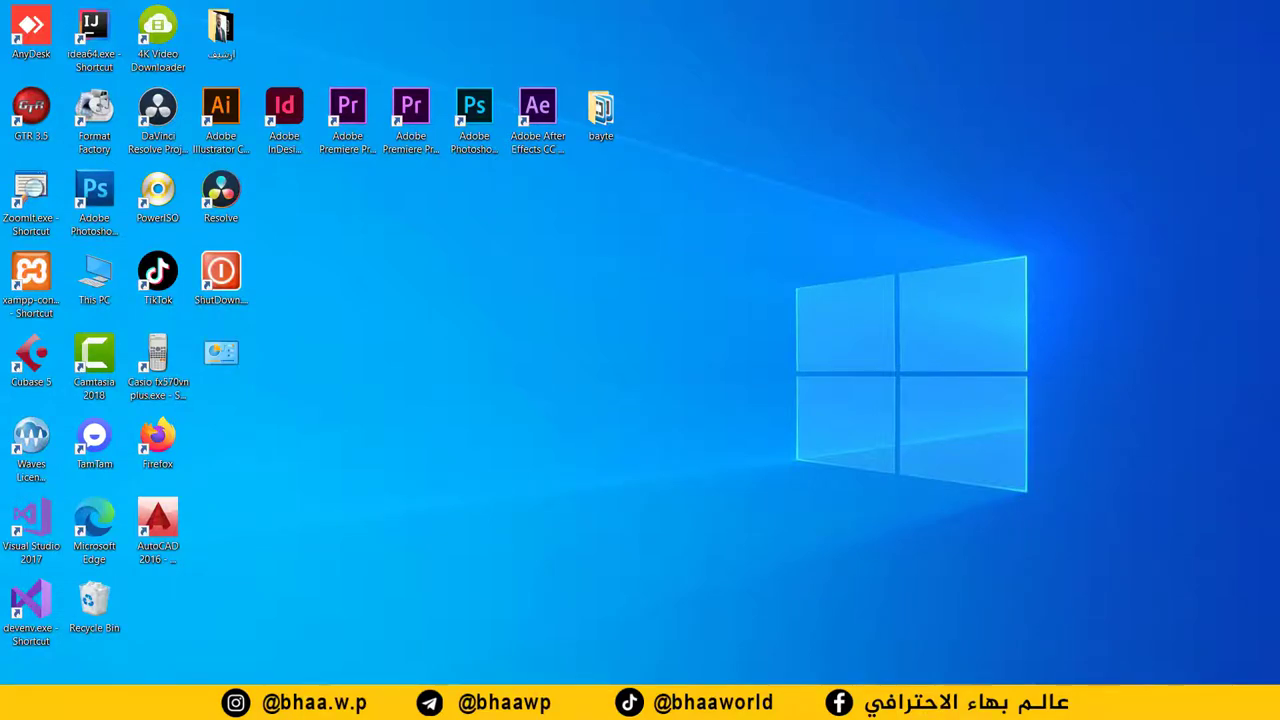
Step: Compare the Quick access page of a new File Explorer window with the desktop's This PC window, closing each one
key(super+e)
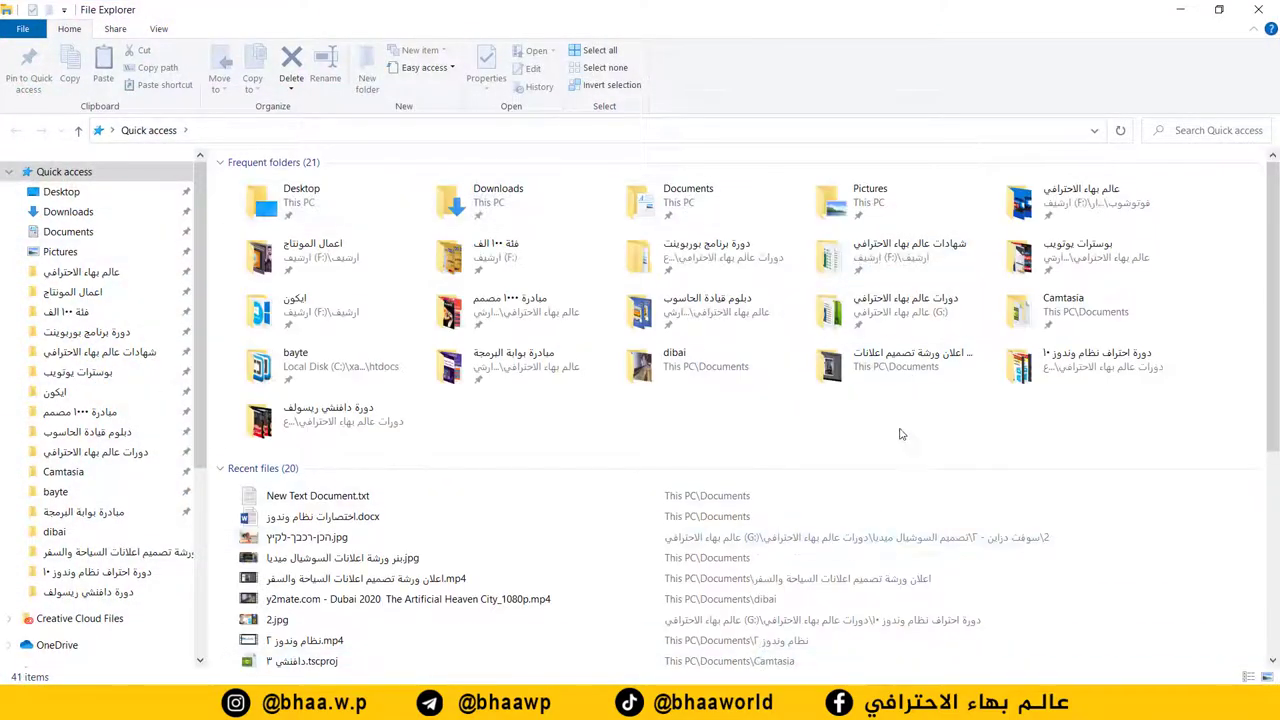
scroll(900, 434, down, 5)
scroll(600, 477, up, 5)
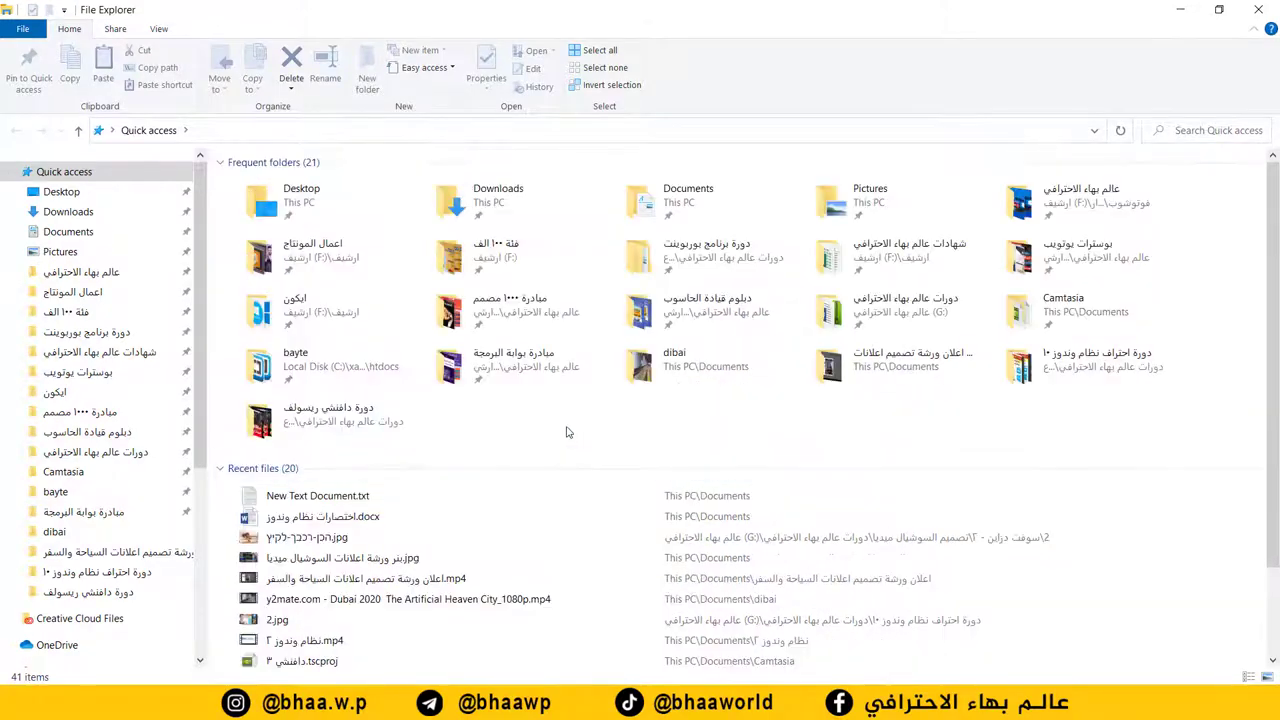
click(1258, 9)
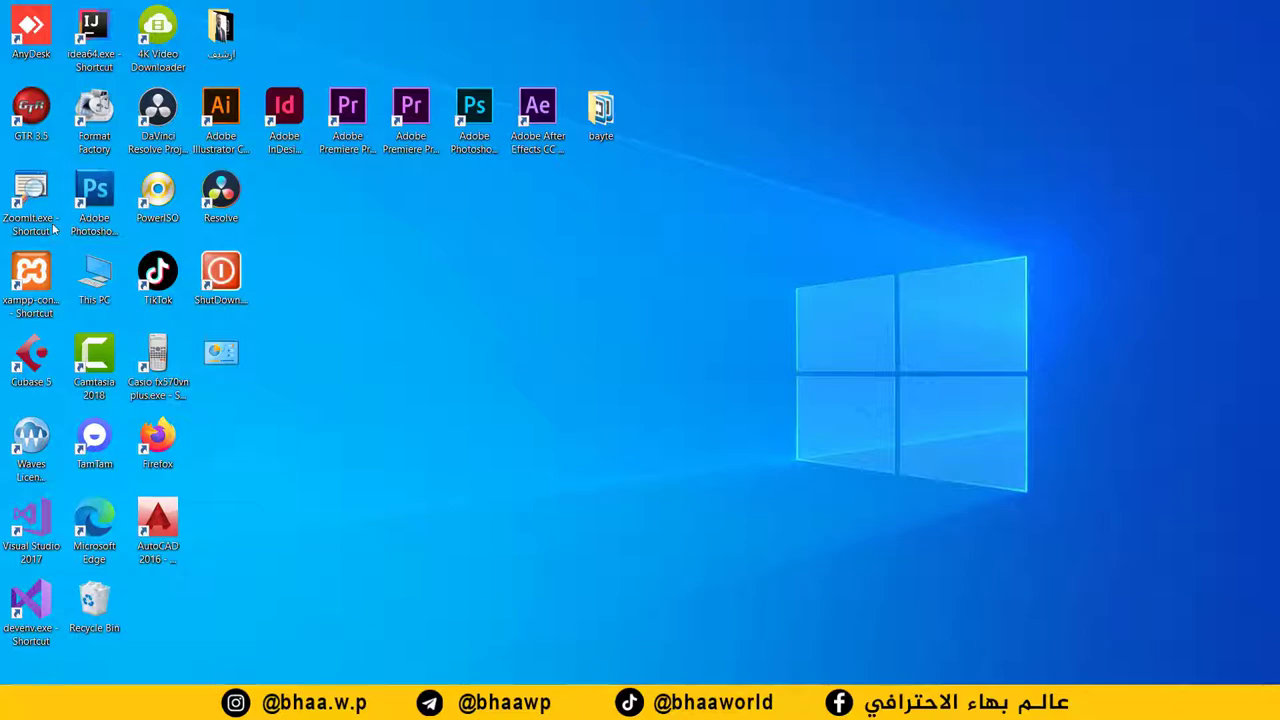
double_click(97, 275)
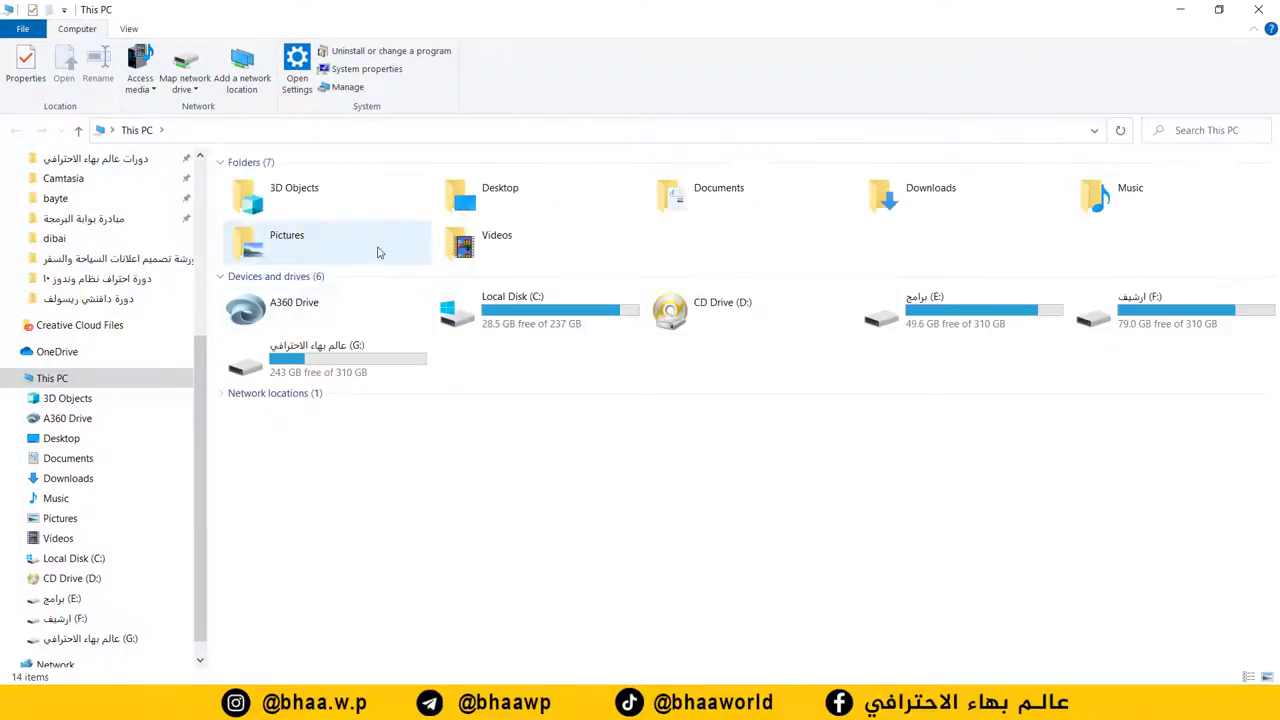
click(1266, 9)
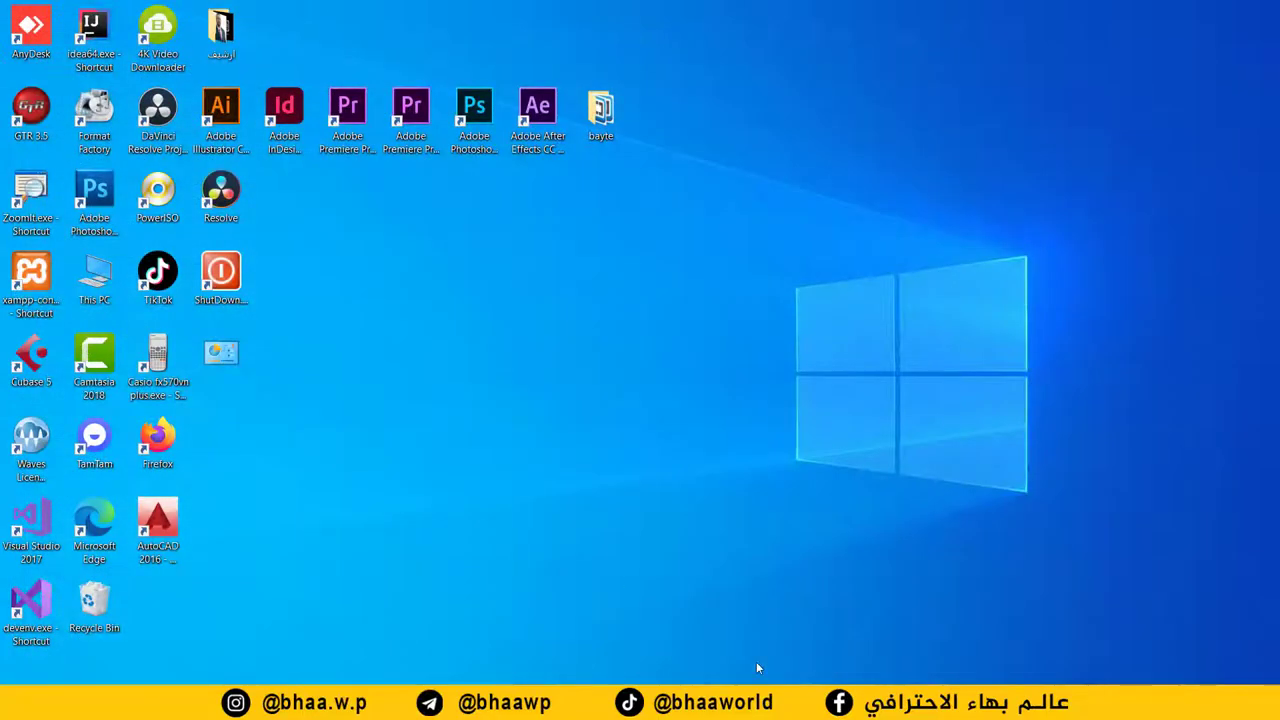
key(super+e)
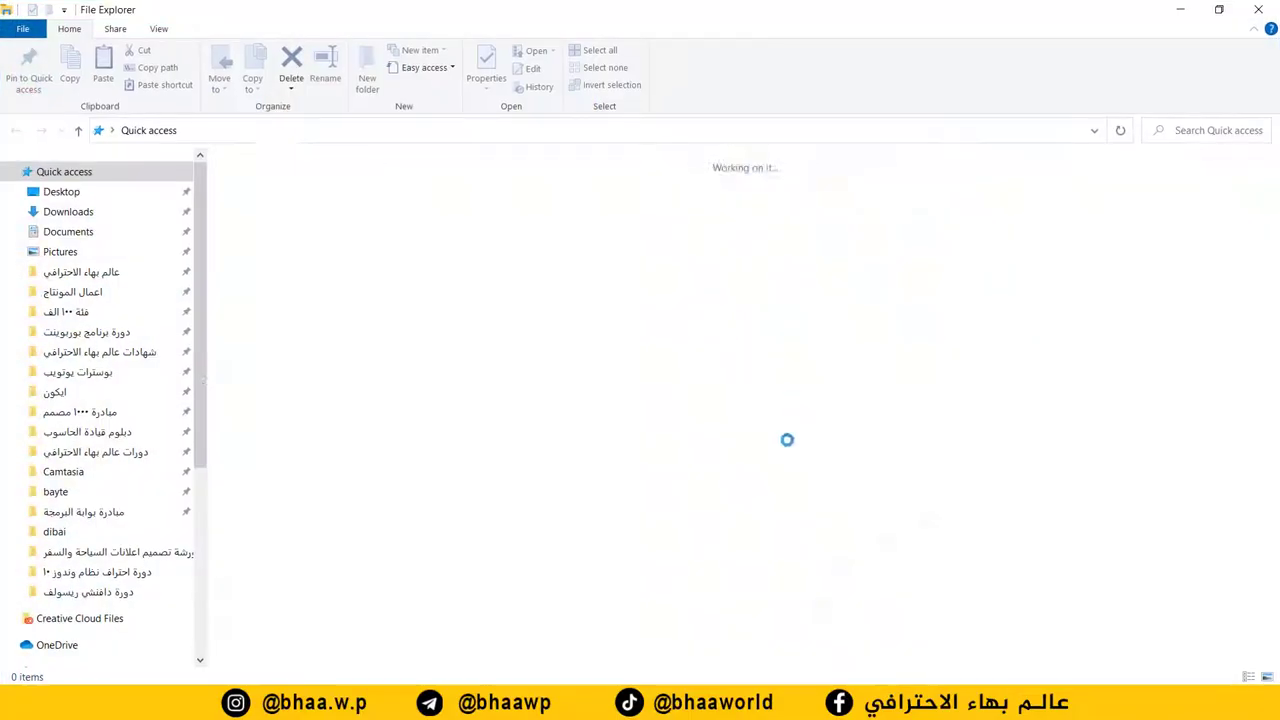
click(1219, 9)
click(398, 7)
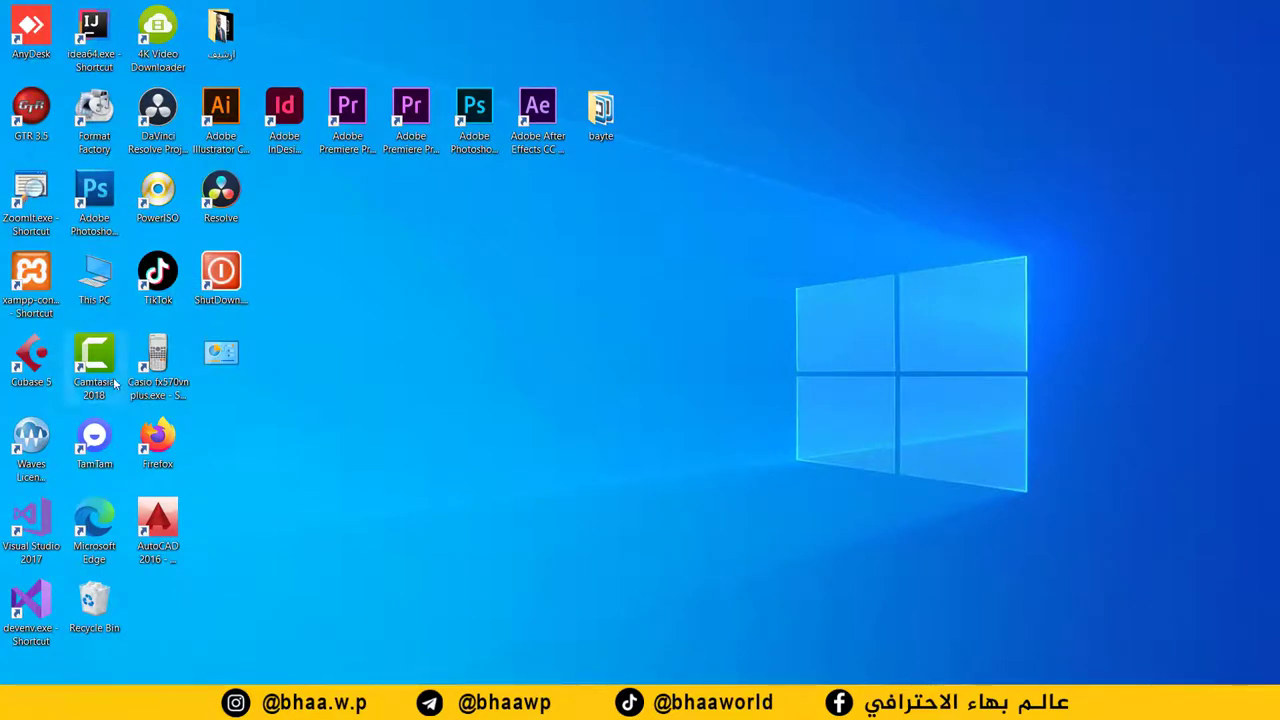
Step: Open This PC and set its folder options to open File Explorer to This PC, applying the change
double_click(97, 276)
click(345, 12)
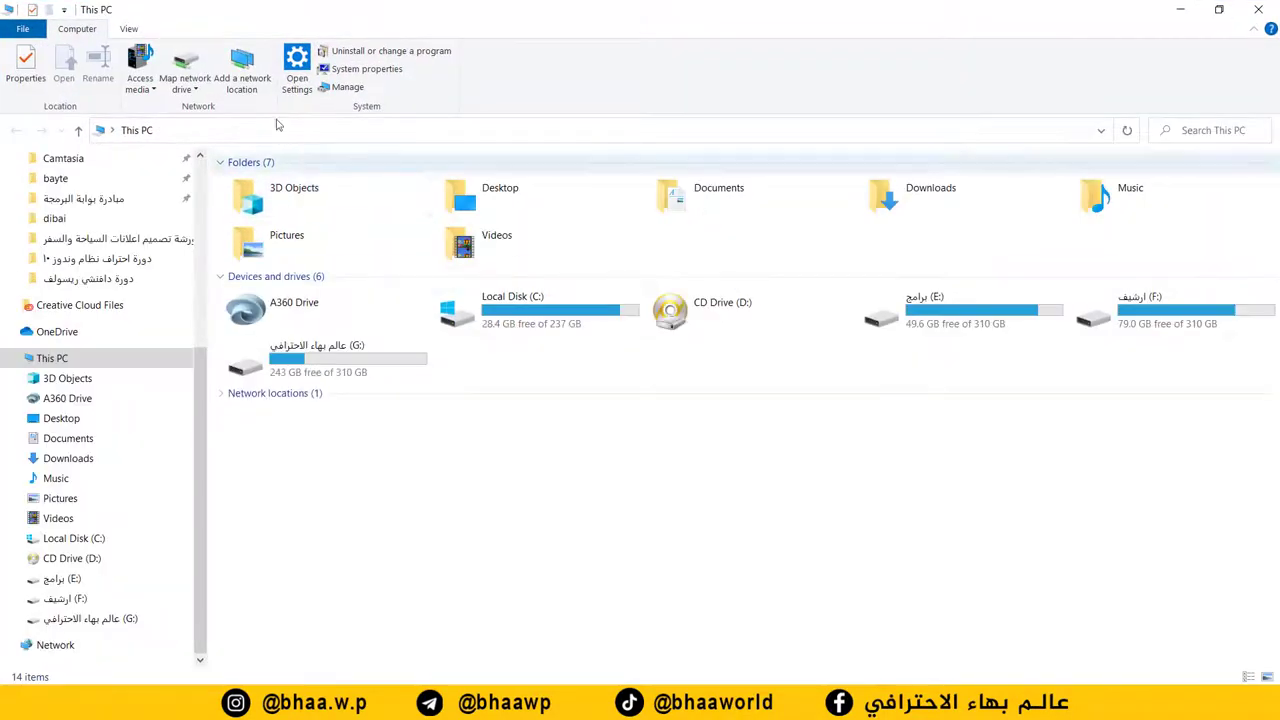
click(131, 29)
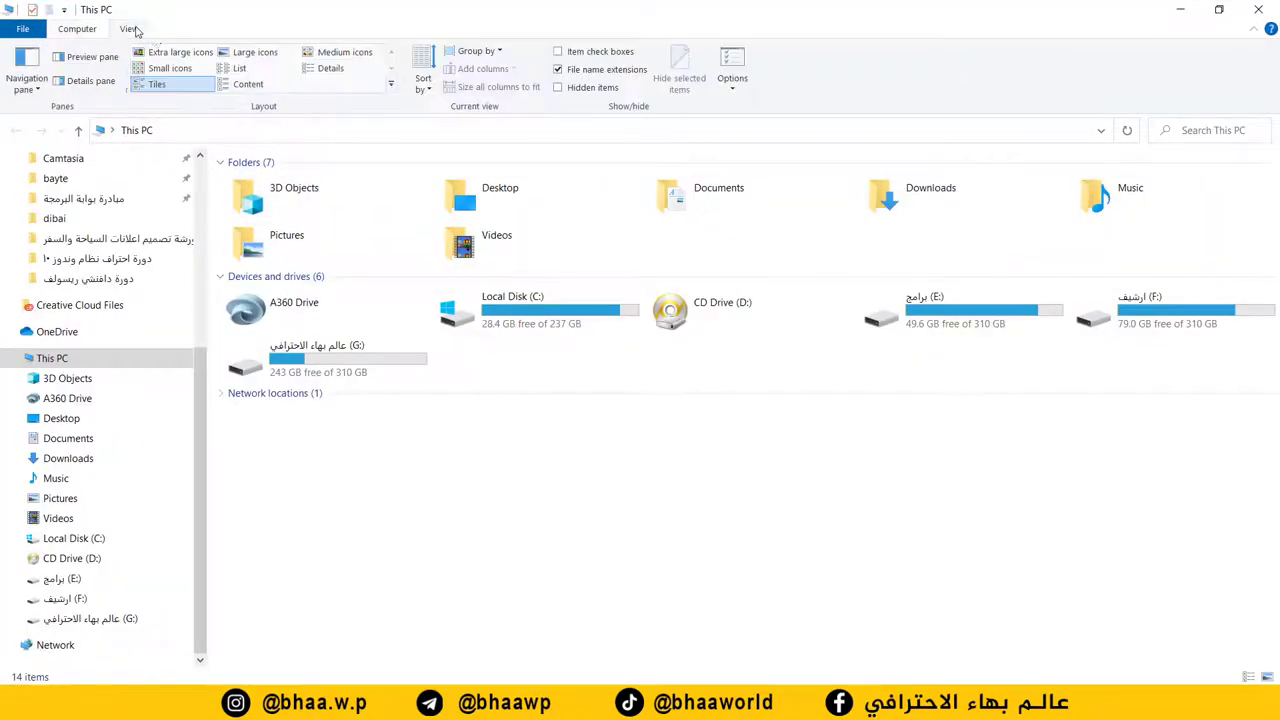
click(733, 92)
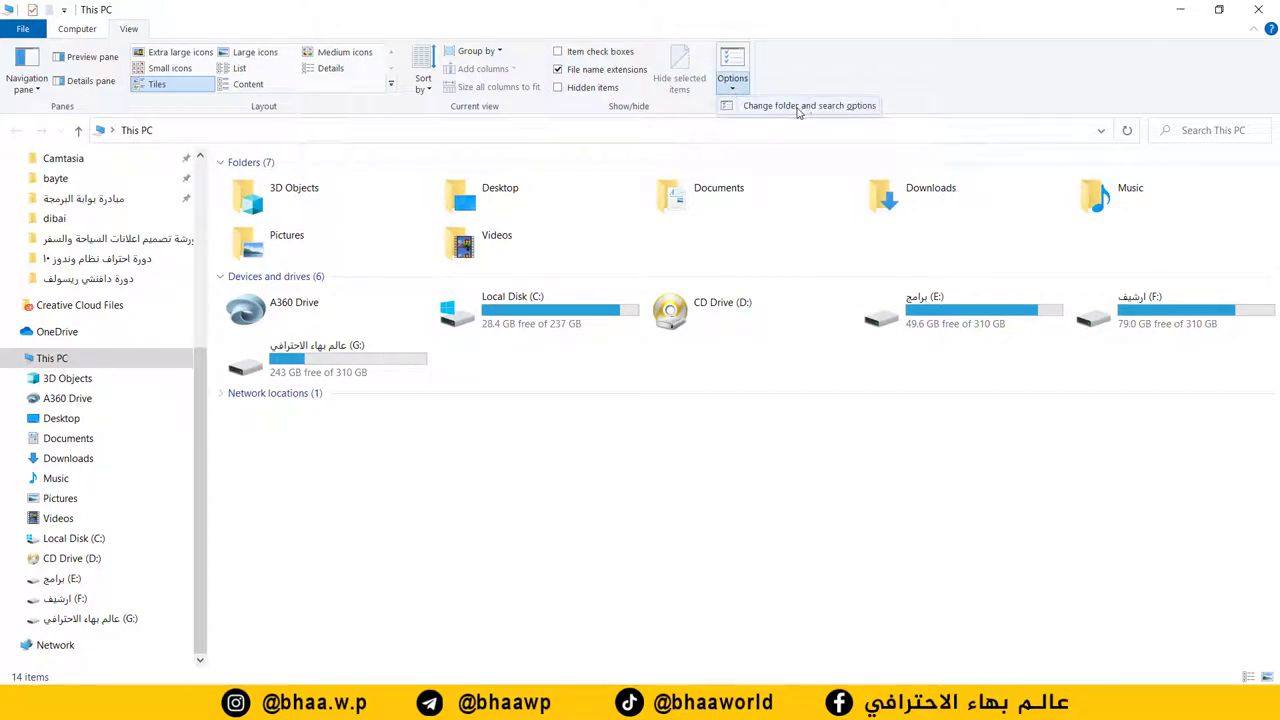
click(797, 106)
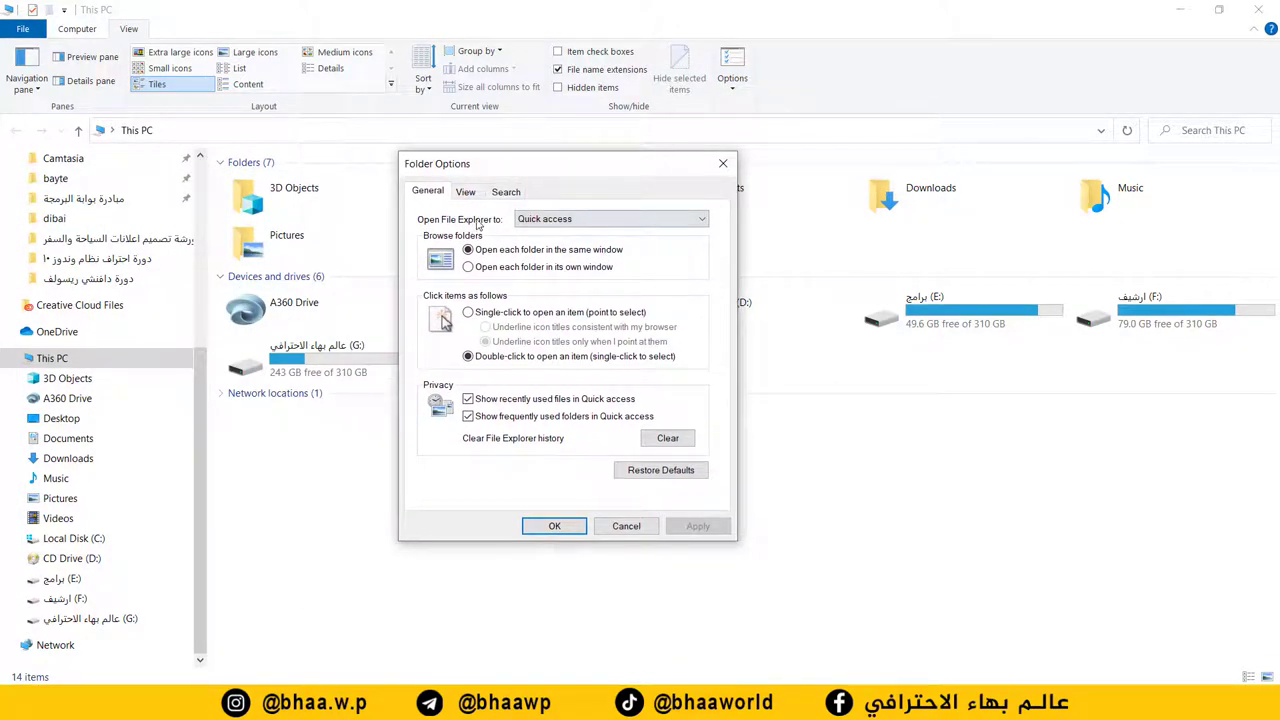
click(600, 222)
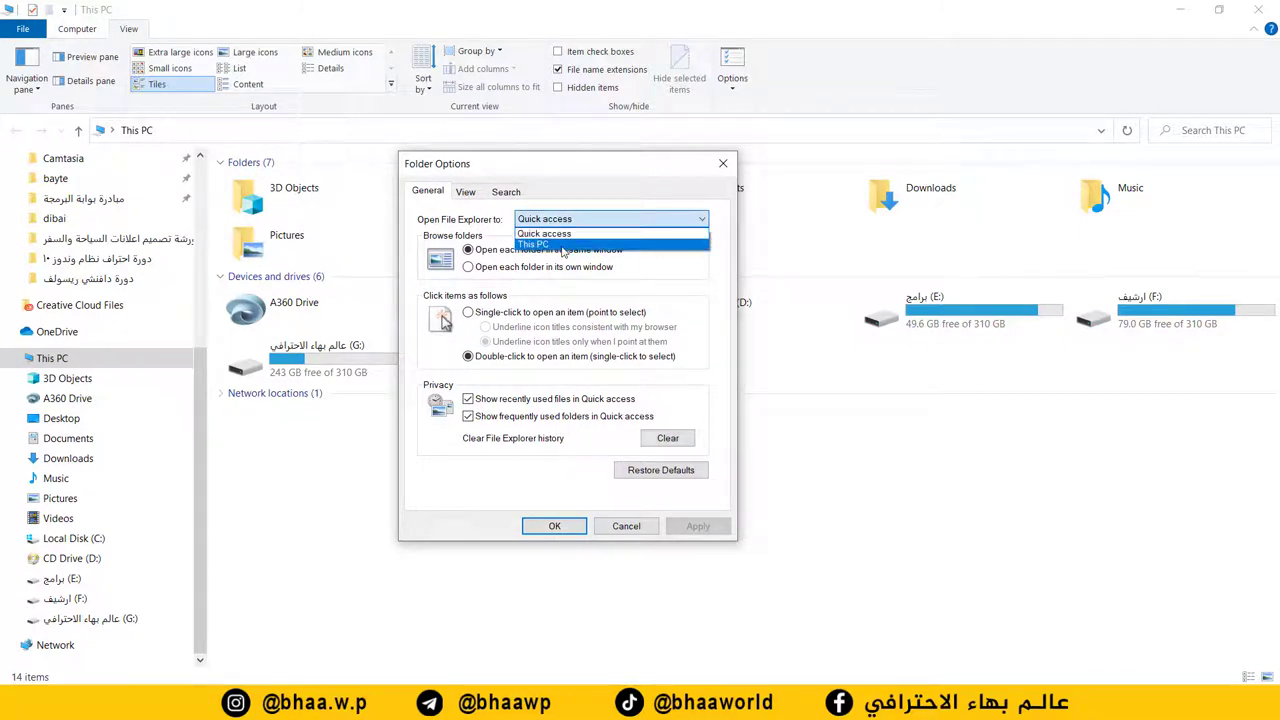
click(564, 245)
click(672, 528)
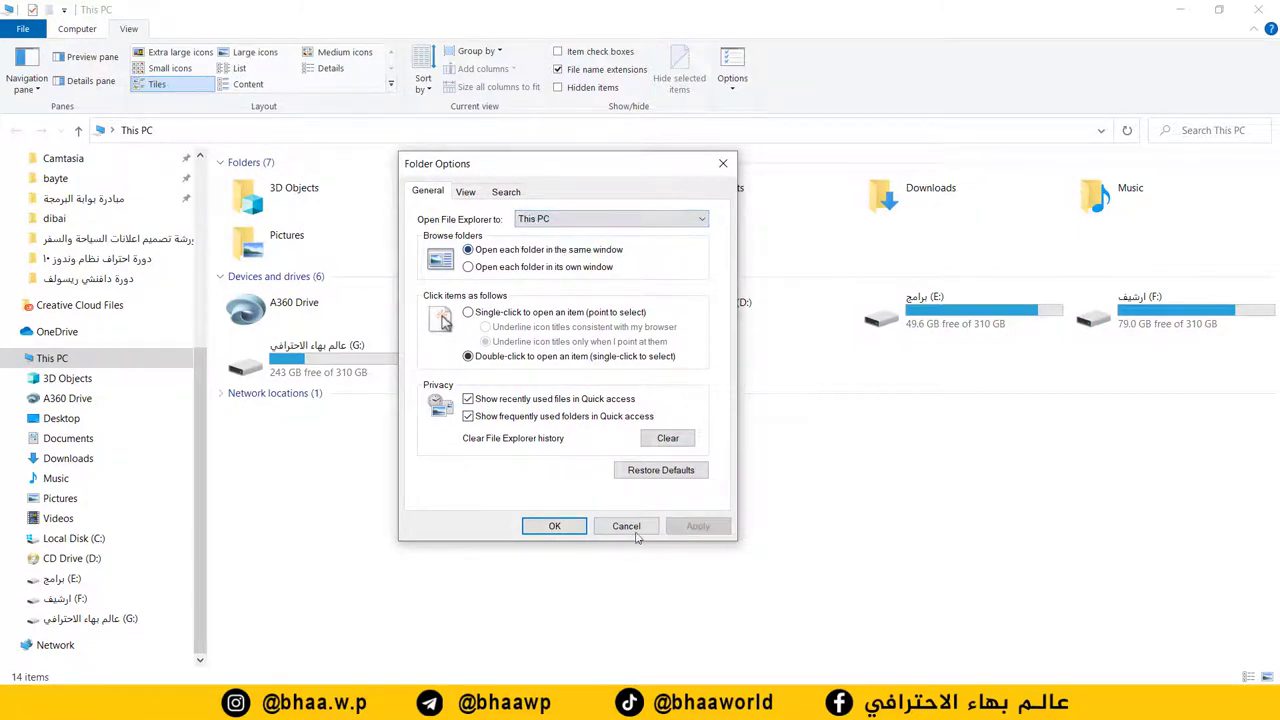
Step: Close the folder options and the This PC window, and check which page a new File Explorer window opens to
click(554, 526)
click(1258, 9)
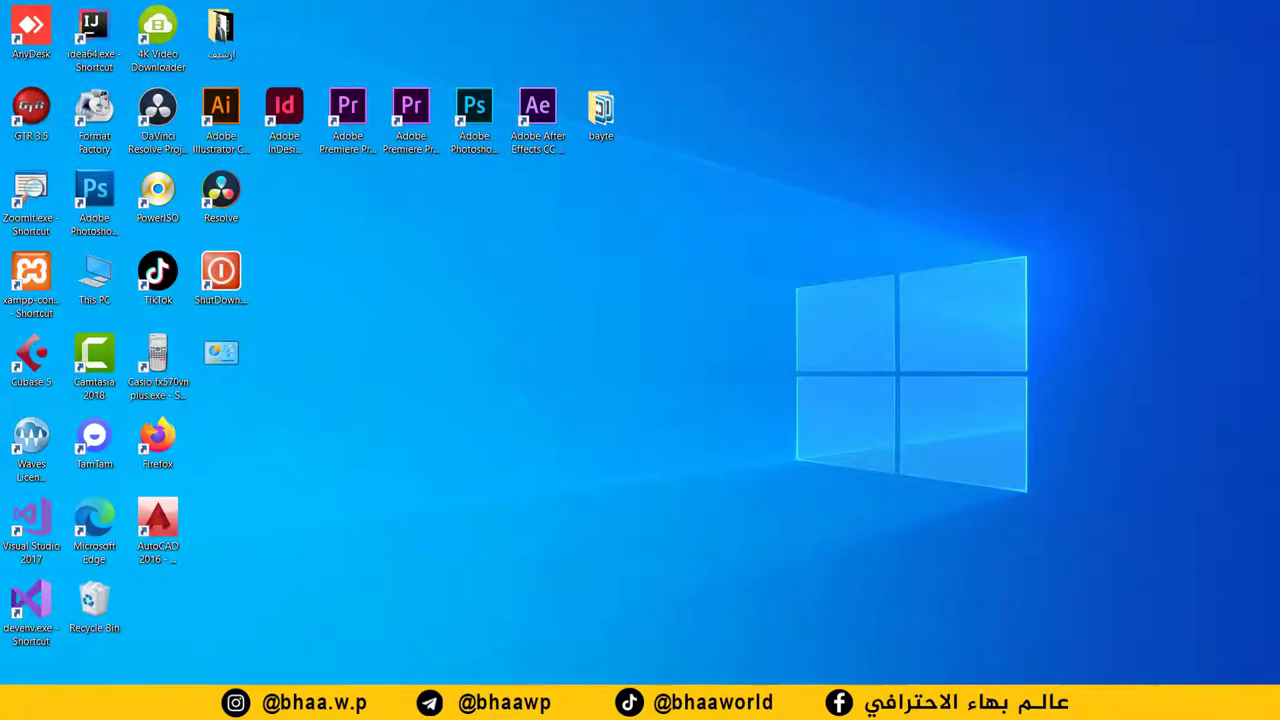
key(super+e)
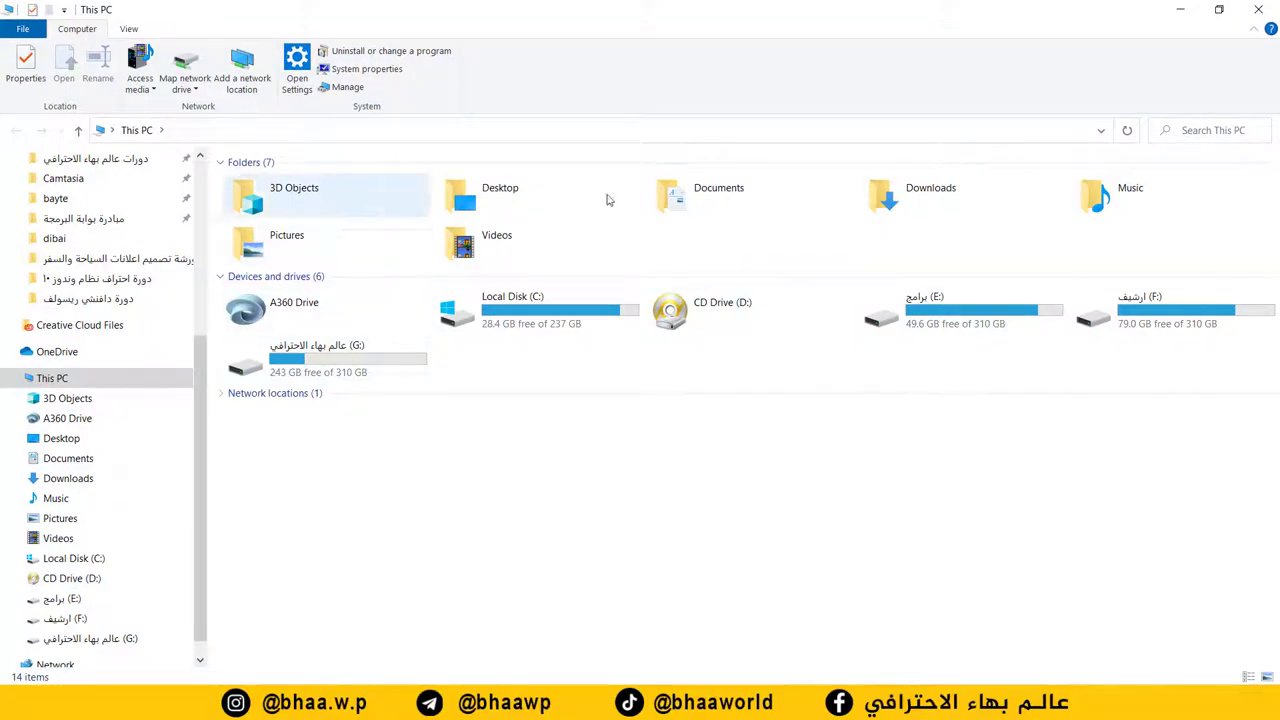
key(alt+F4)
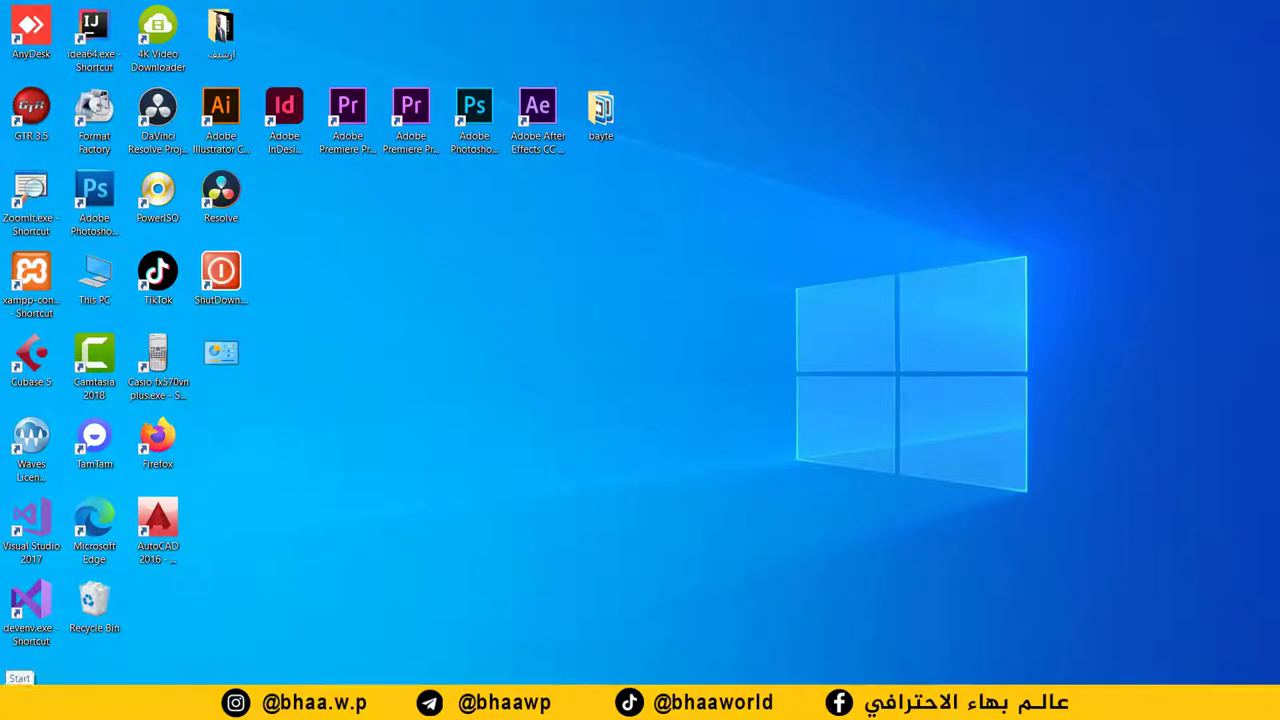
Step: Review the Start menu's folder shortcuts and open the personalization settings for choosing which folders appear on Start
click(20, 700)
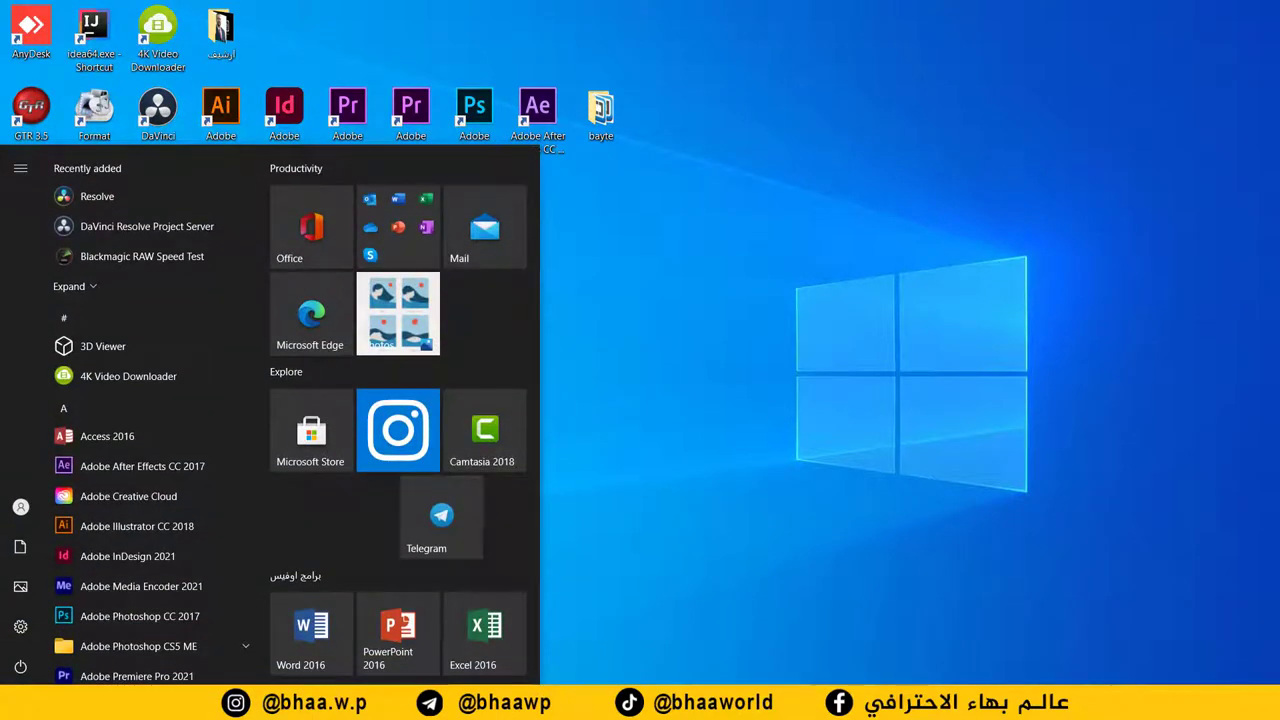
mouse_move(20, 507)
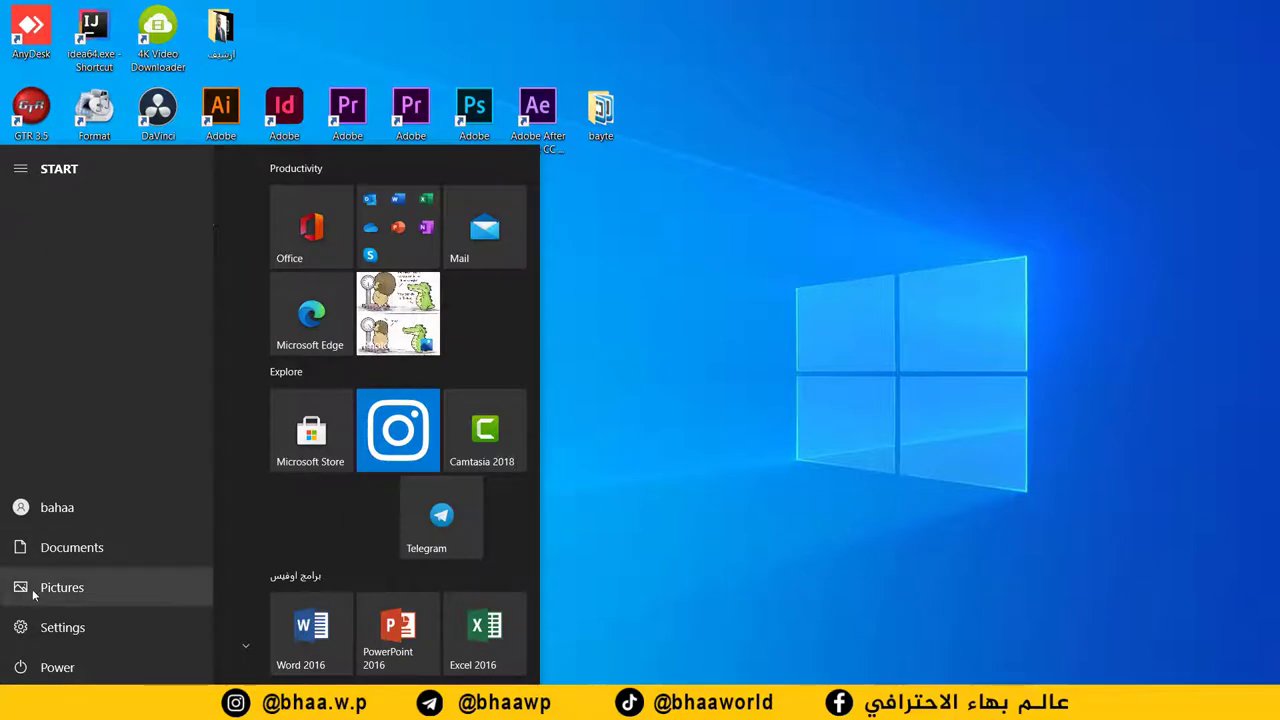
right_click(696, 208)
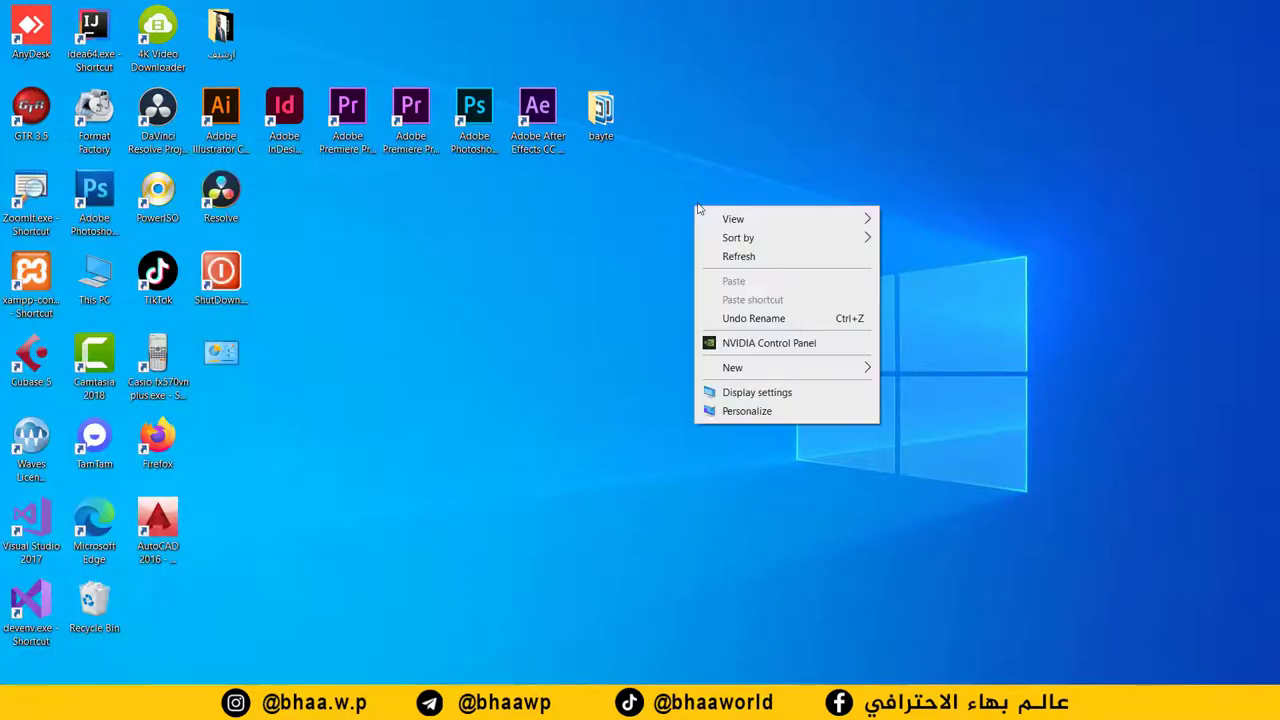
click(738, 412)
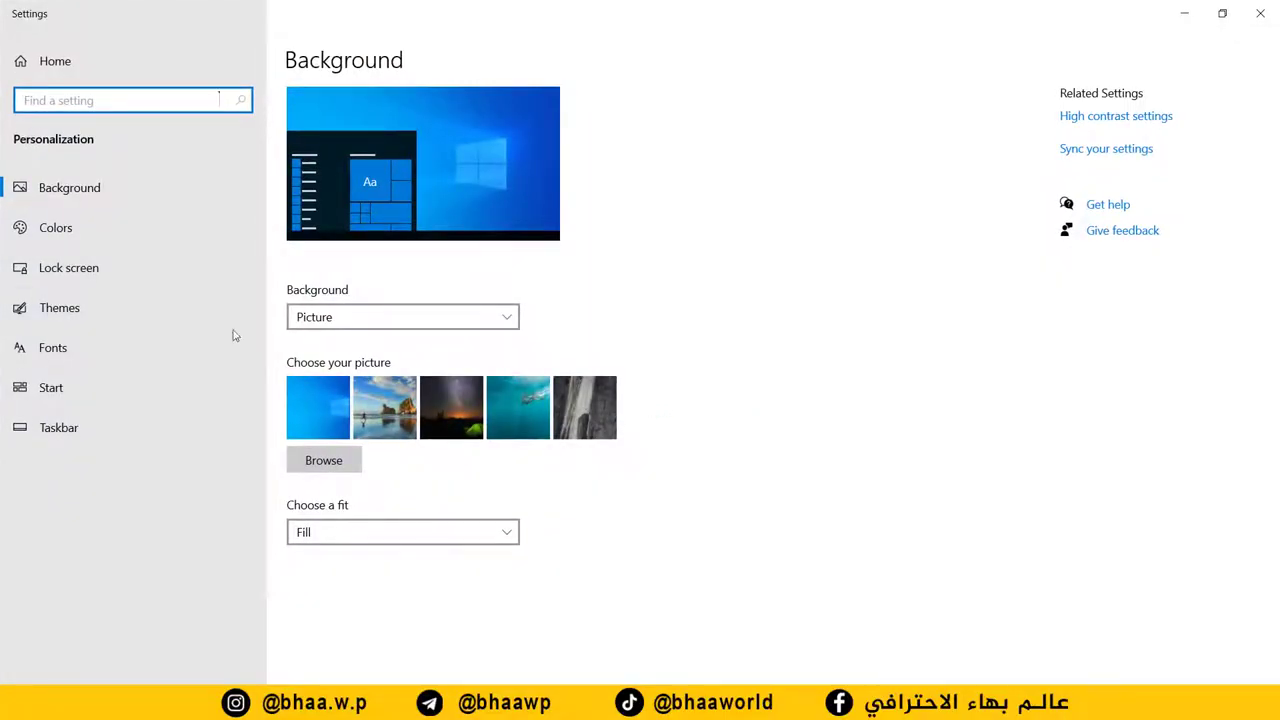
click(58, 392)
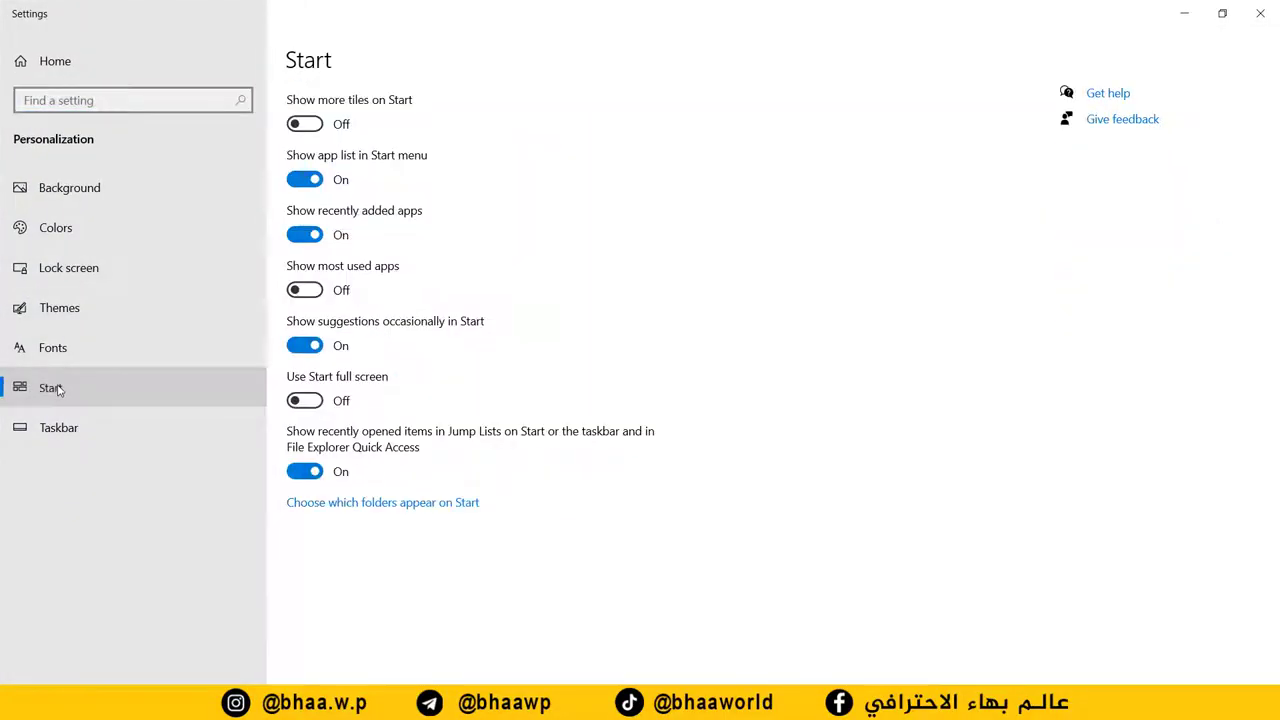
click(357, 503)
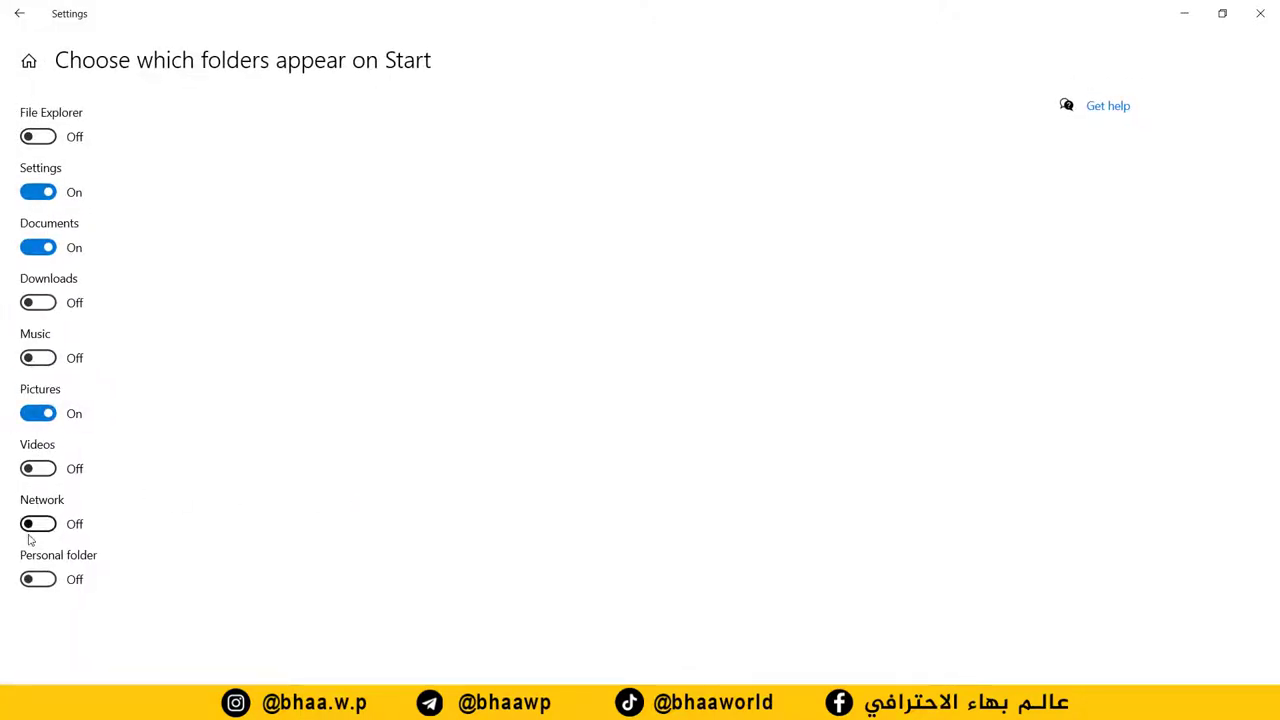
Step: Turn on File Explorer, Downloads, Music, Videos, Network and Personal folder for the Start menu, and close Settings
click(45, 138)
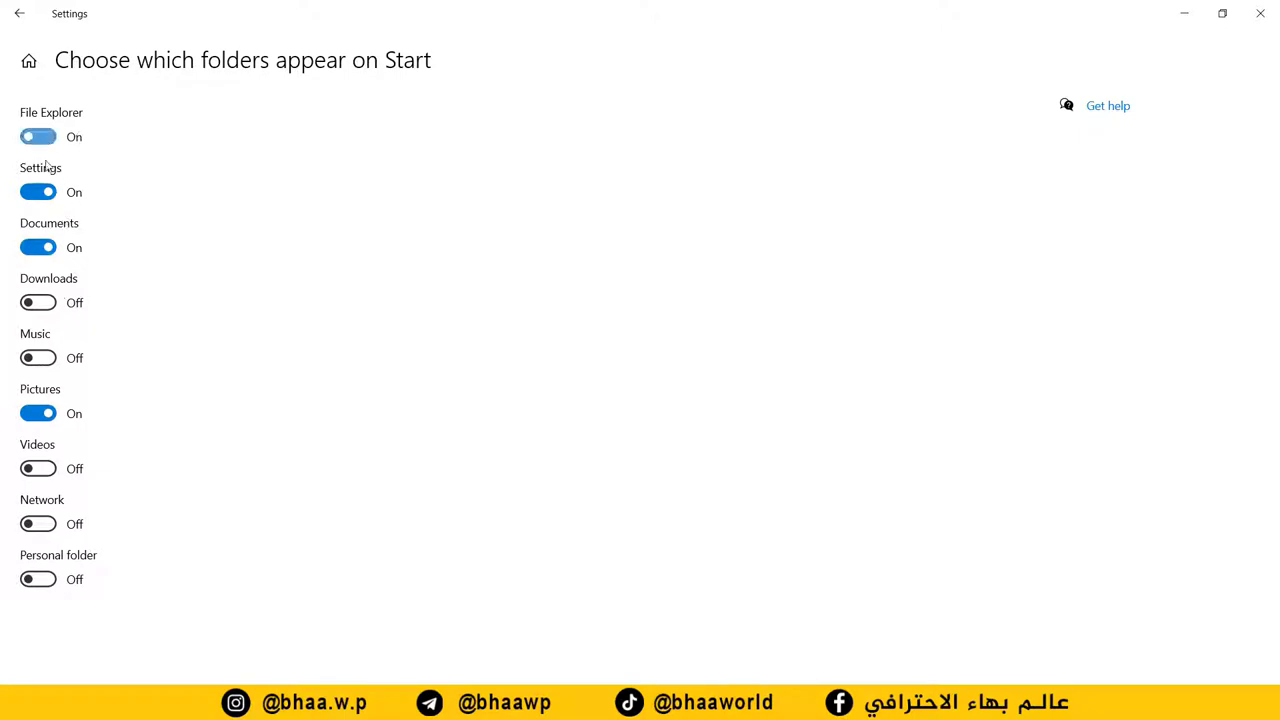
click(43, 303)
click(43, 358)
click(43, 469)
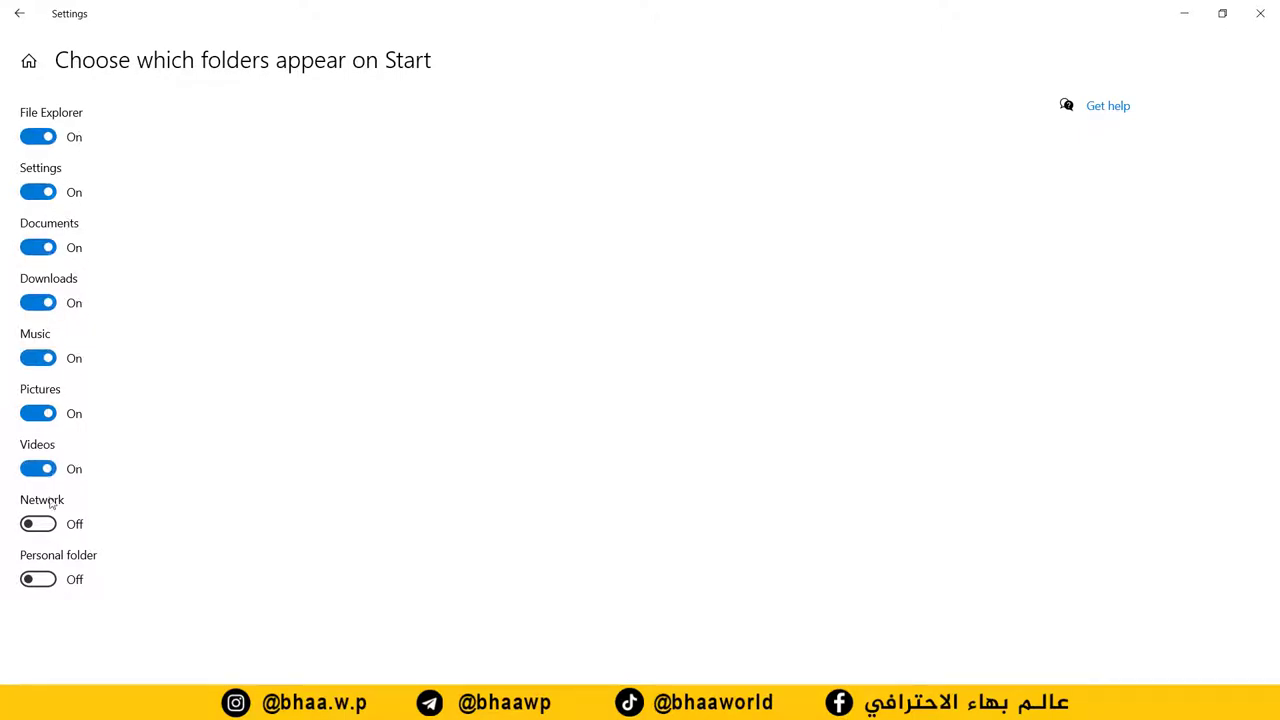
click(43, 524)
click(45, 578)
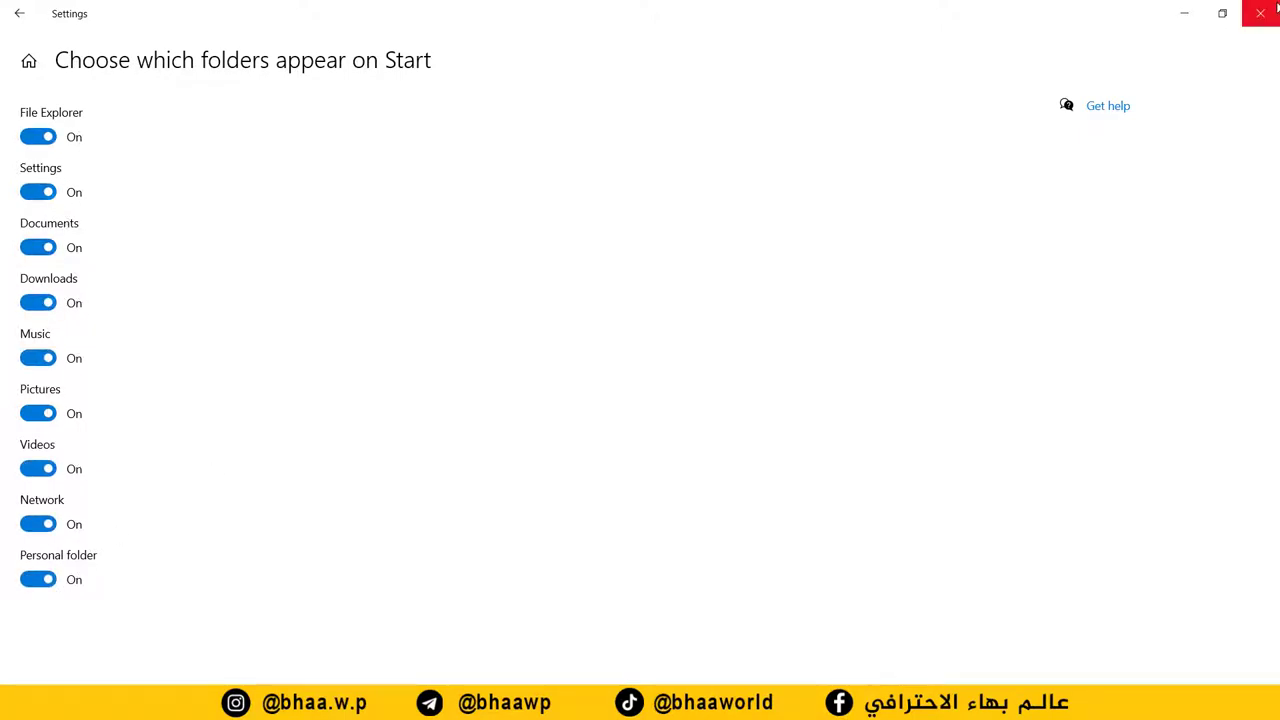
click(1260, 13)
Step: Examine the expanded folder shortcuts in the Start menu and open Downloads from them
key(super)
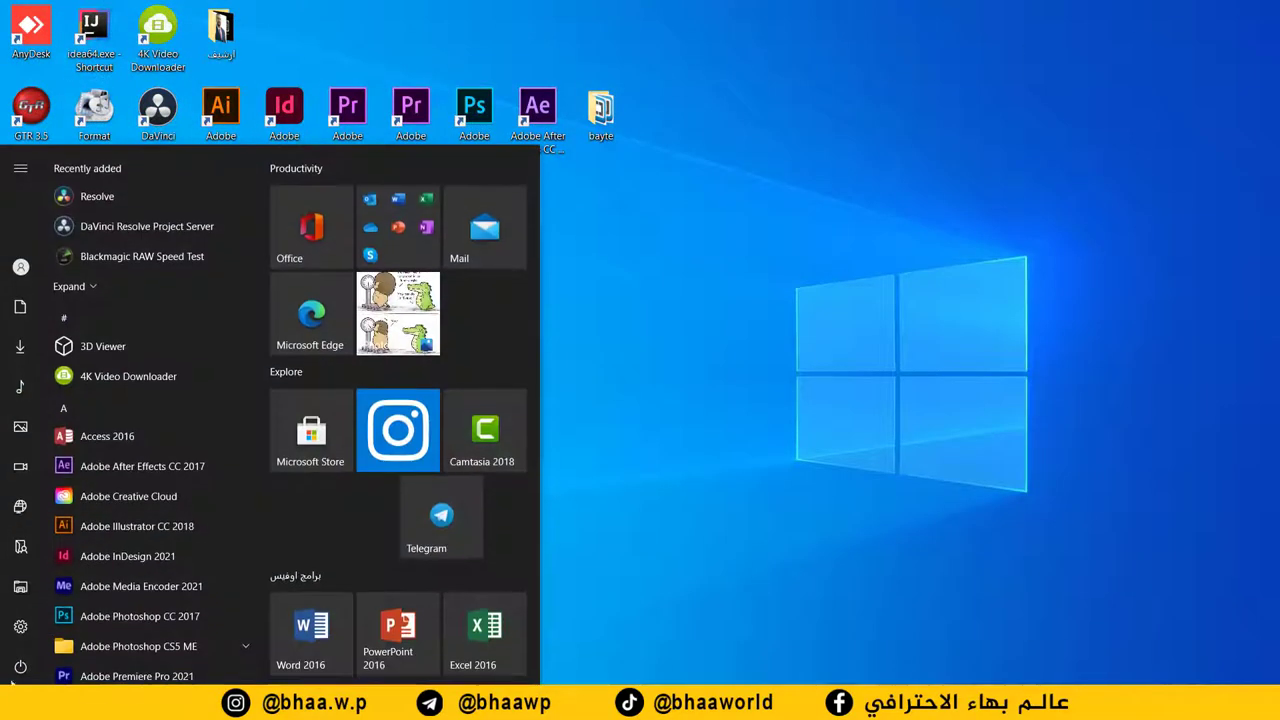
mouse_move(20, 587)
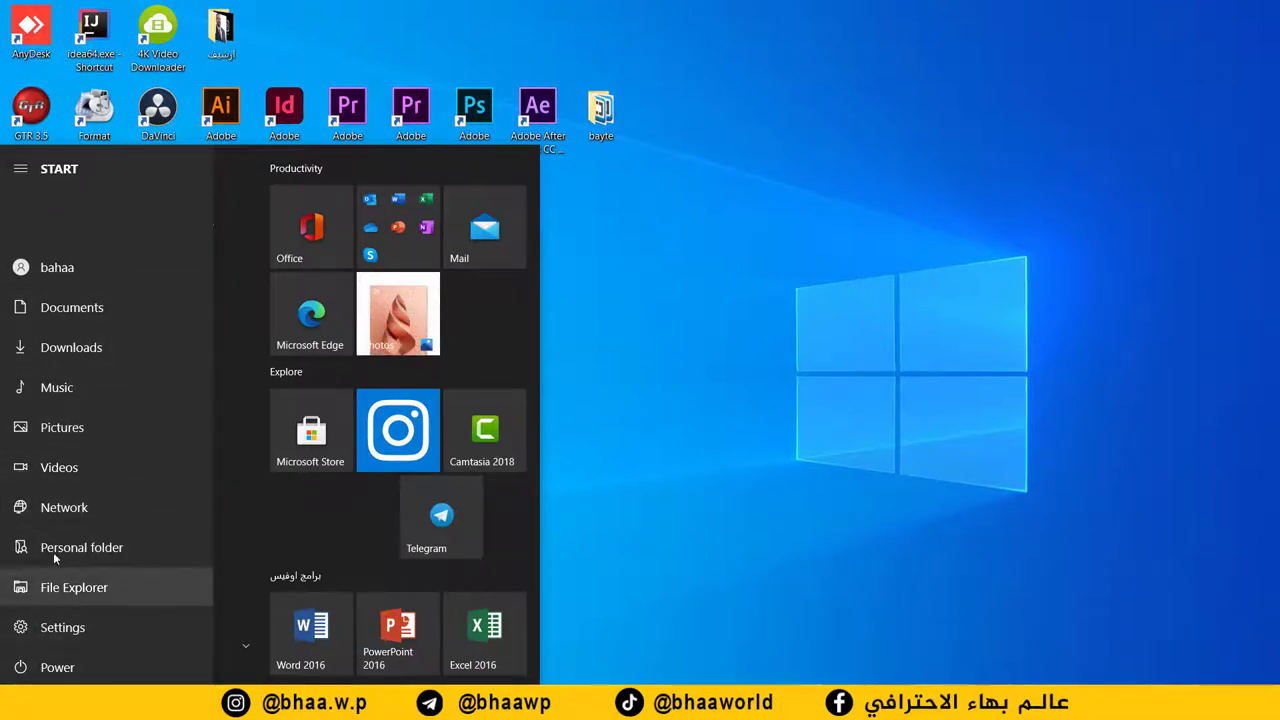
click(123, 355)
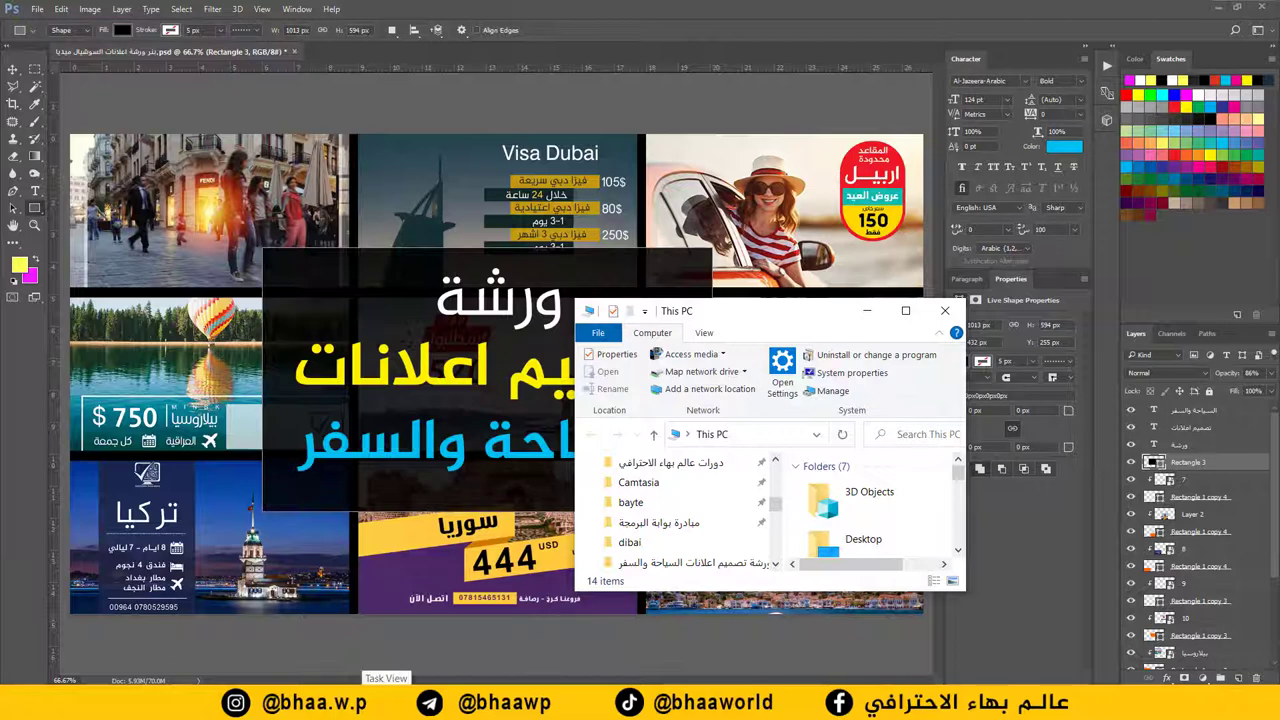
Step: Create a second virtual desktop, switch to it, and return to Desktop 1
click(386, 703)
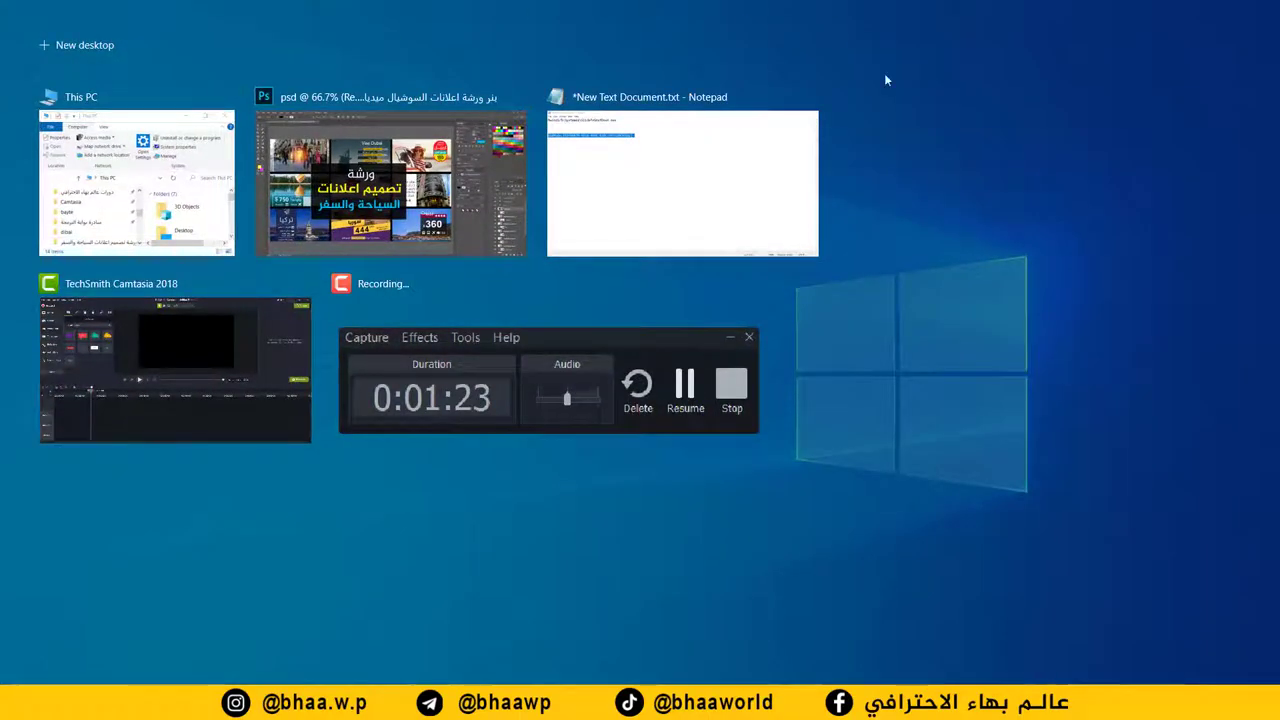
click(76, 46)
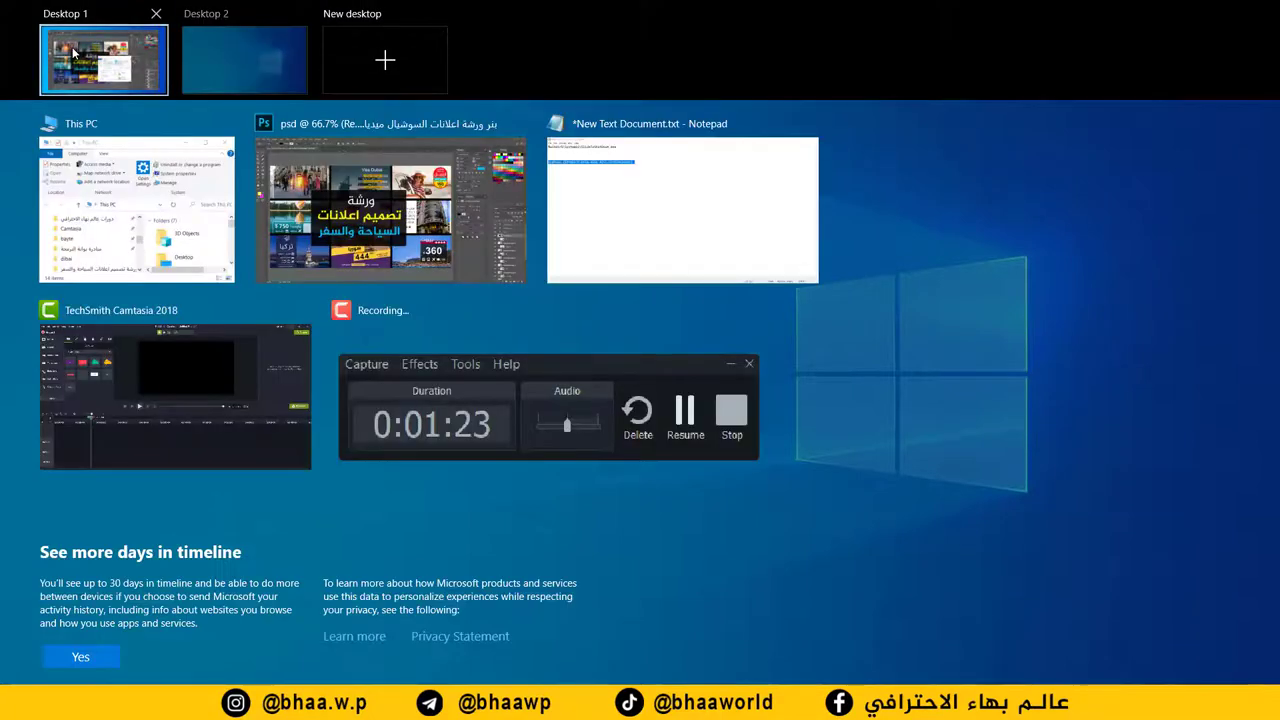
click(228, 53)
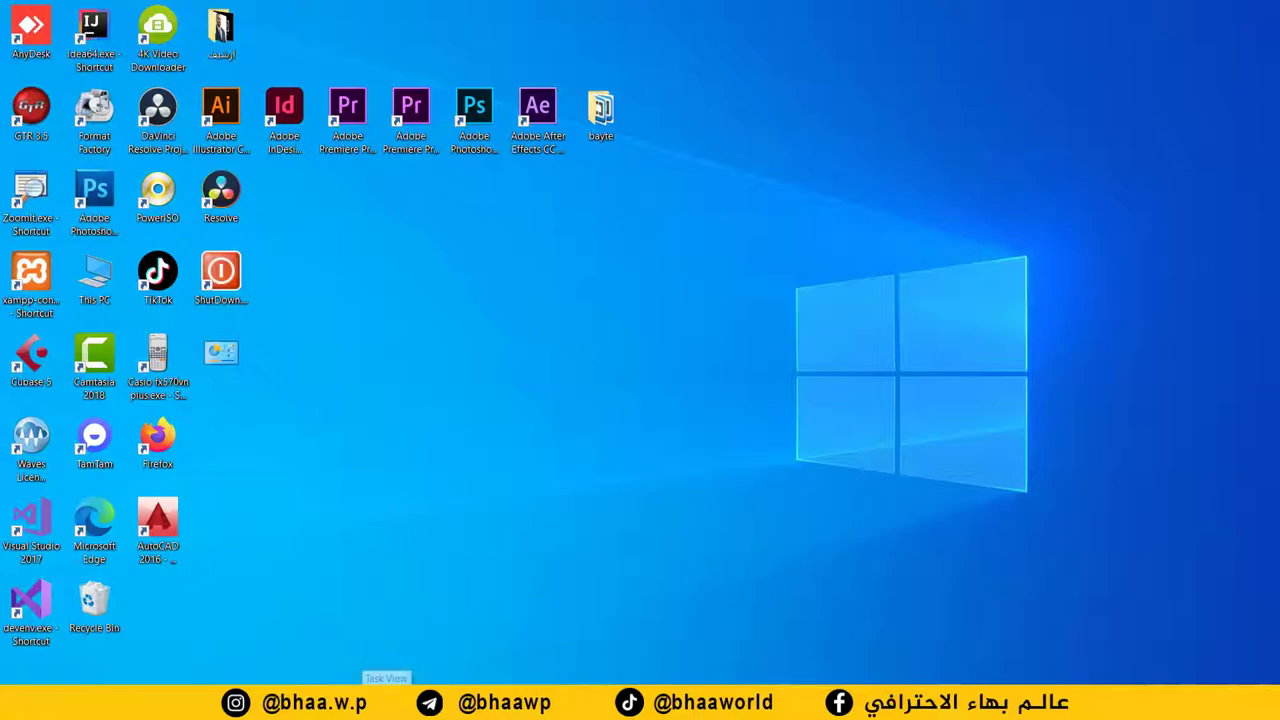
key(super+Tab)
click(108, 64)
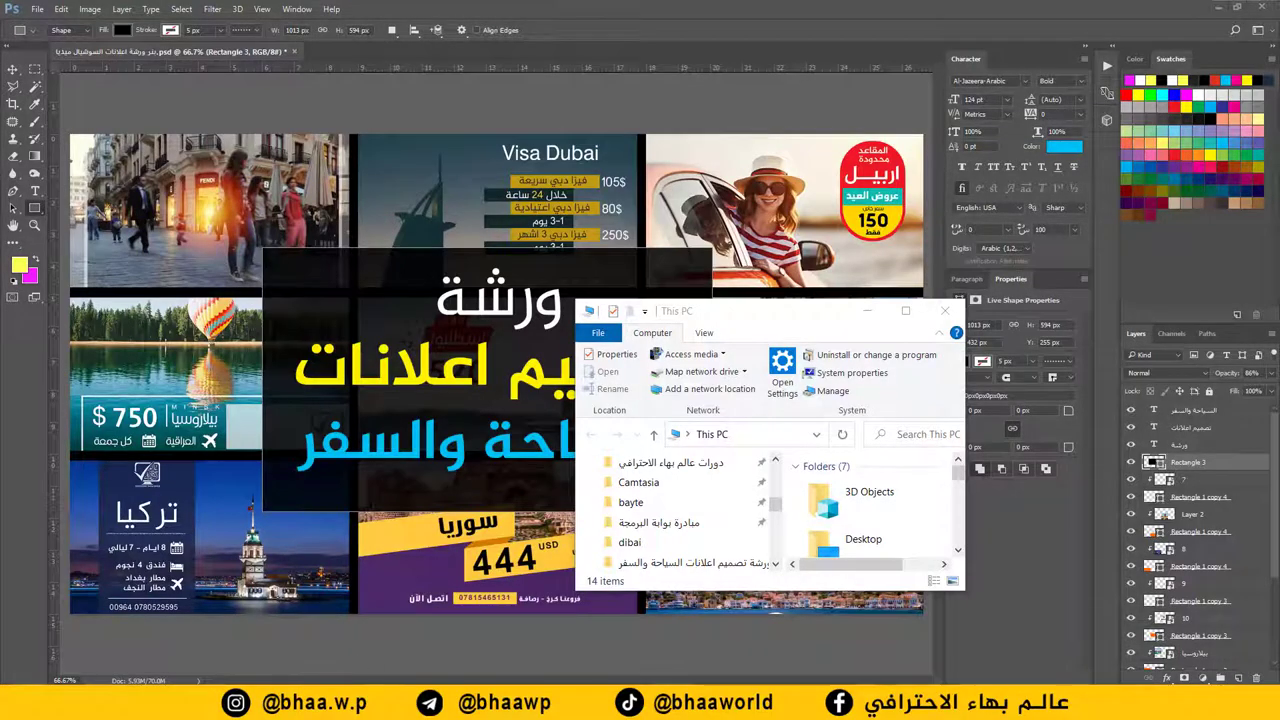
Step: Remove Desktop 2 and return to the open windows of the remaining desktop
key(super+Tab)
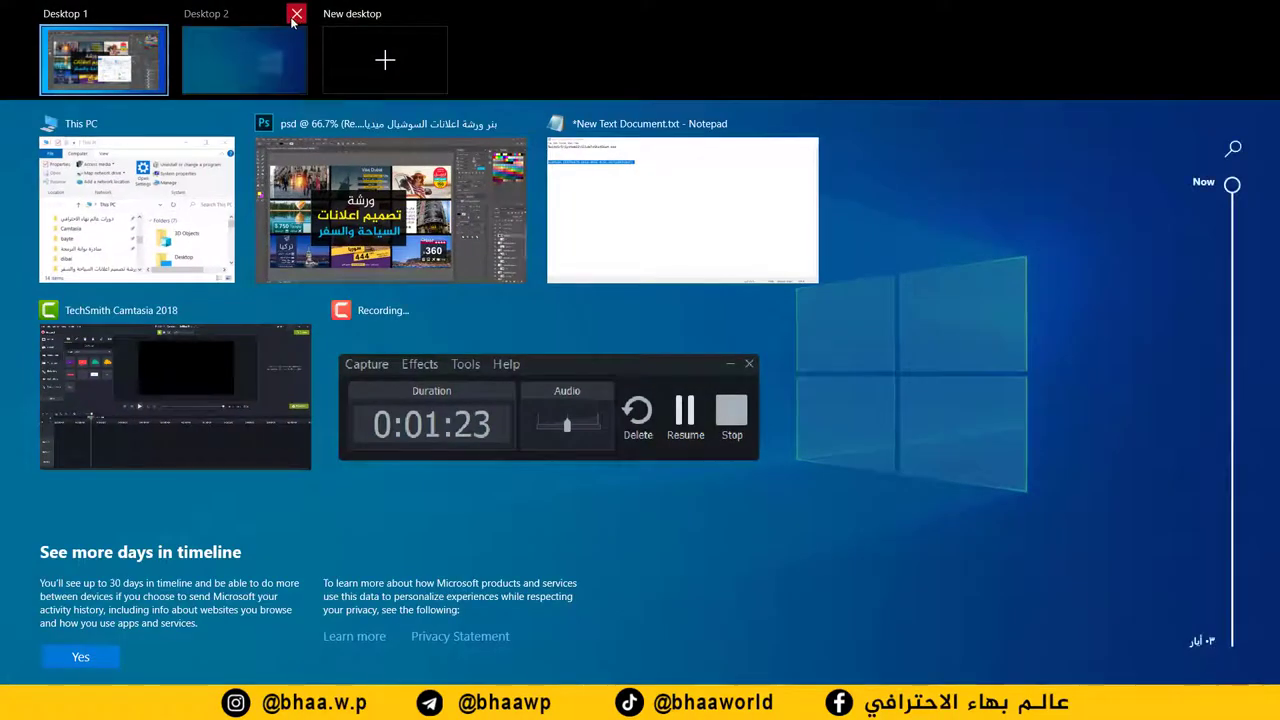
click(296, 15)
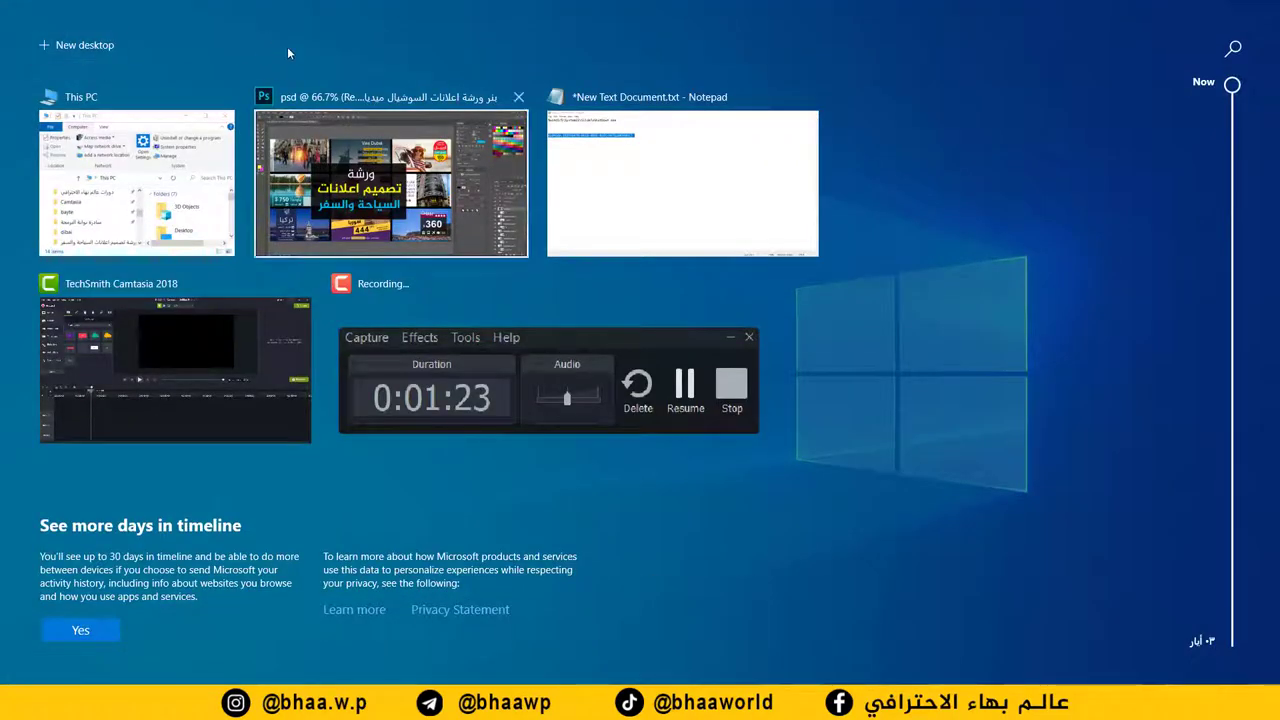
key(Escape)
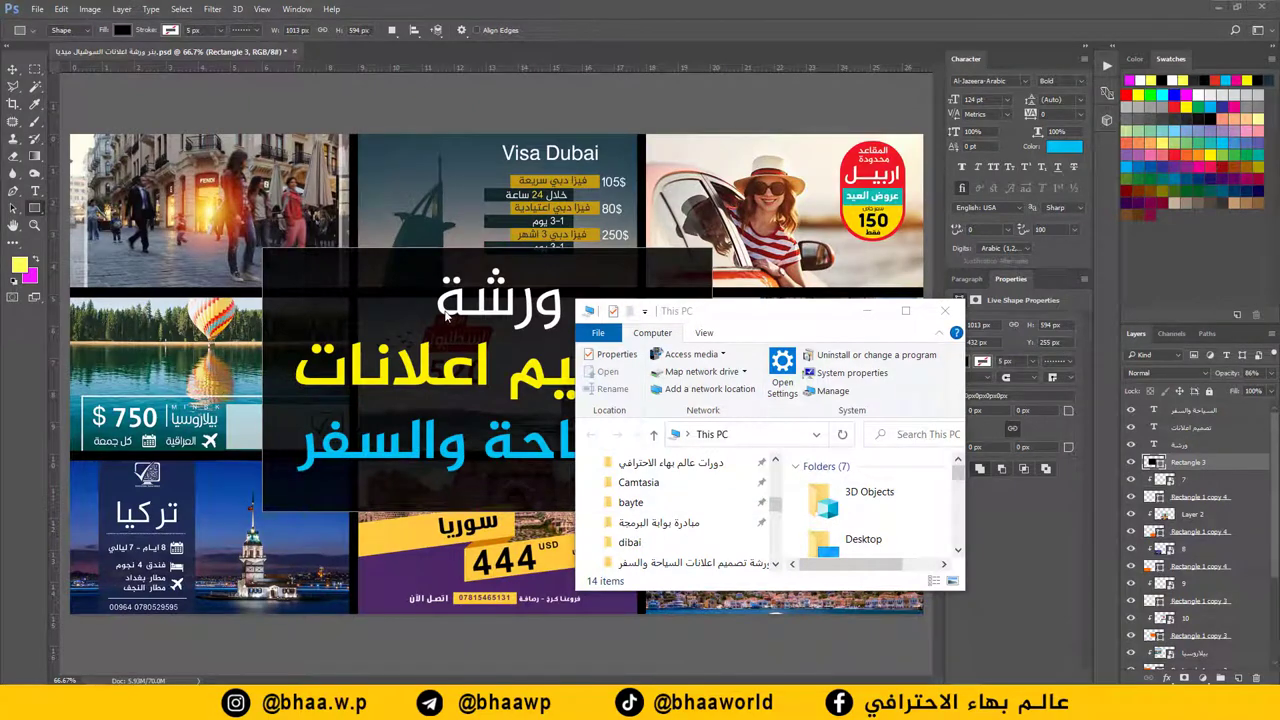
Step: Add several new virtual desktops alongside Desktop 1
key(super+Tab)
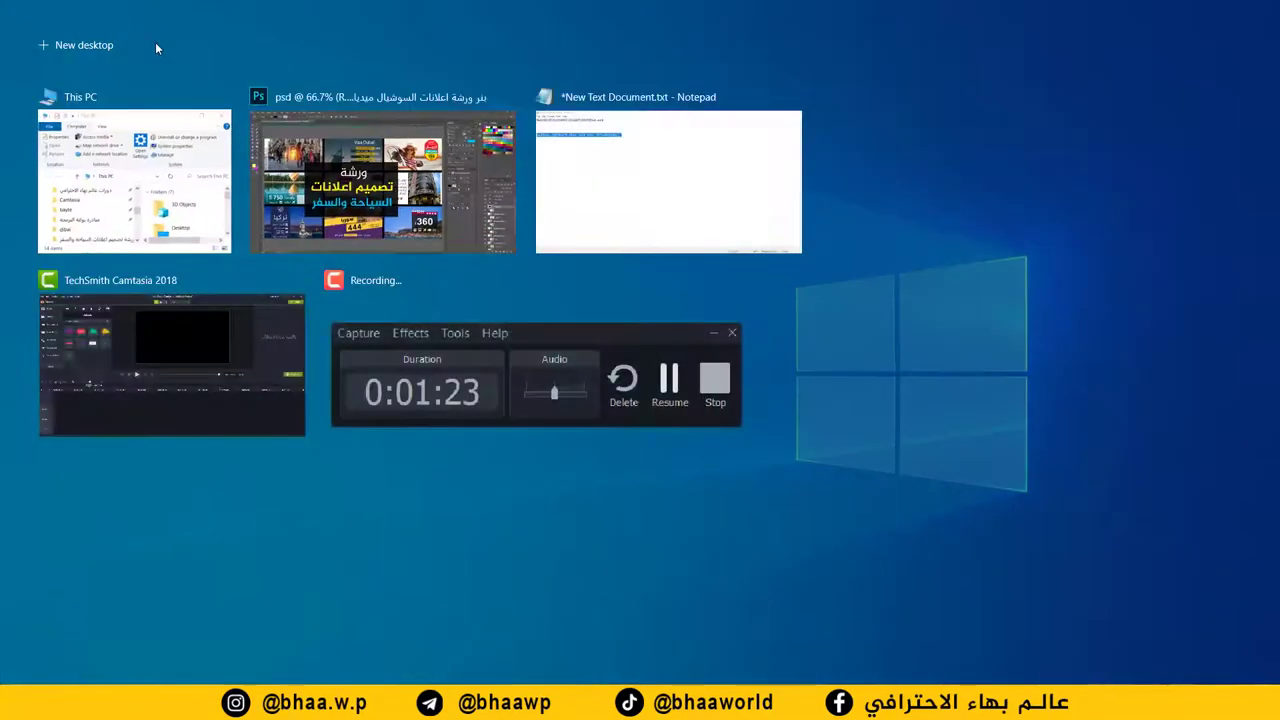
click(88, 46)
click(355, 62)
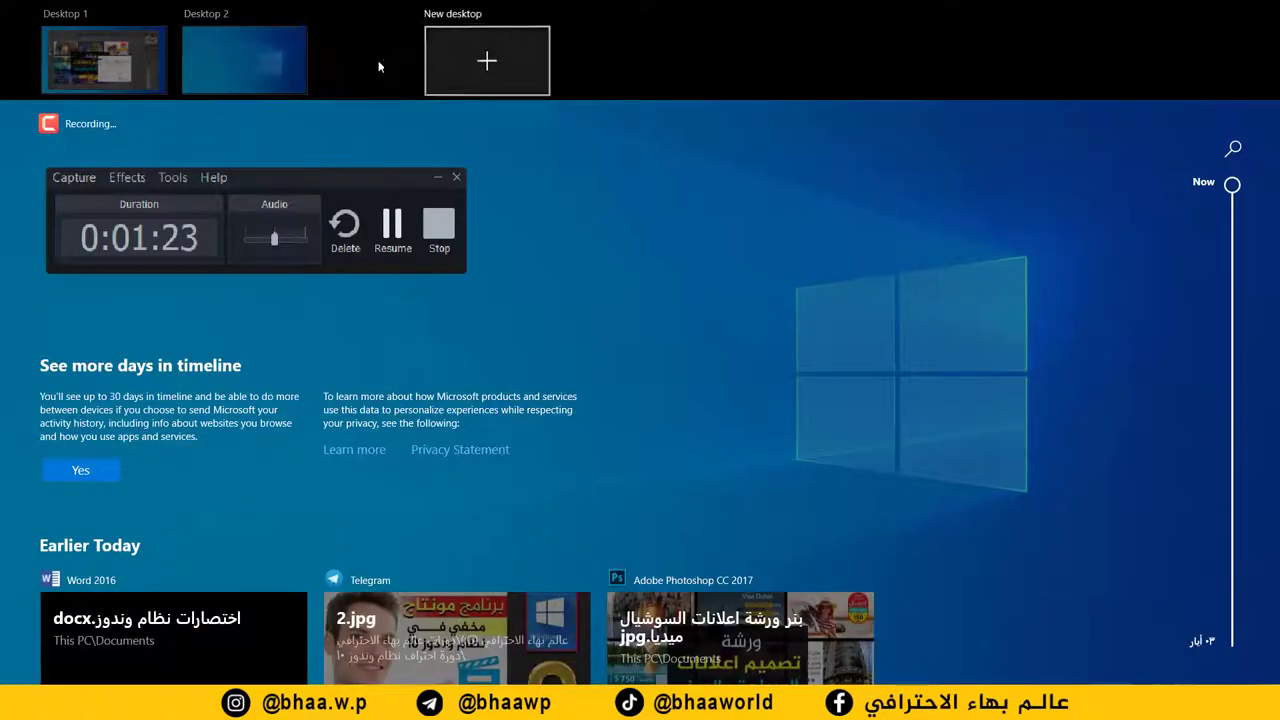
click(510, 62)
click(645, 62)
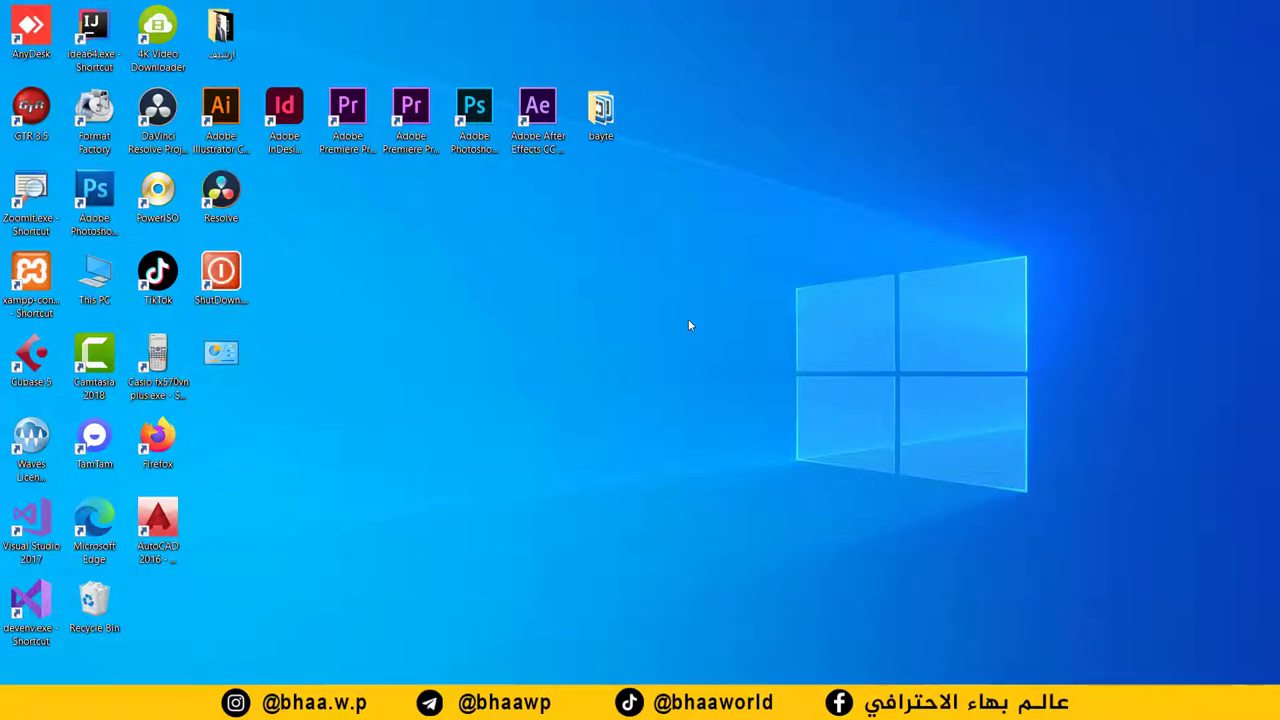
Step: Set the workshop banner picture open in Photos as the lock screen image, locking the computer before and after to compare
key(super+l)
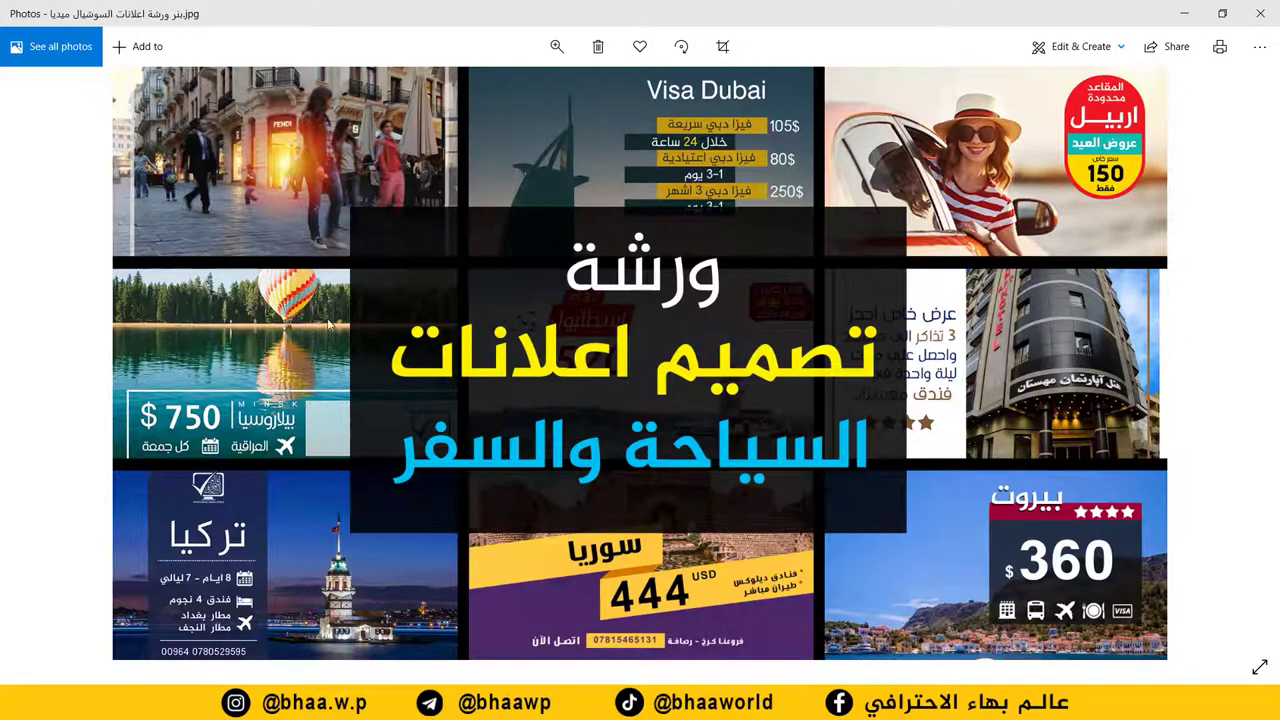
click(1260, 50)
mouse_move(1205, 235)
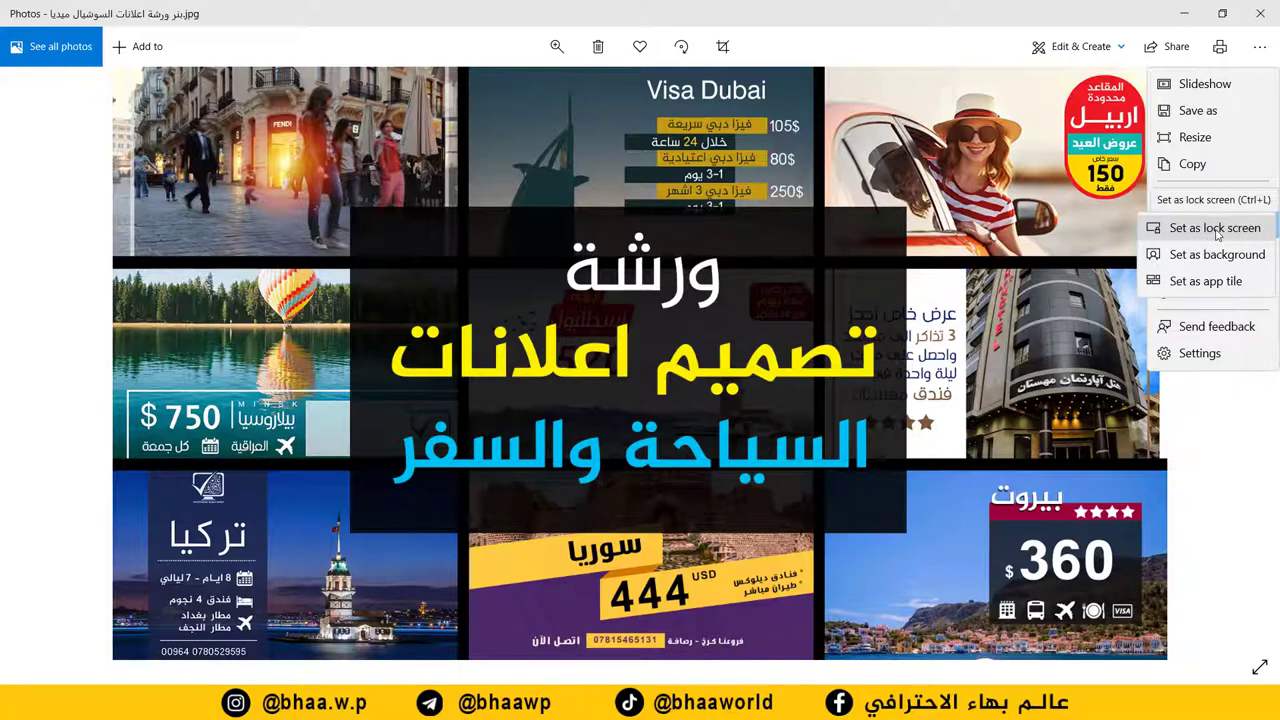
click(1218, 233)
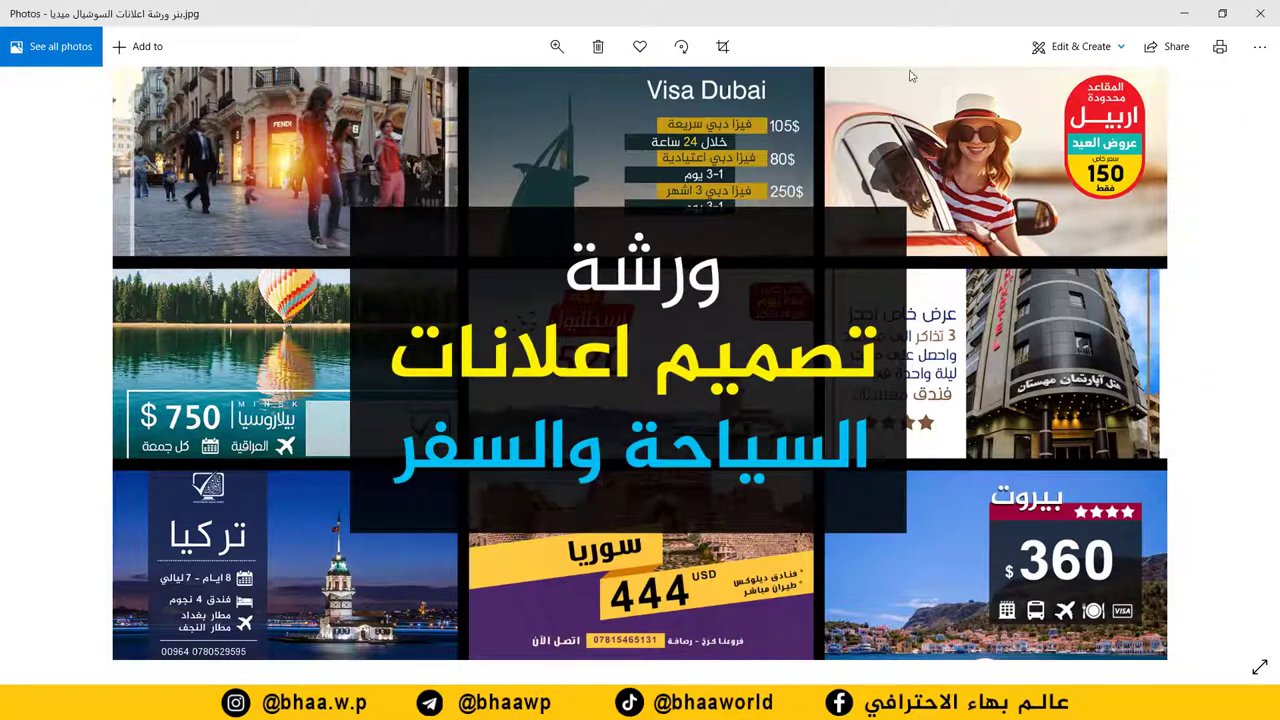
key(super+l)
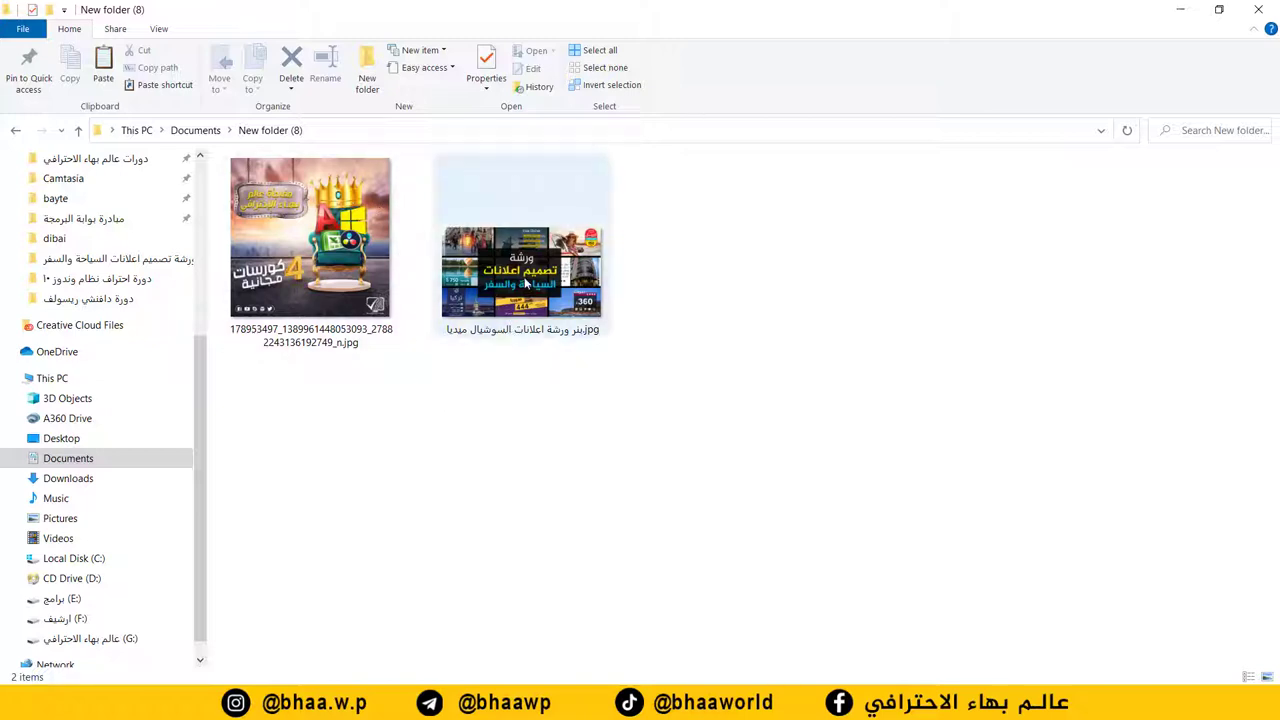
Step: Print the workshop banner picture in New folder (8) using the Microsoft Print to PDF printer
click(565, 318)
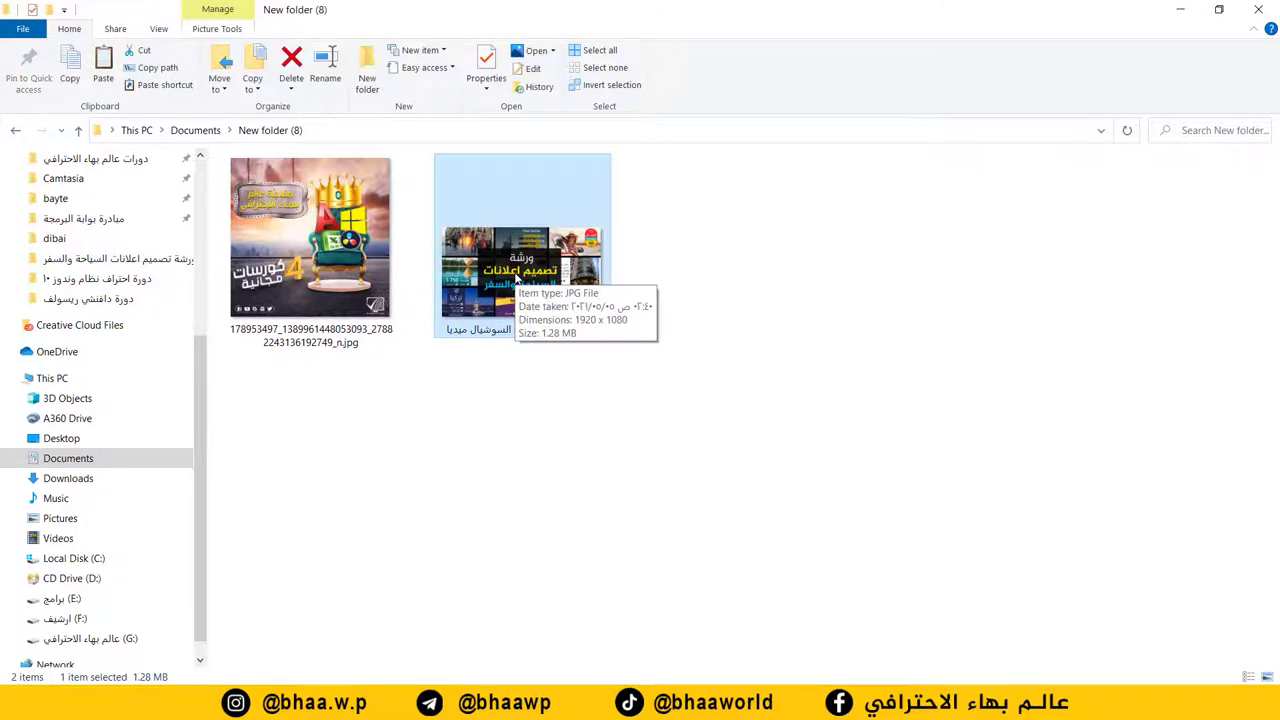
right_click(516, 280)
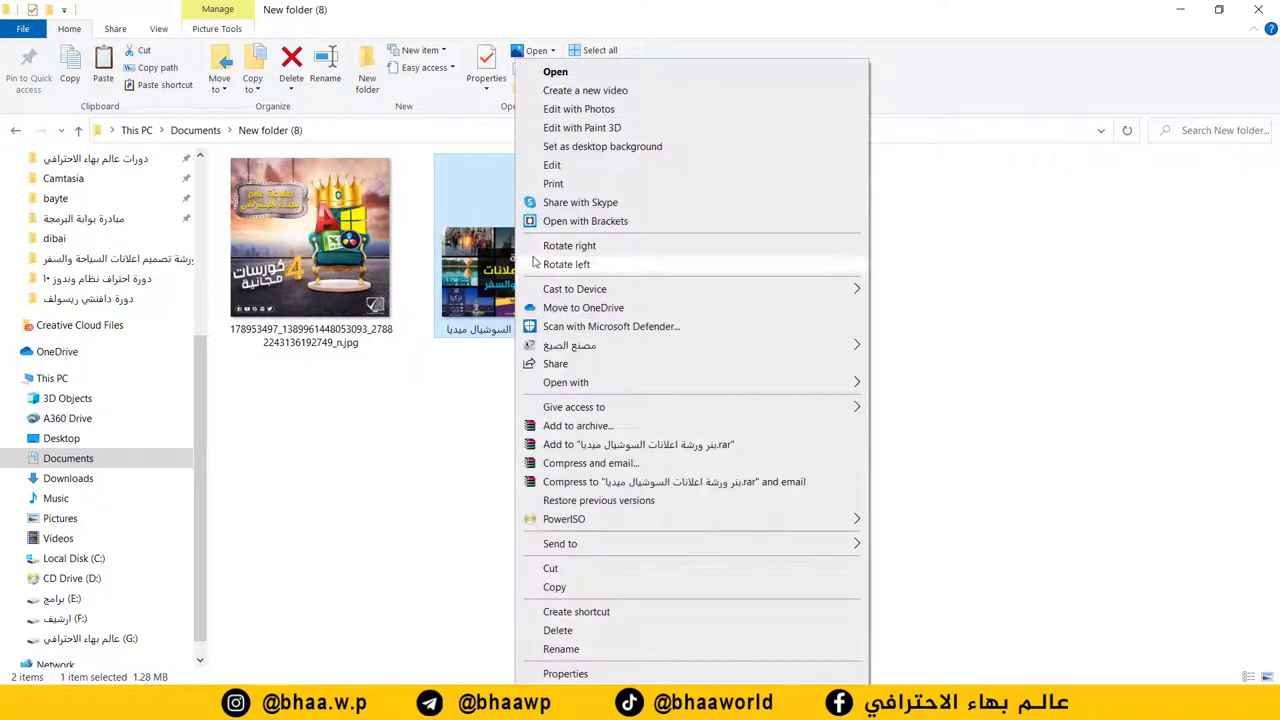
click(556, 183)
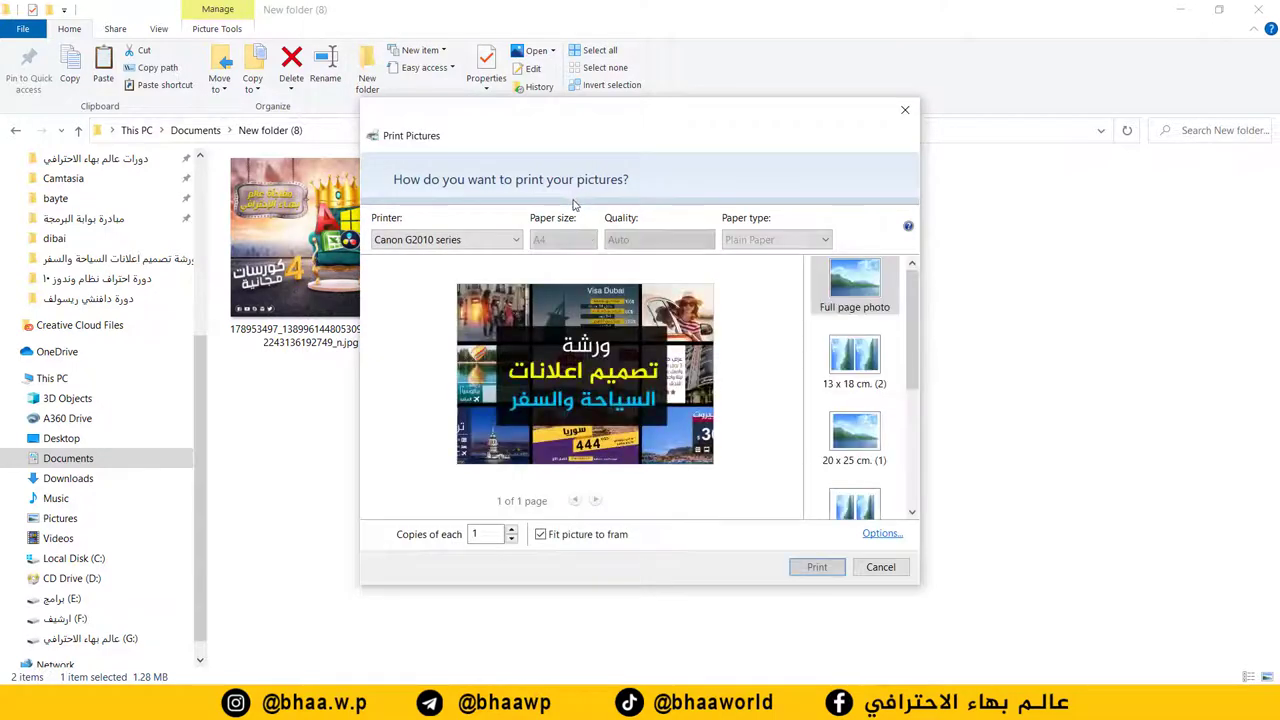
click(505, 240)
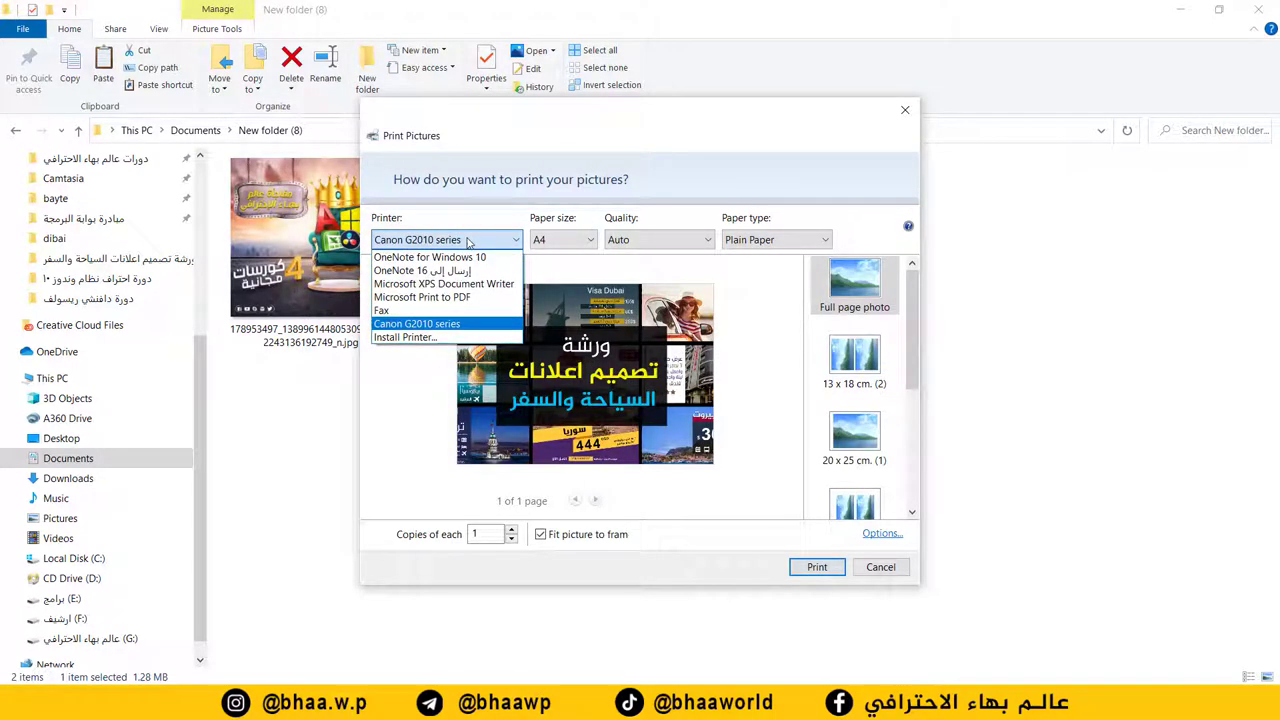
click(427, 297)
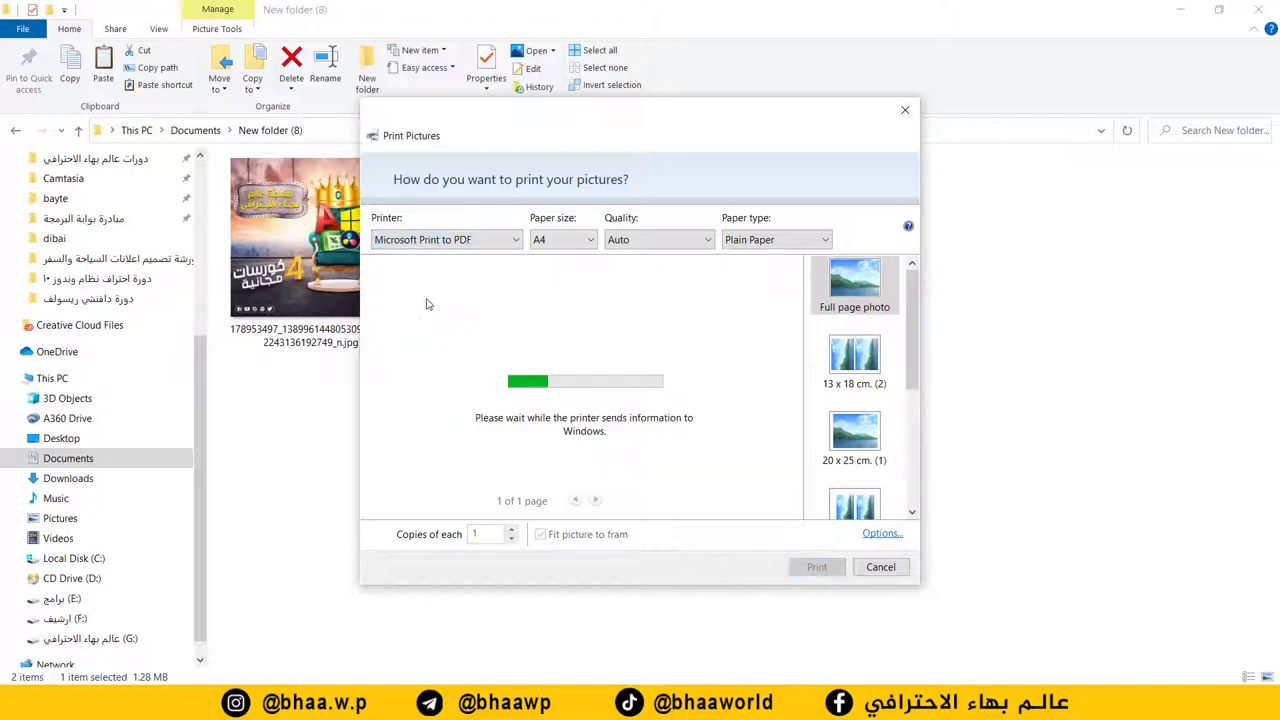
click(817, 568)
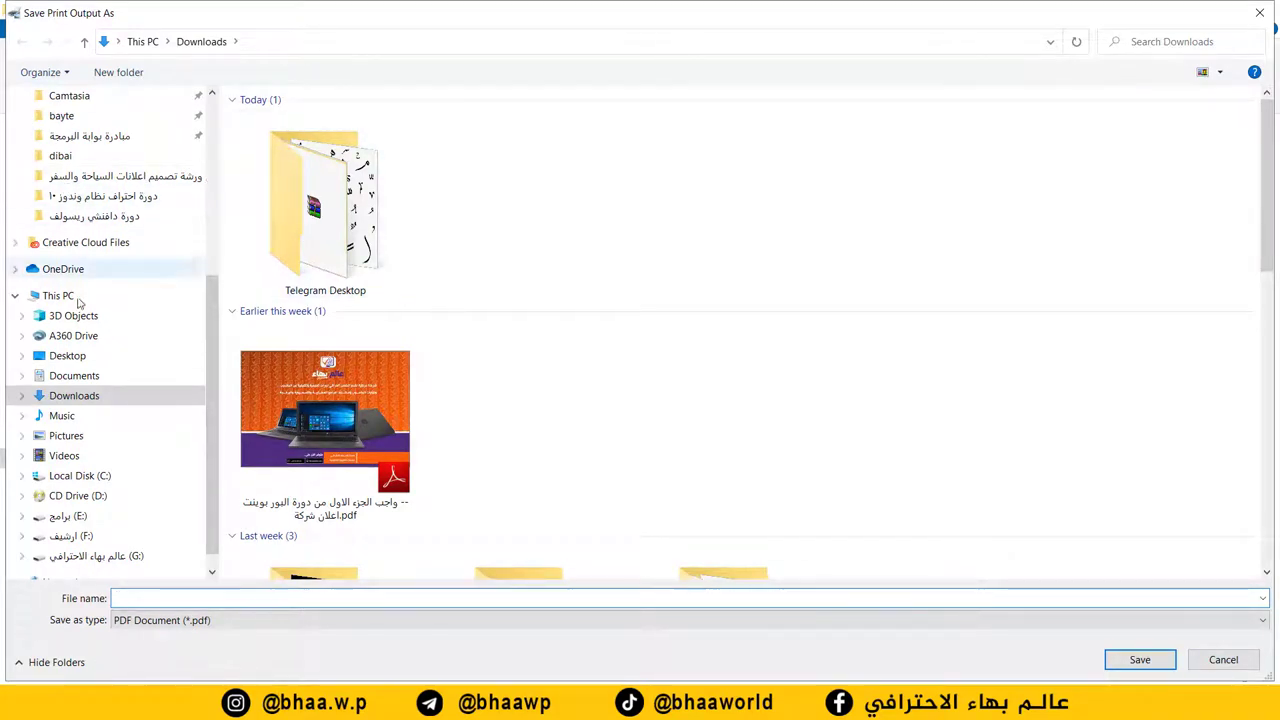
Step: Save the print output to the Desktop as a PDF document named صورة
click(100, 356)
click(187, 598)
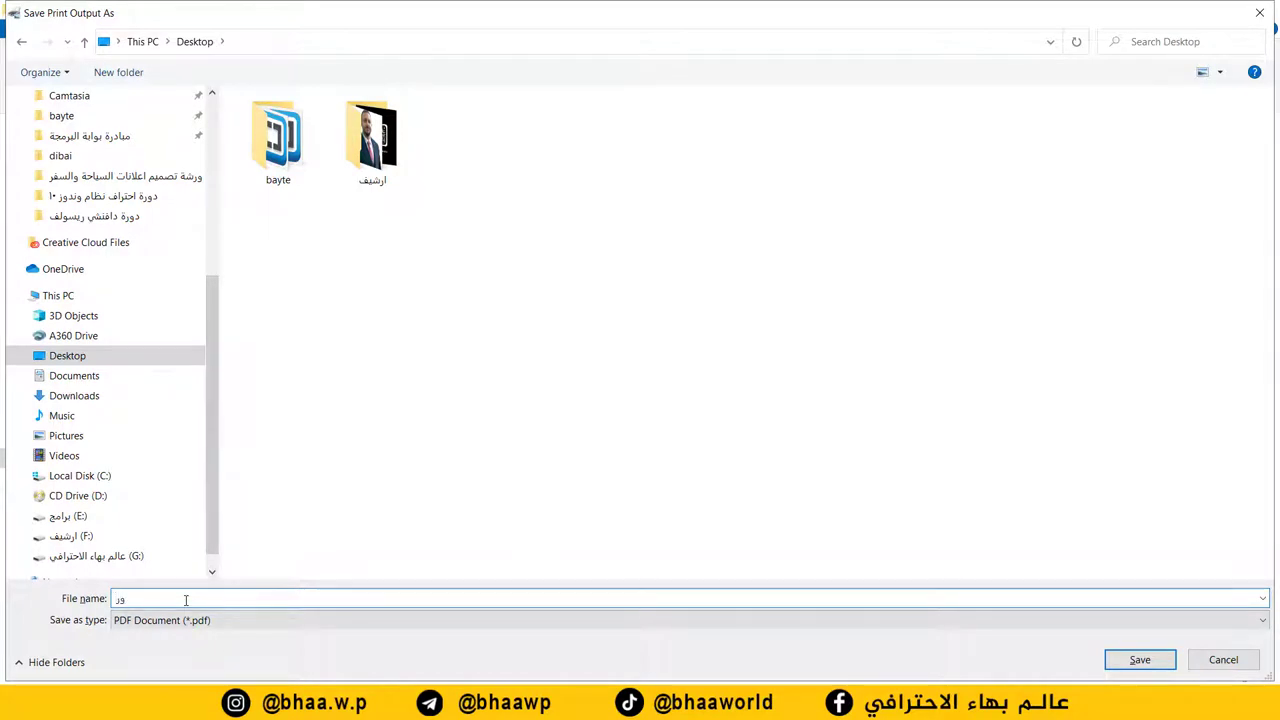
text(صورة)
click(1140, 660)
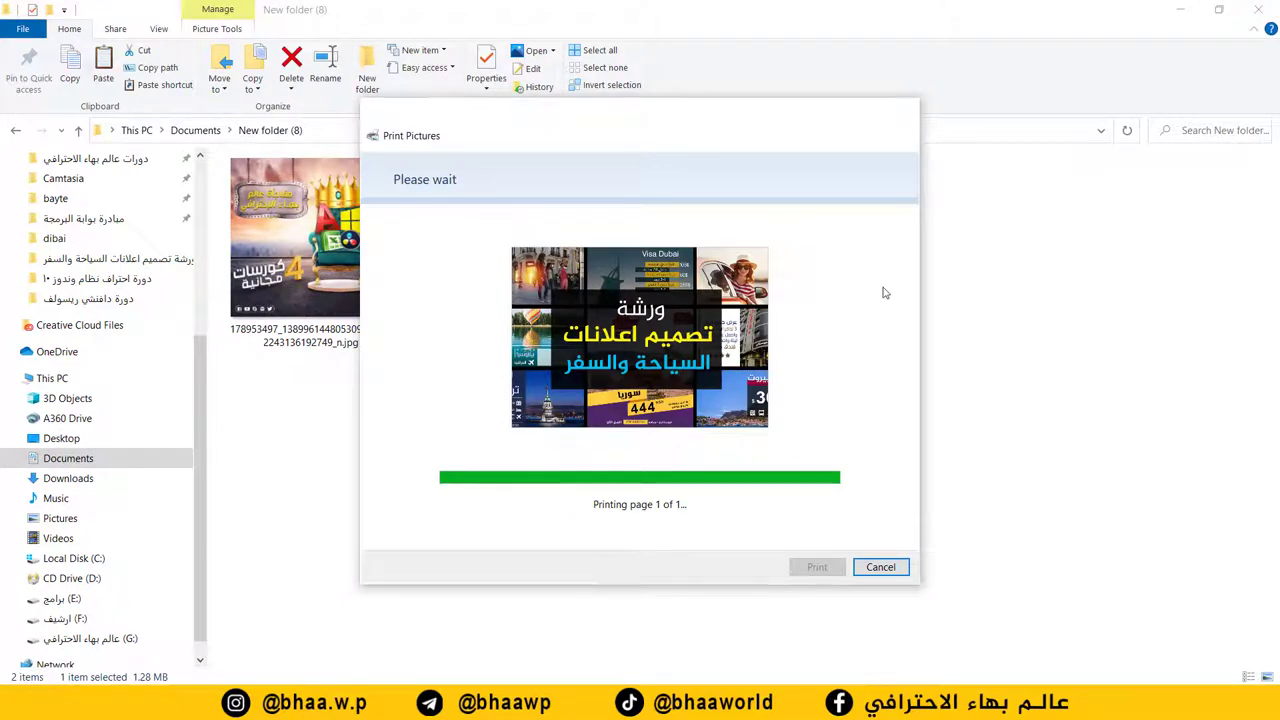
Step: Close the folder window, move صورة.pdf to an empty area of the desktop, and open it
click(1258, 9)
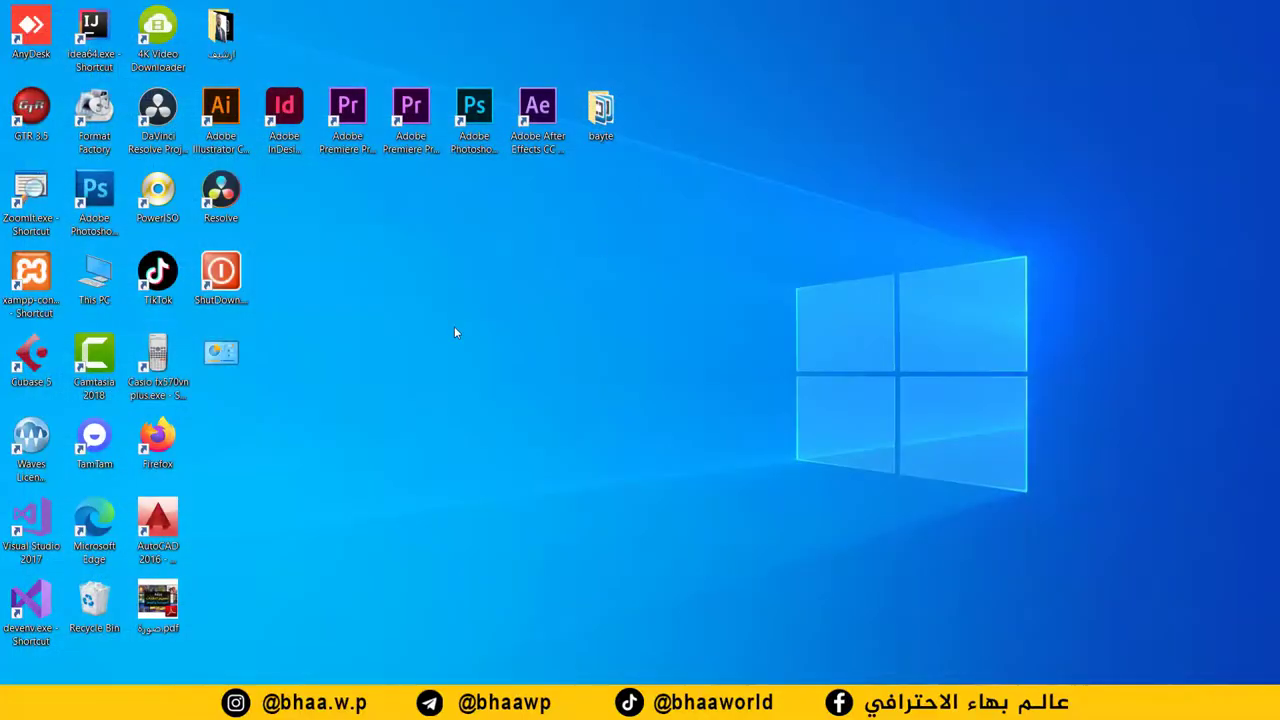
drag(158, 604, 664, 278)
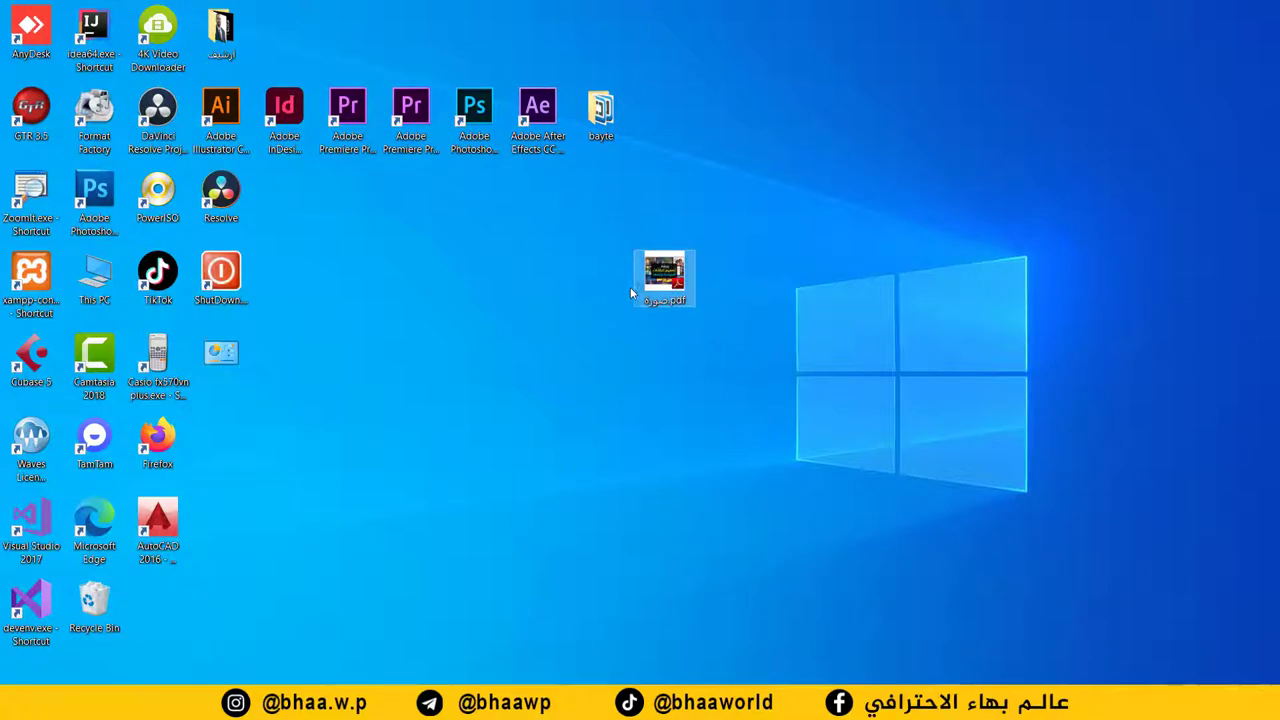
double_click(632, 290)
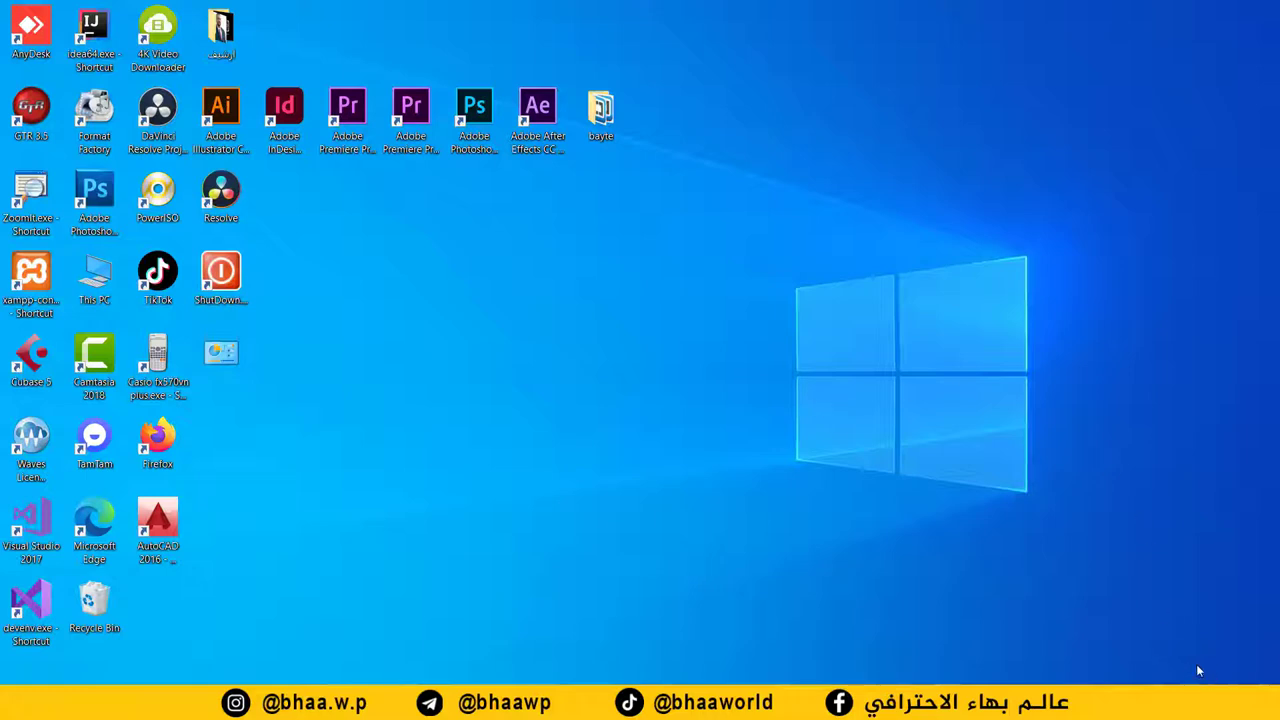
Step: Capture a fullscreen snip with the Screen snip quick action, view it in Snip & Sketch, and close it
key(super+a)
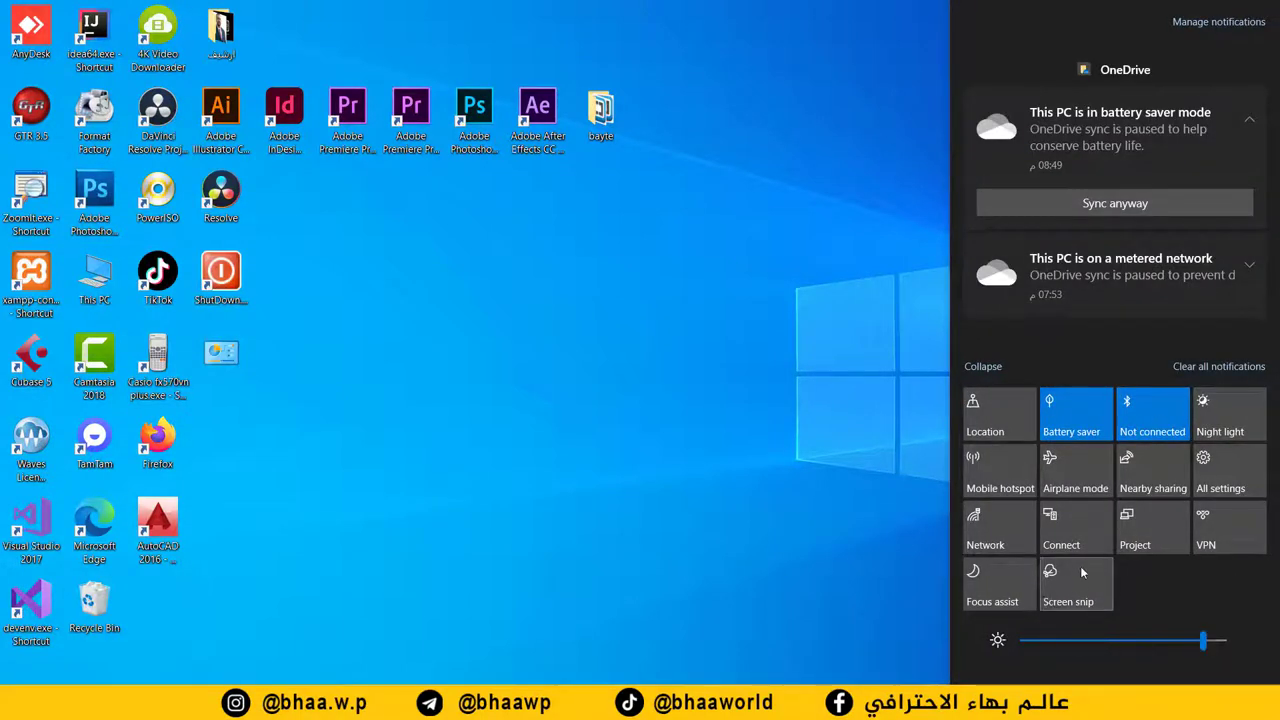
click(1079, 580)
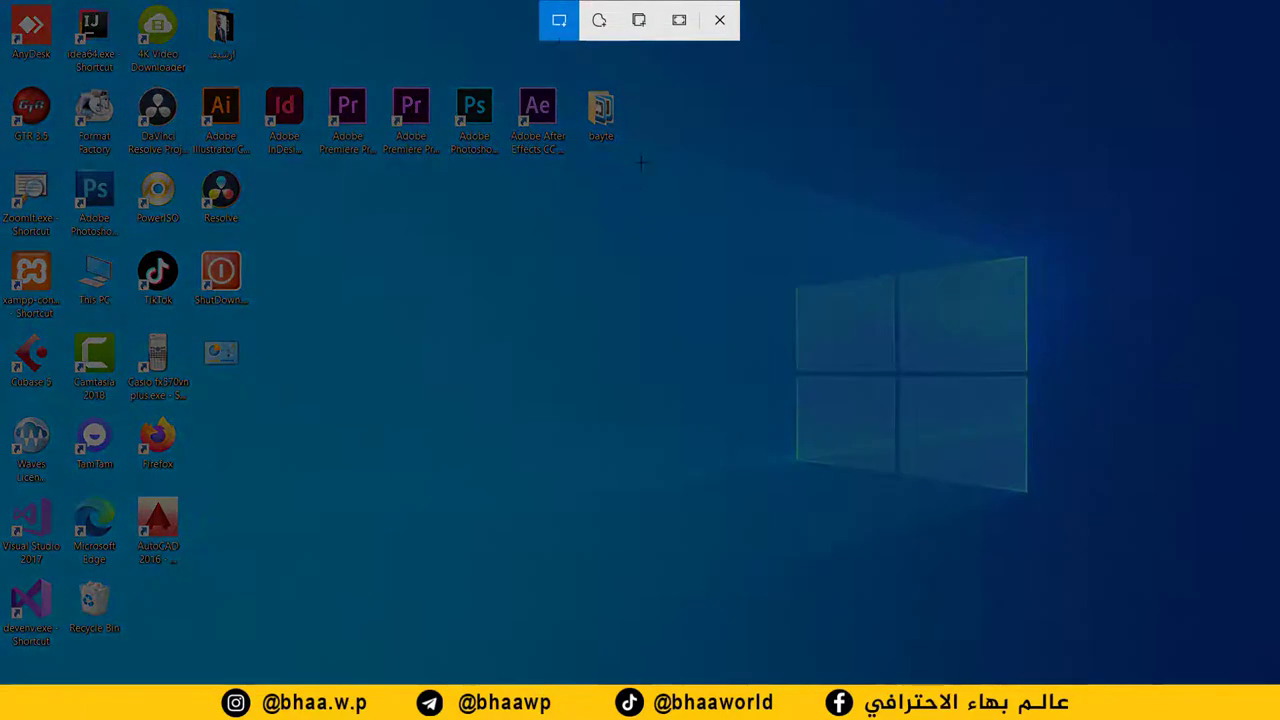
click(678, 21)
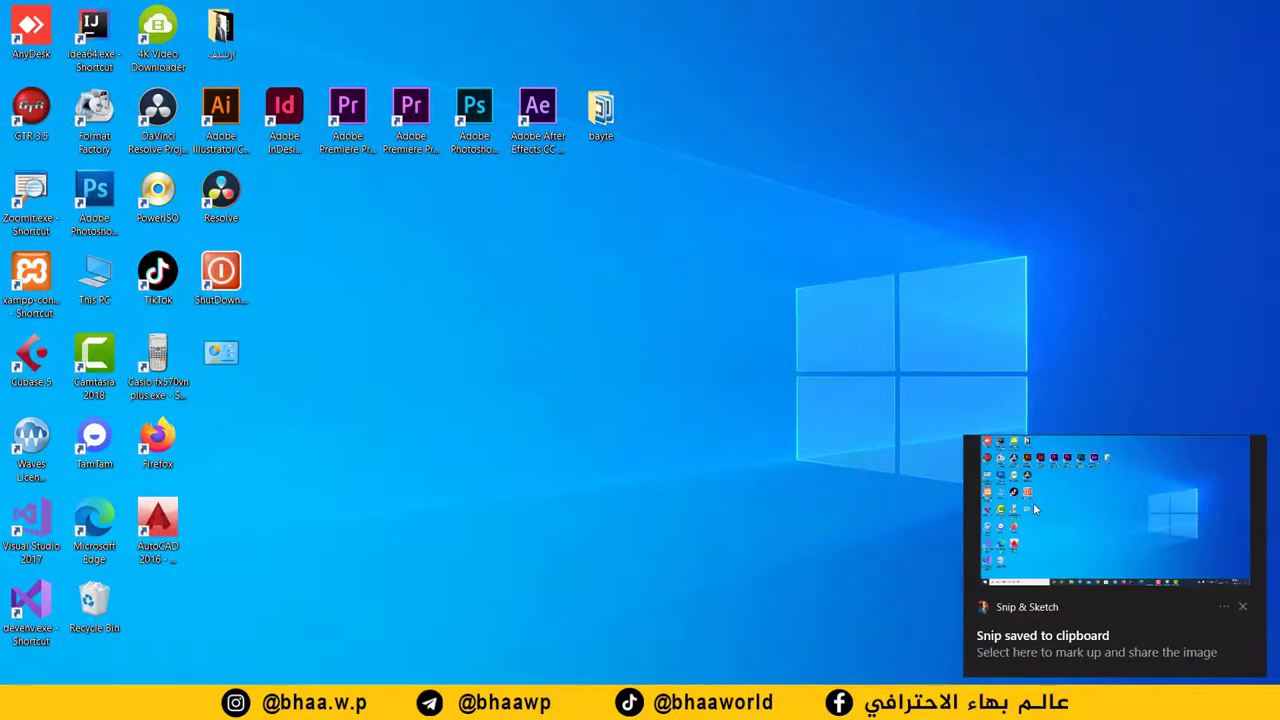
click(1081, 515)
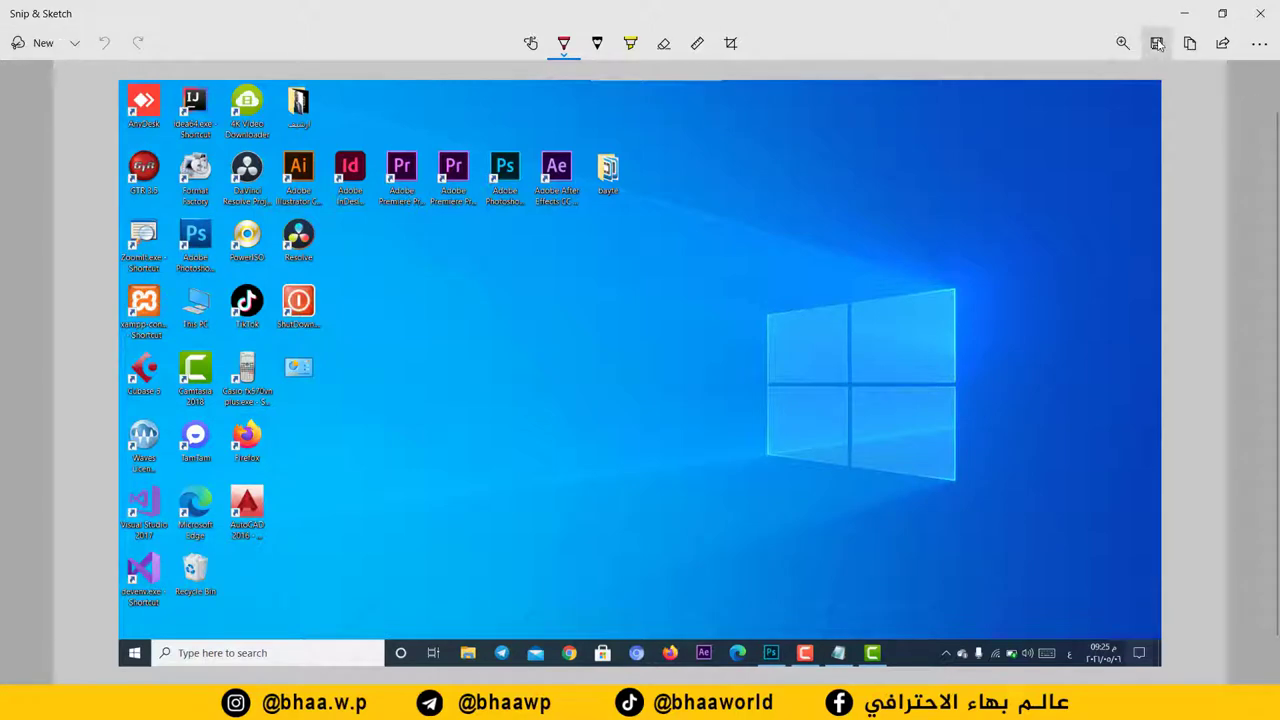
click(1261, 13)
Step: Capture a rectangular snip of the desktop area around the Windows logo and open it in Snip & Sketch
click(1262, 703)
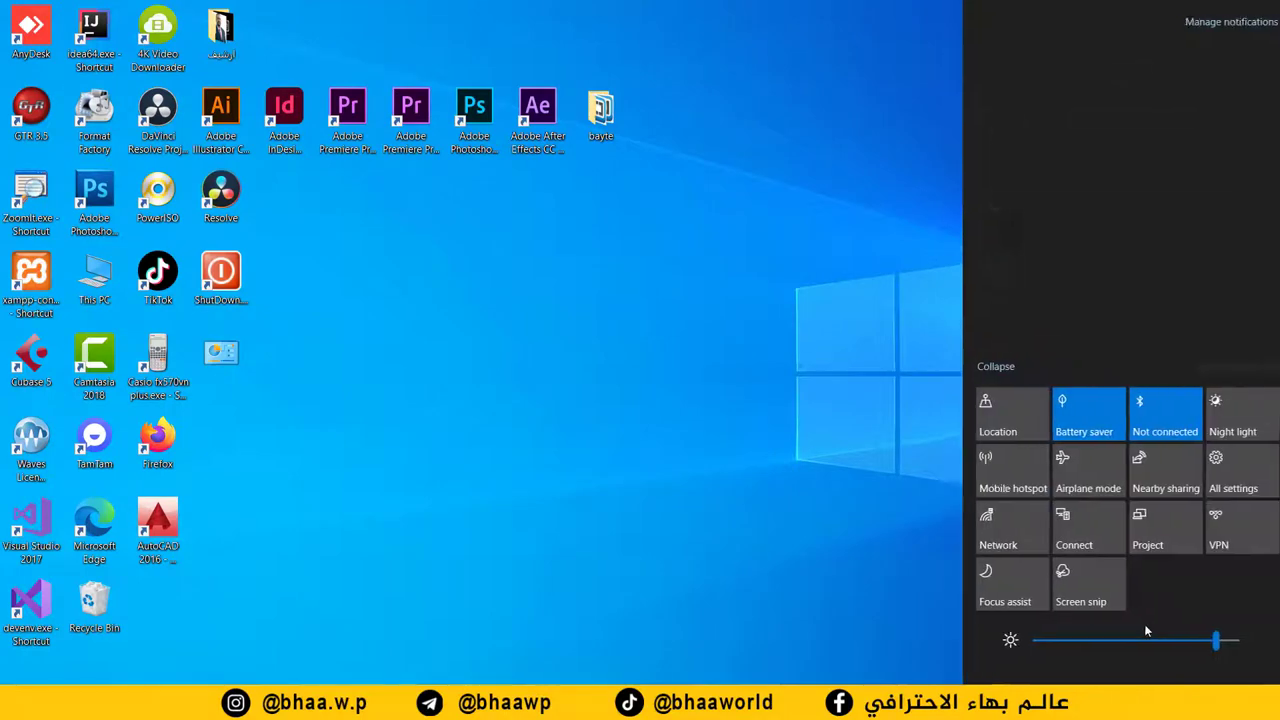
click(1080, 578)
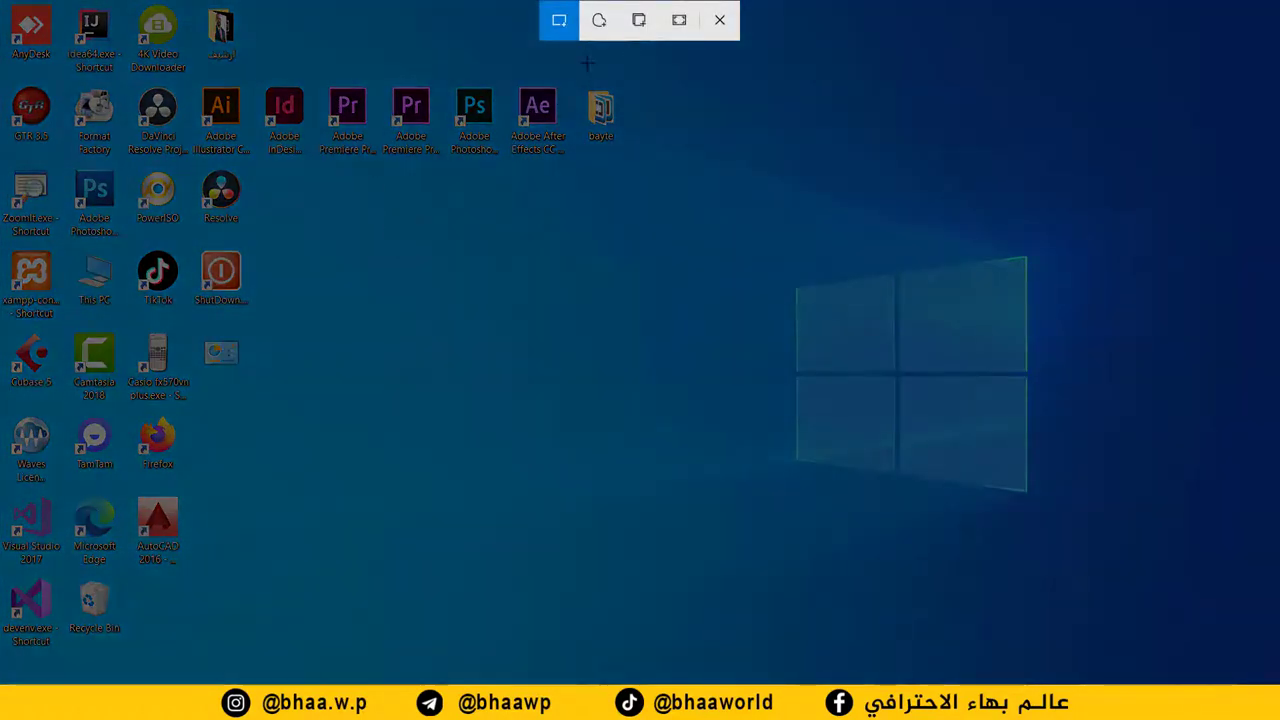
drag(1102, 170, 281, 598)
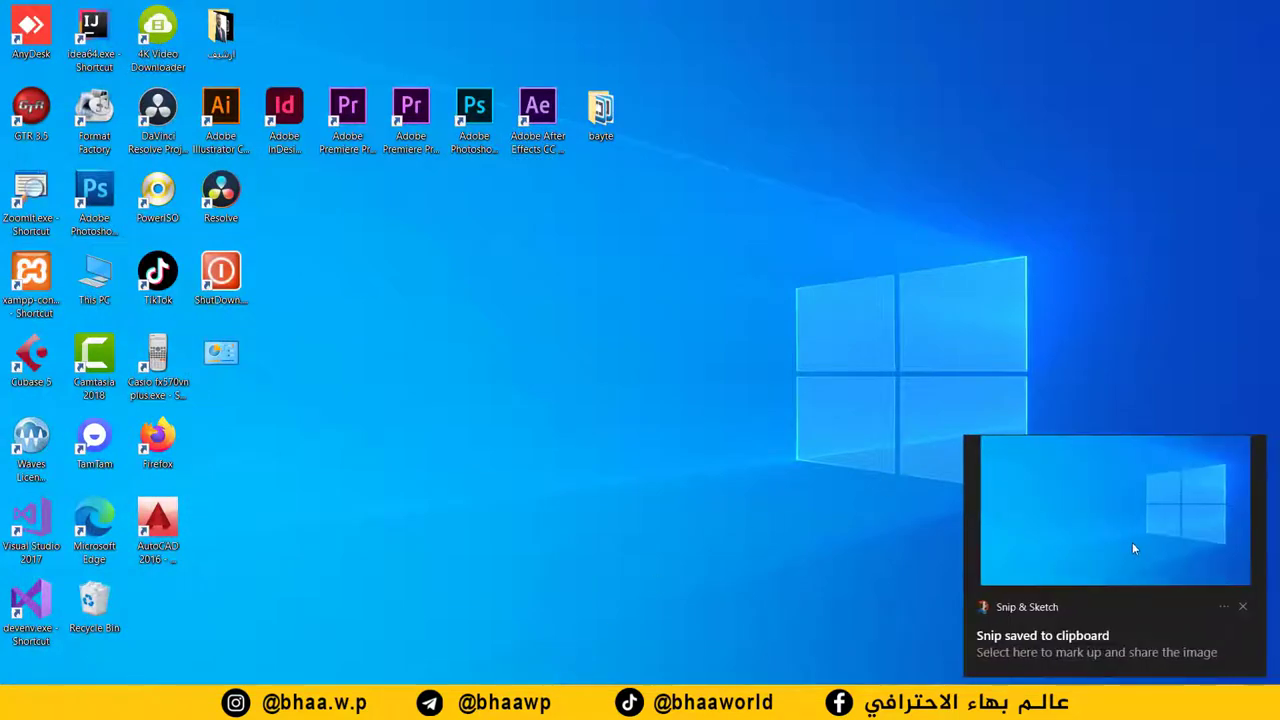
click(1130, 551)
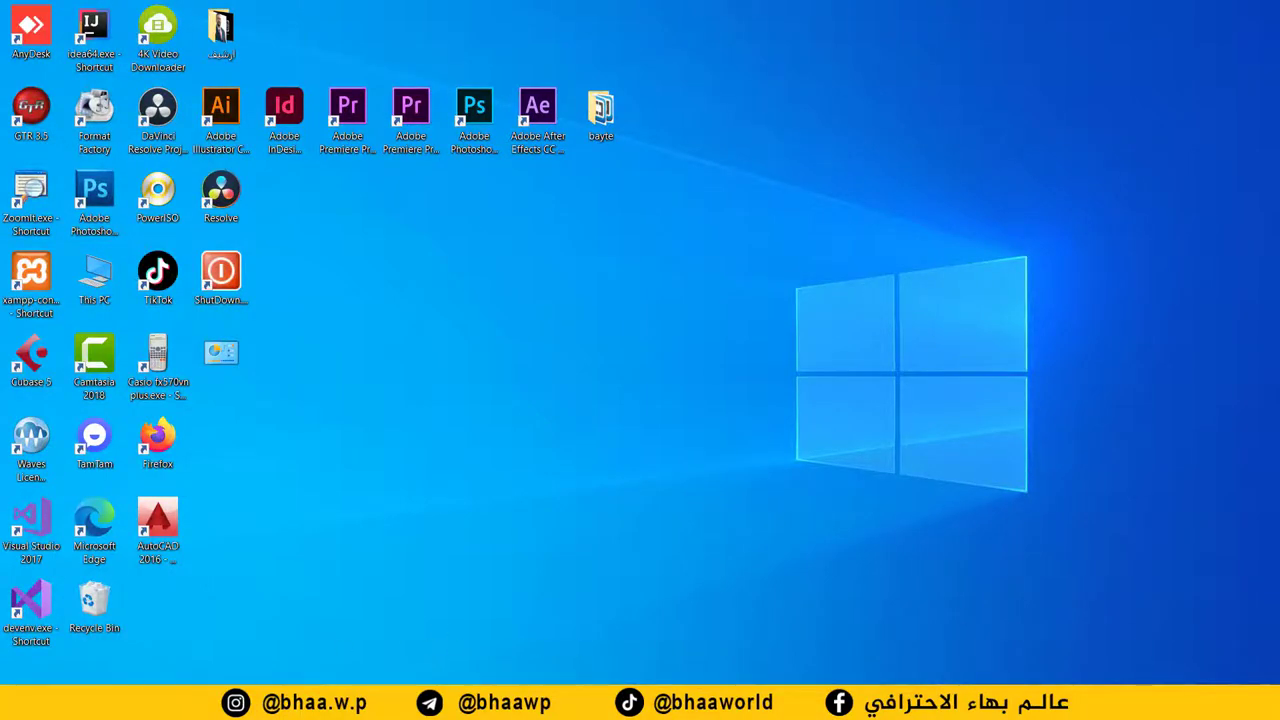
Step: Open Word and create a blank document
key(super)
click(316, 614)
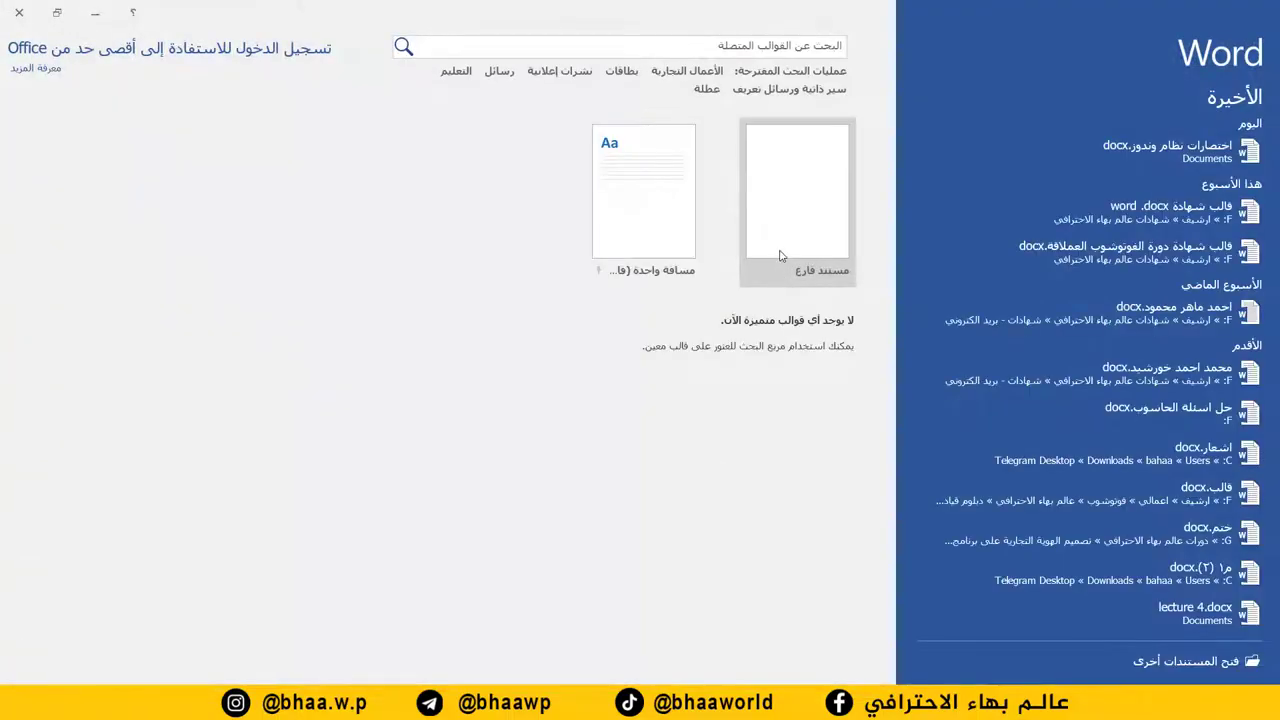
click(782, 256)
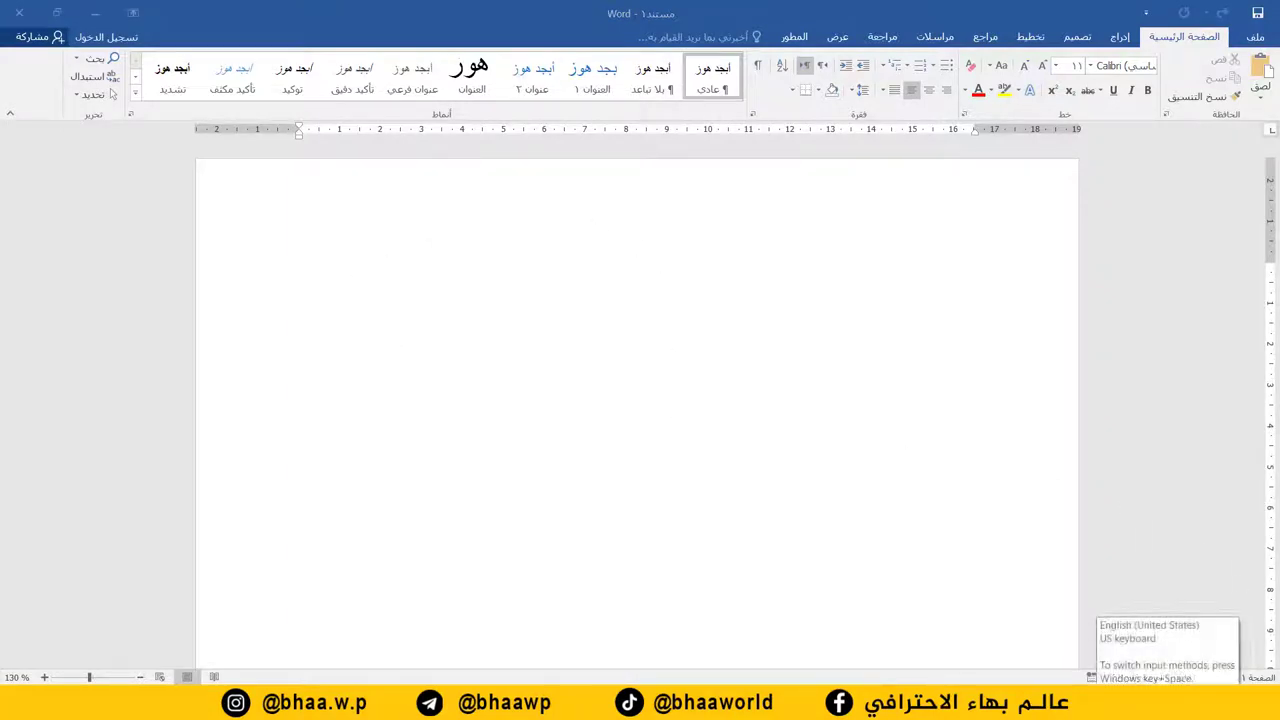
Step: Enable the touch keyboard button on the taskbar and open the touch keyboard
right_click(1160, 705)
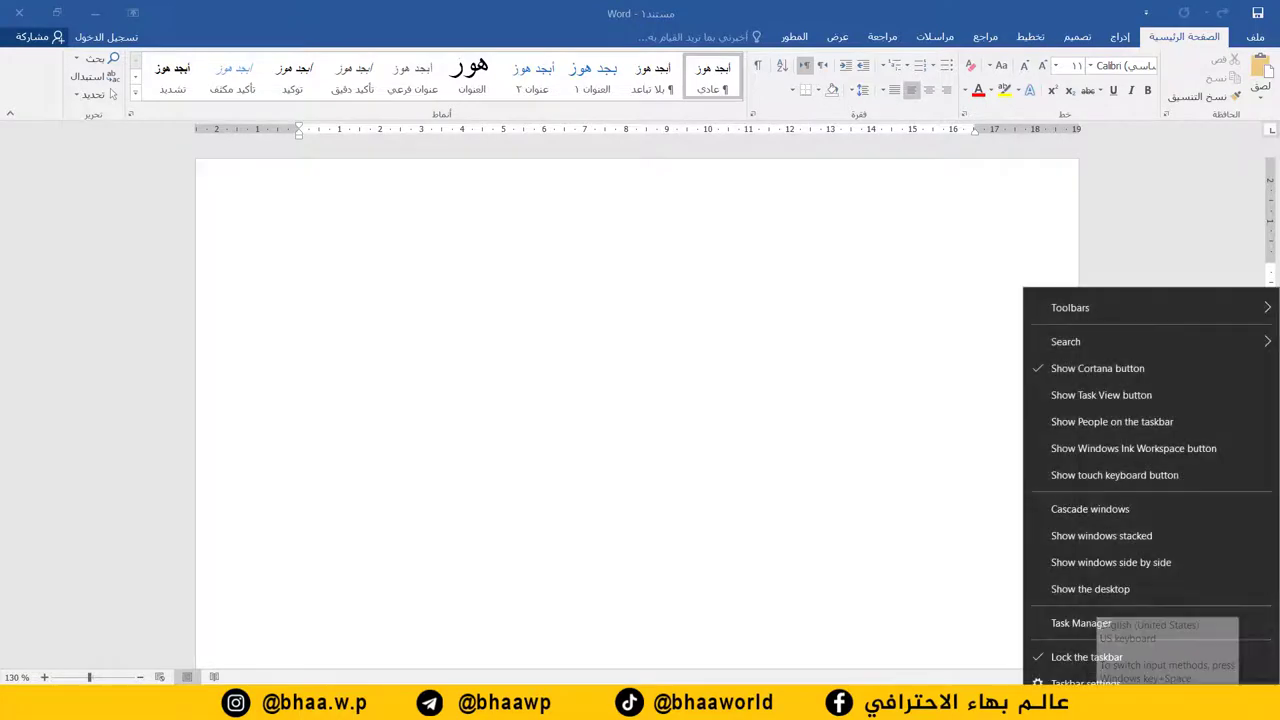
click(1045, 476)
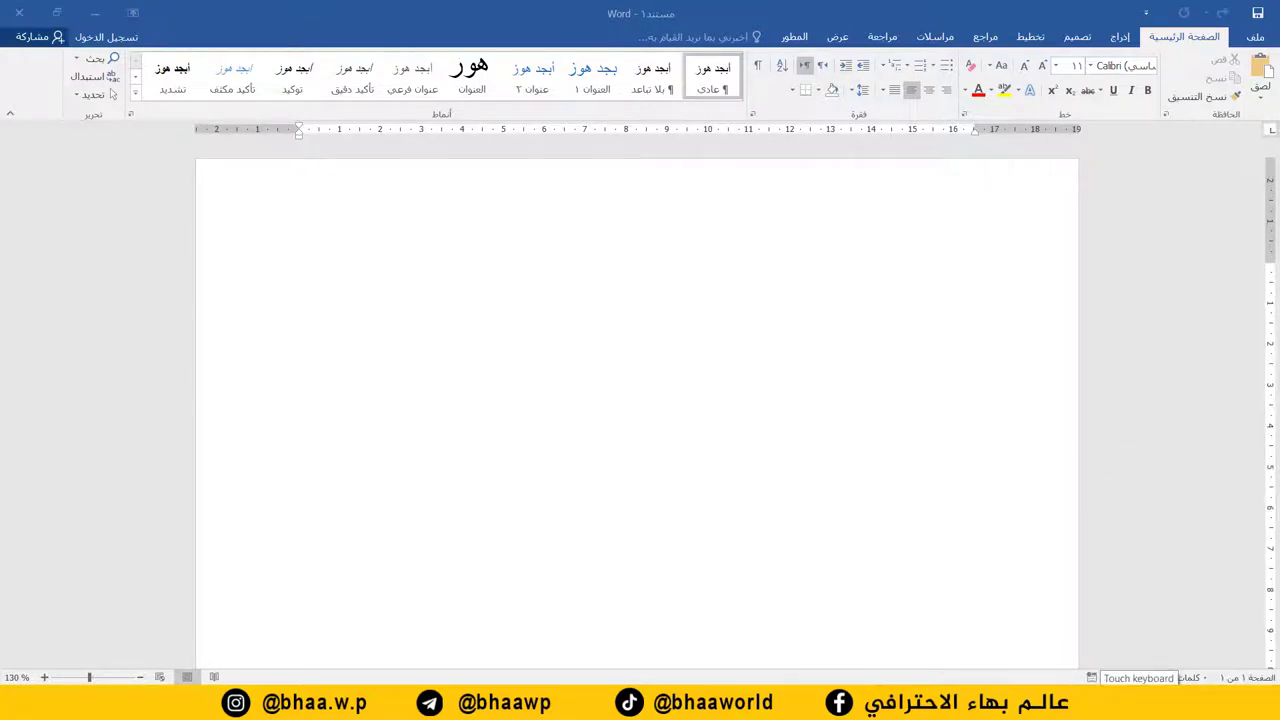
click(1140, 703)
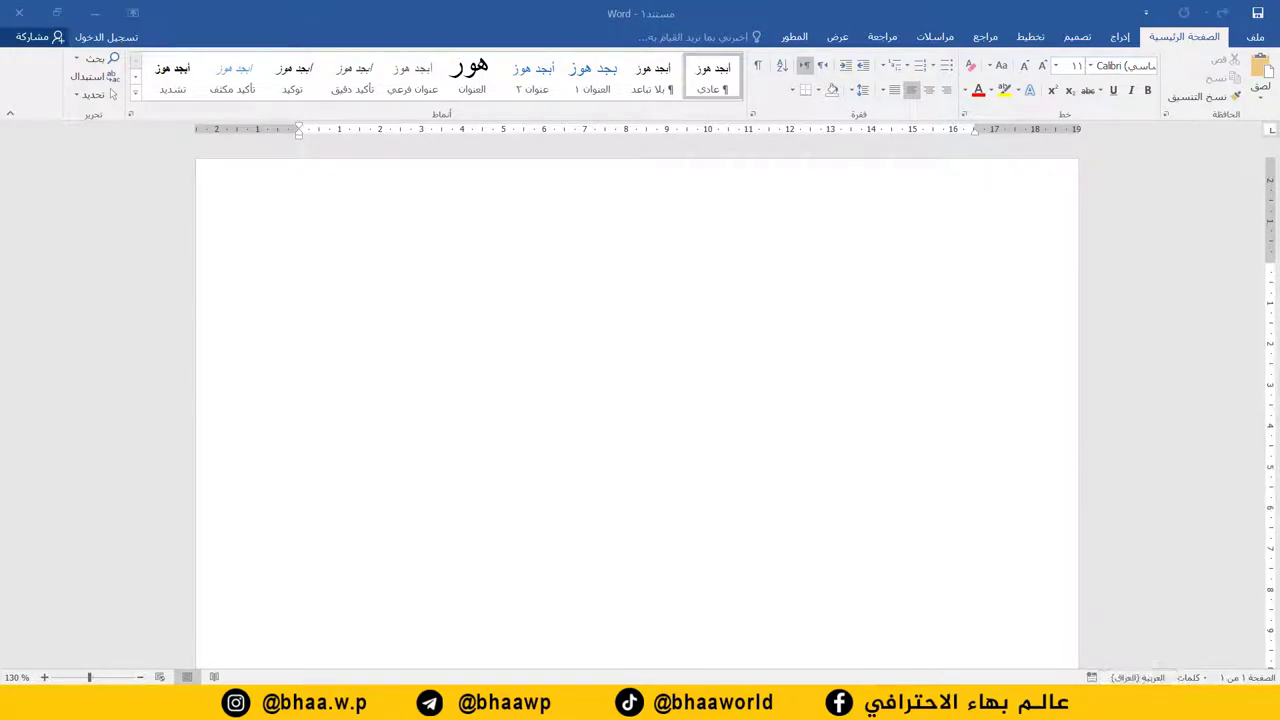
Step: Insert the unamused face, two hearts, victory hand and sparkling heart emojis into the document from the touch keyboard
click(395, 683)
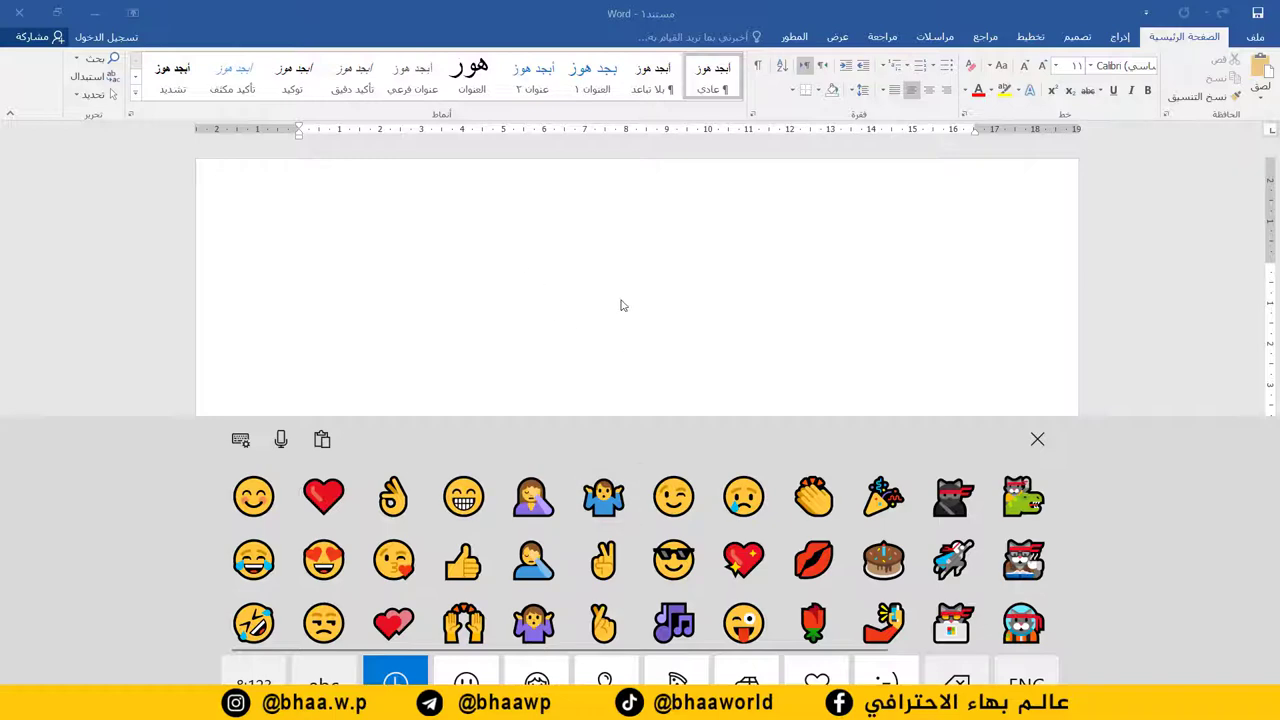
click(403, 273)
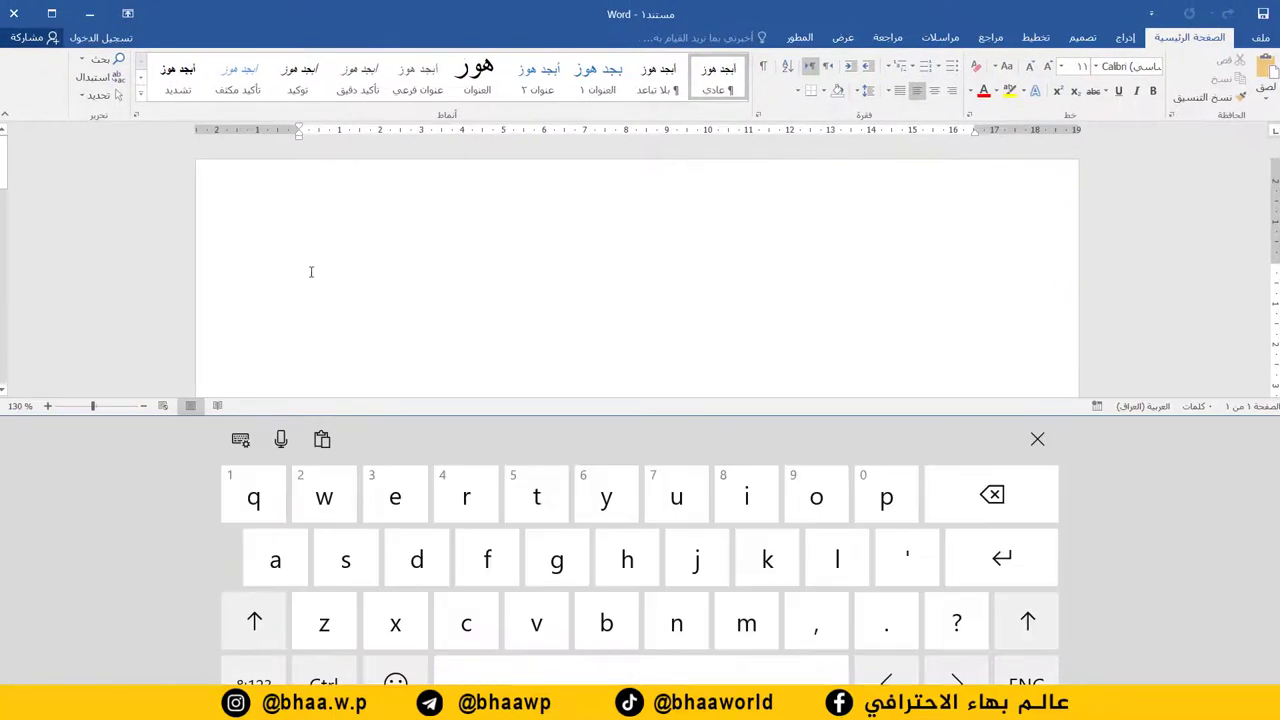
click(395, 683)
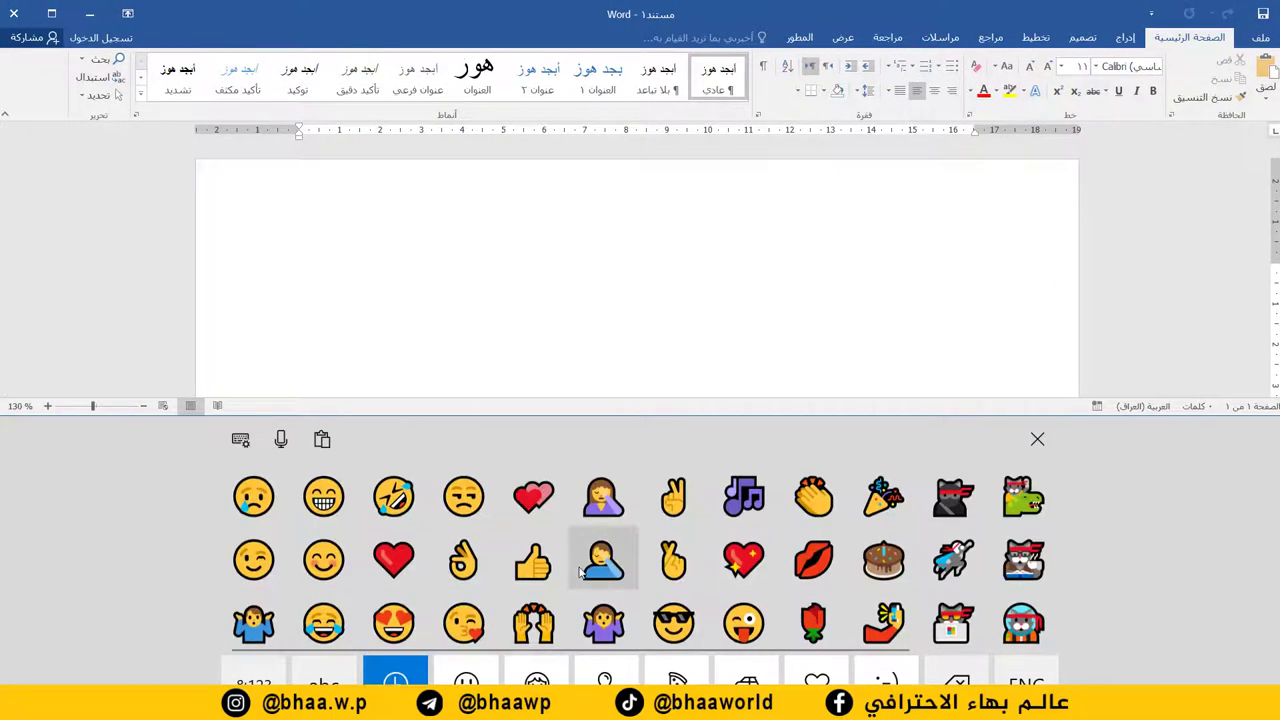
click(476, 510)
click(533, 497)
click(673, 497)
click(743, 558)
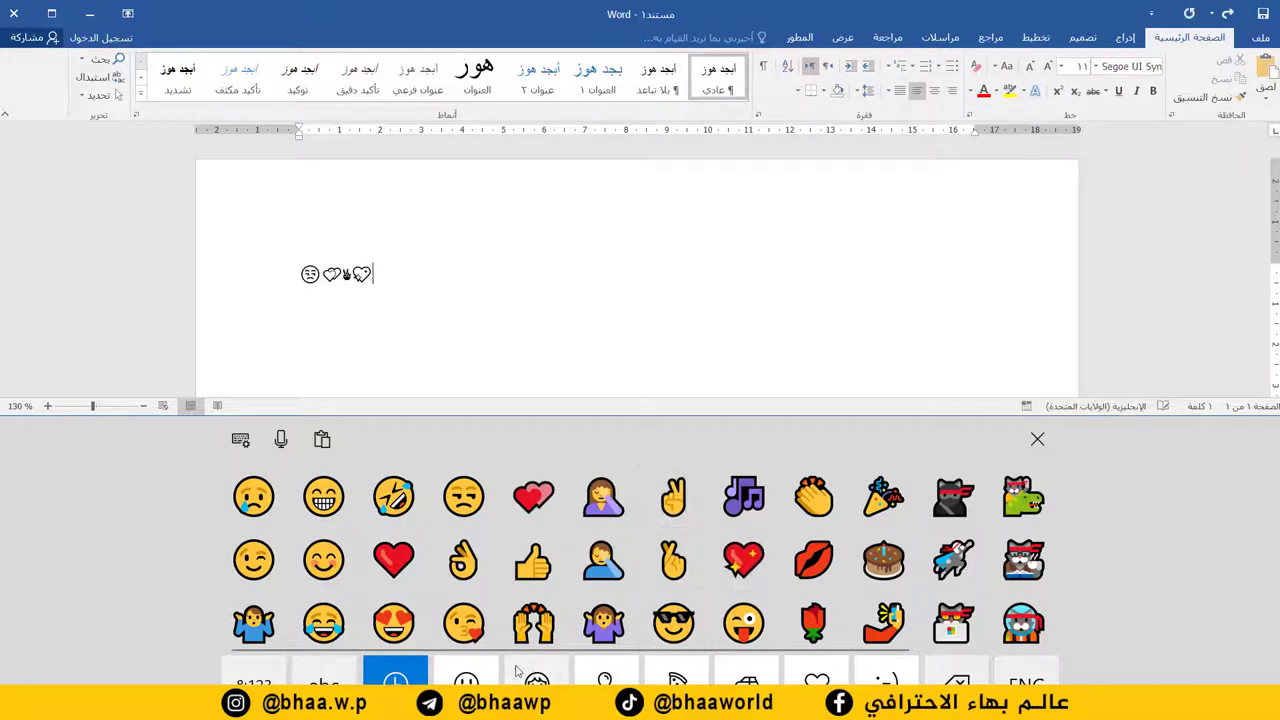
Step: Add a run of people emojis, including the bearded man and Santa, after the first emojis
click(537, 680)
click(813, 558)
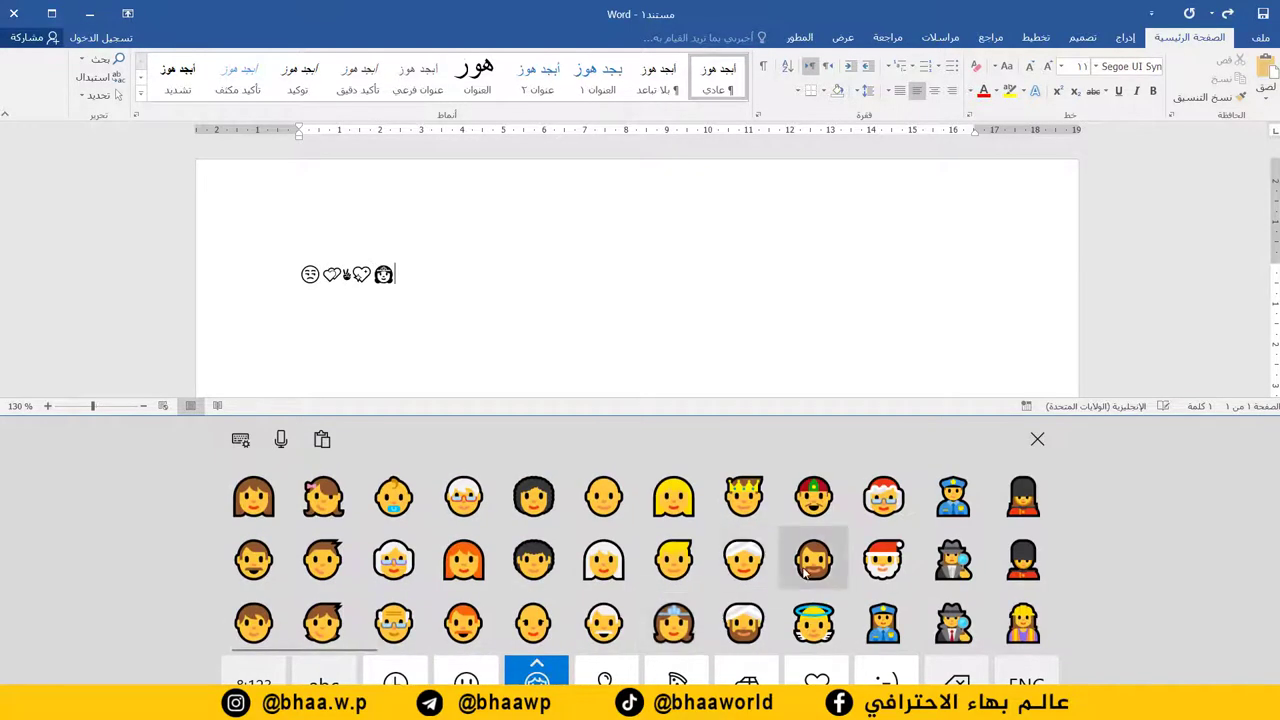
click(883, 558)
click(743, 558)
click(603, 558)
click(533, 558)
click(463, 558)
click(393, 558)
click(323, 558)
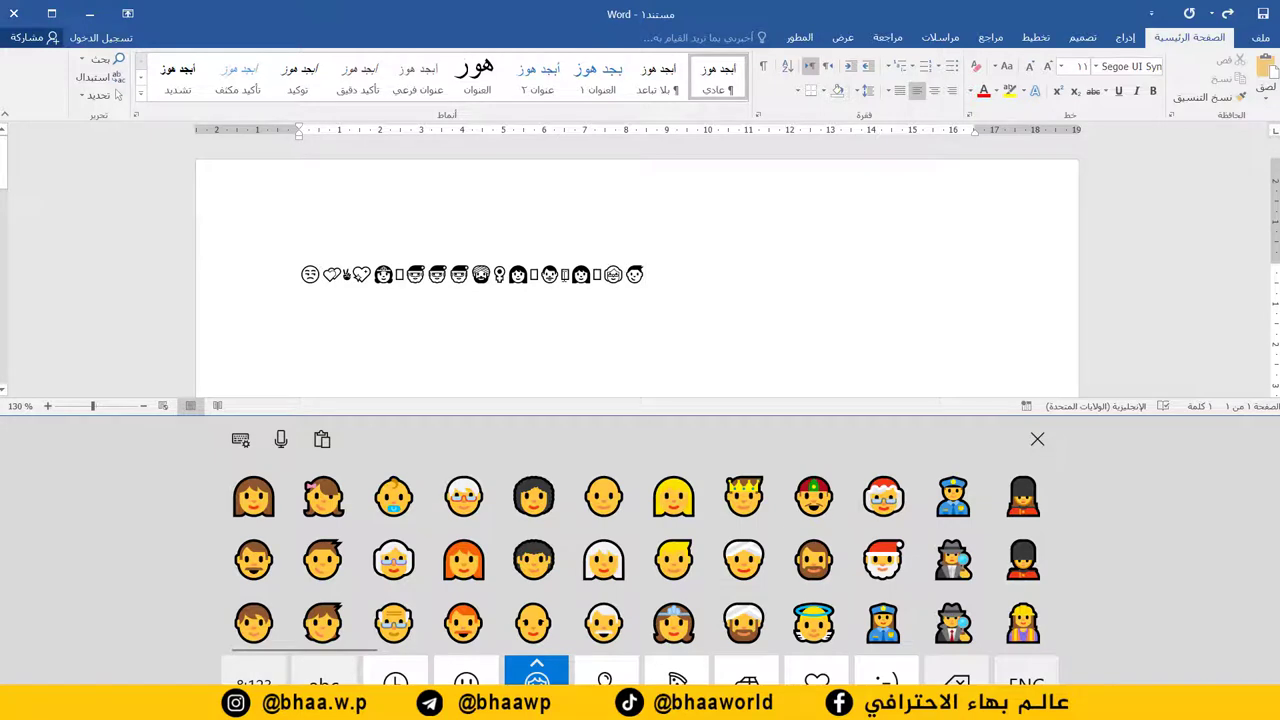
Step: Change the font color of the whole emoji line to red and deselect it
drag(663, 275, 300, 276)
click(990, 91)
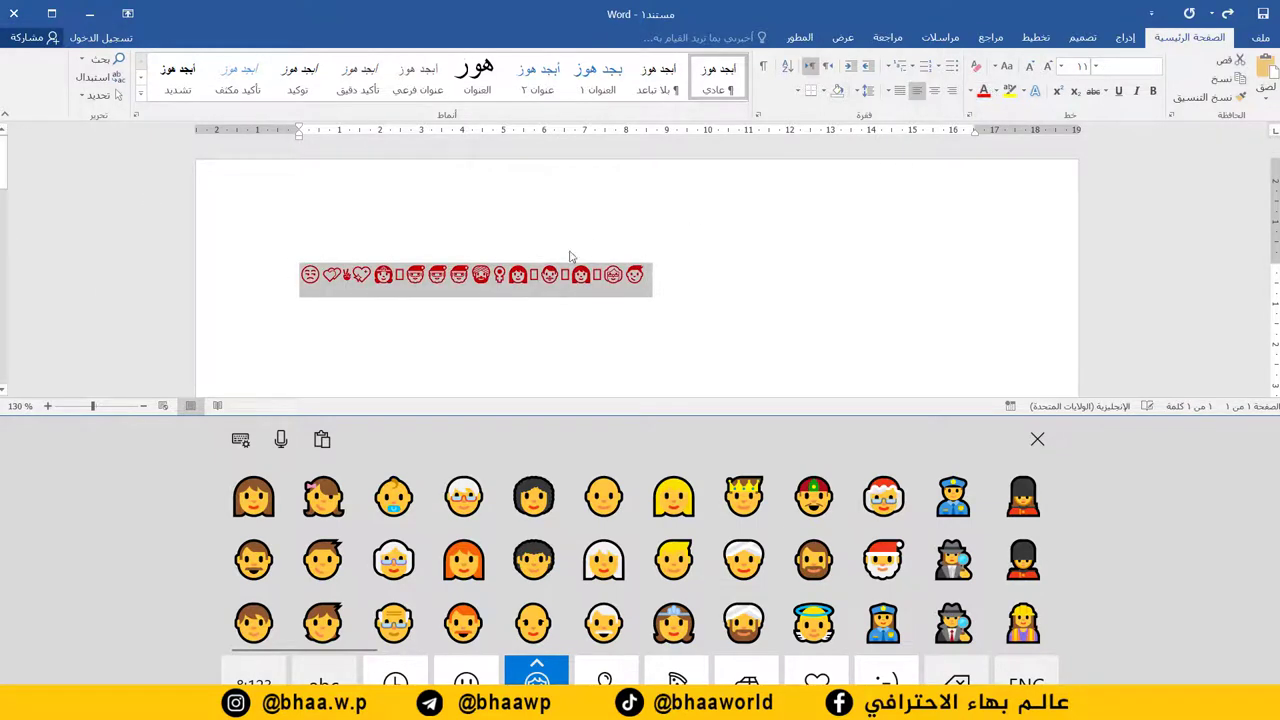
click(571, 259)
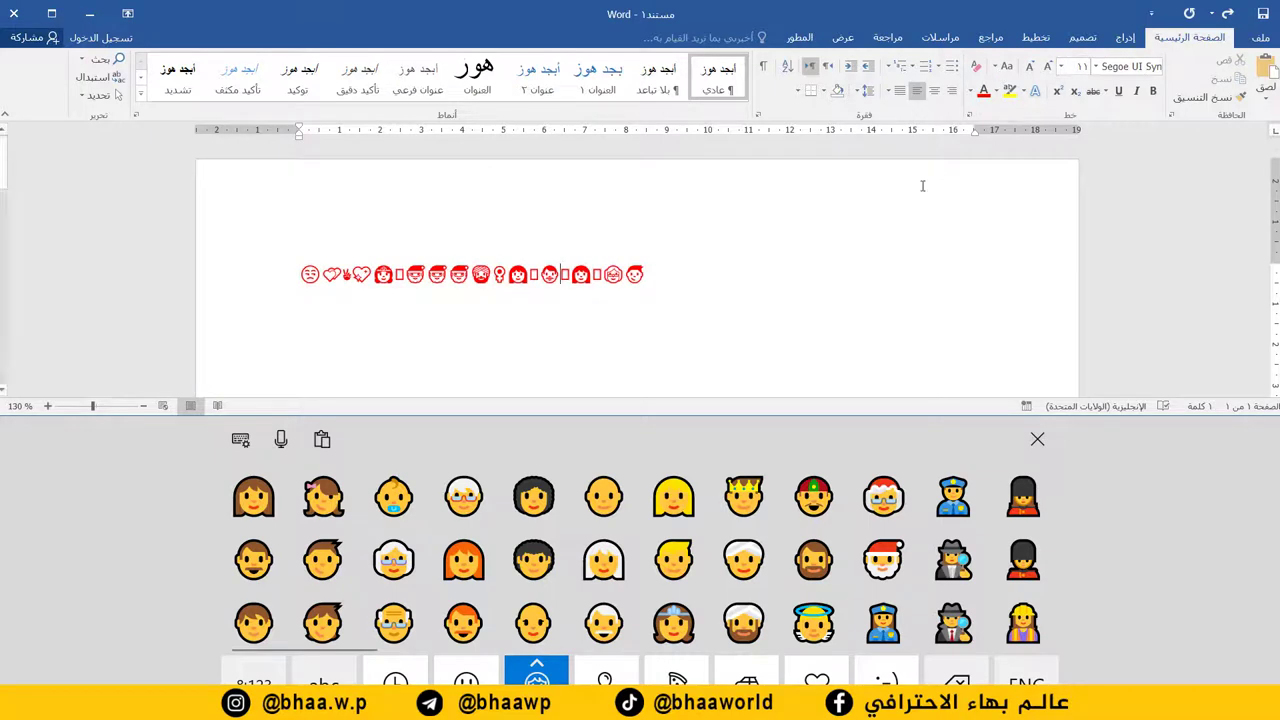